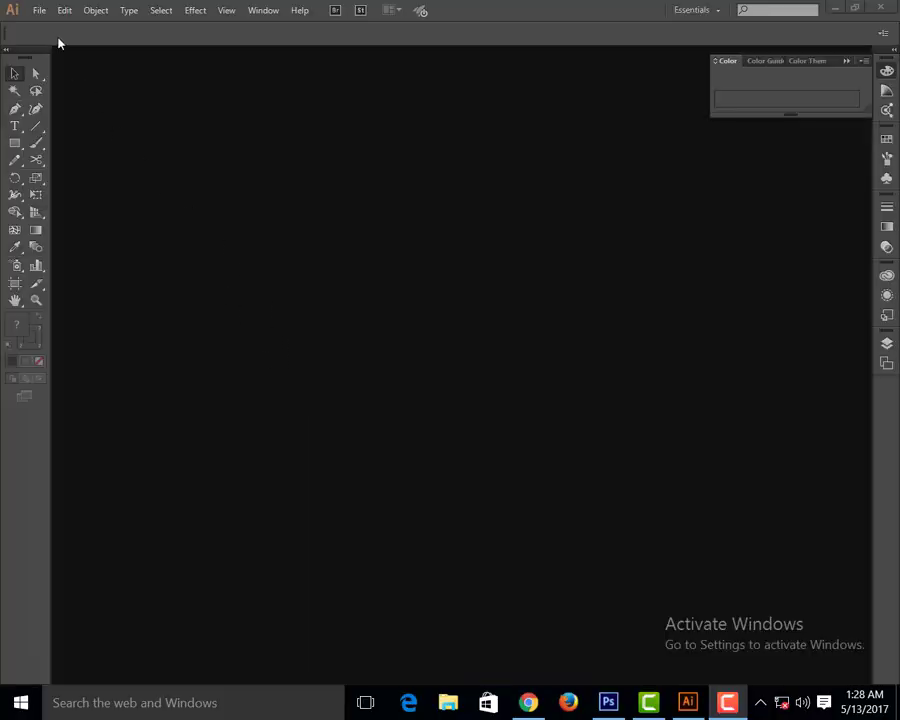
Create a new blank Letter-size print document at 612 × 792 pt.
{"action": "left_click", "coordinate": [36, 12]}
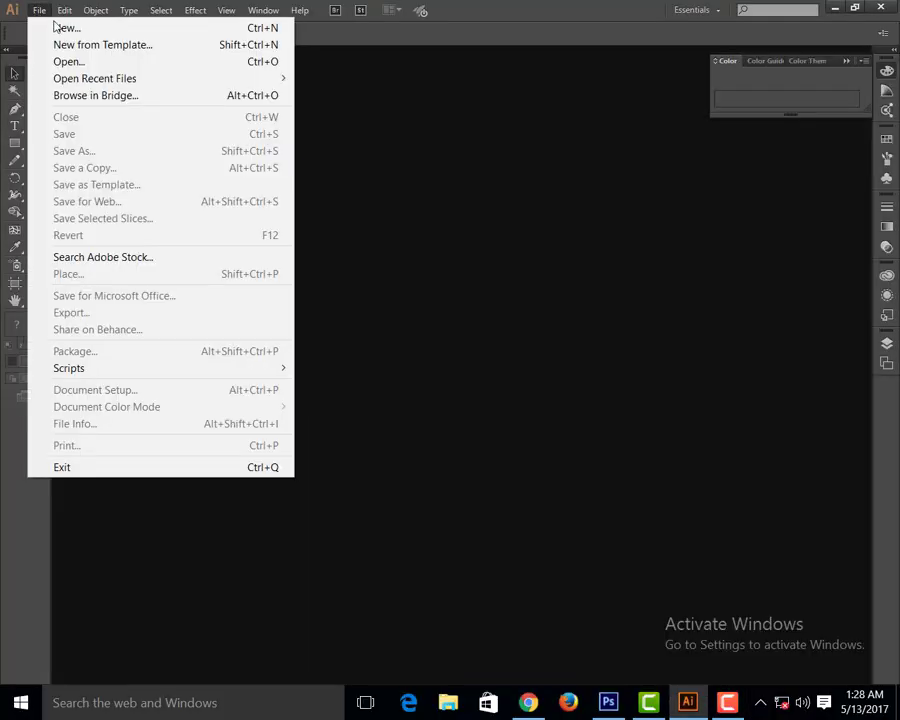
{"action": "left_click", "coordinate": [66, 28]}
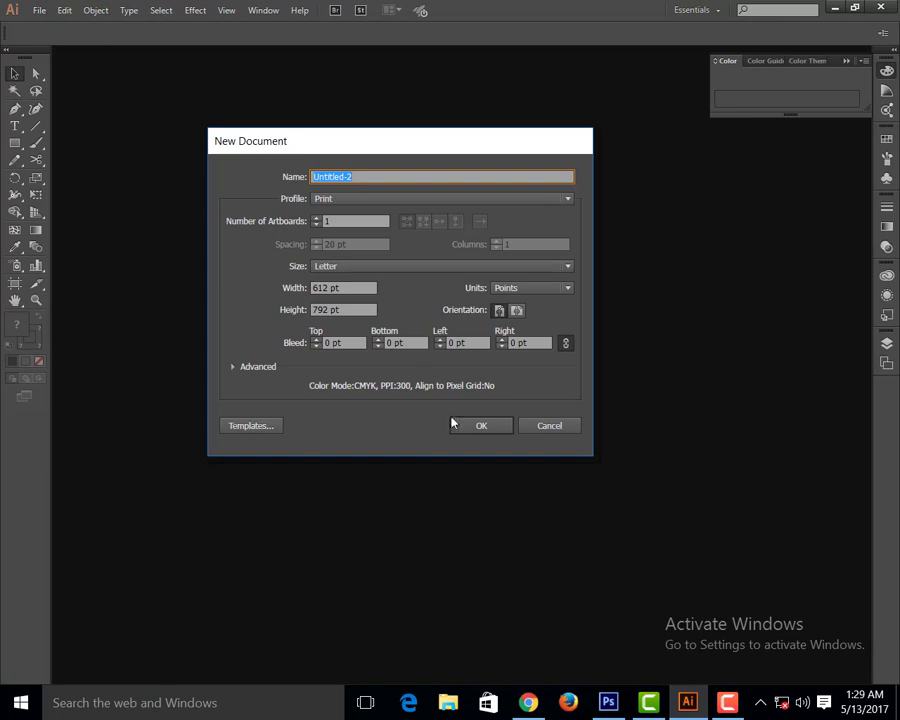
{"action": "left_click", "coordinate": [467, 430]}
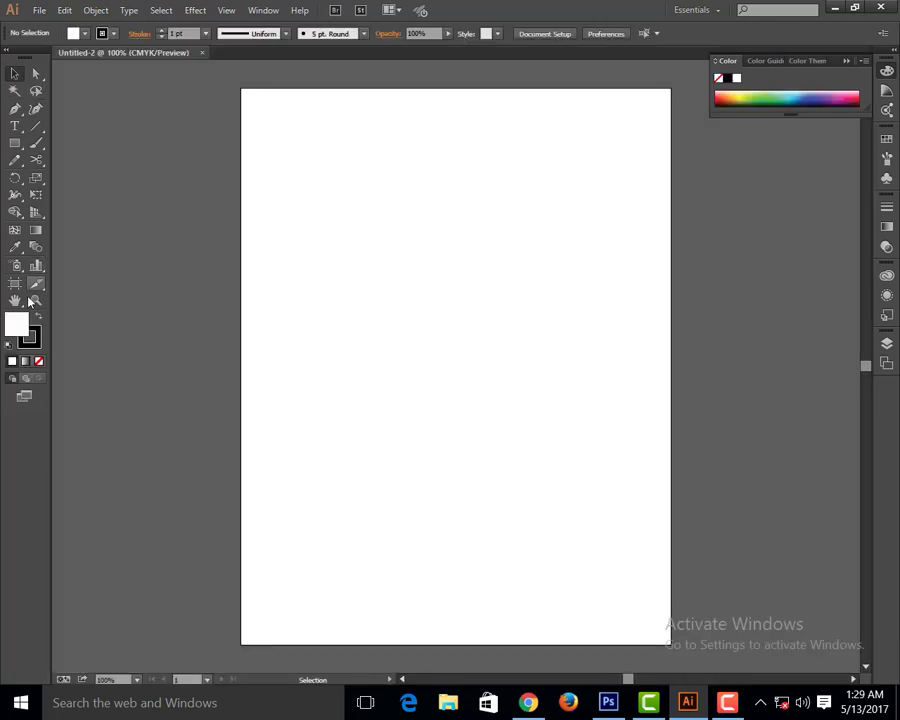
Draw a rounded rectangle near the page centre and select it.
{"action": "left_click", "coordinate": [15, 144]}
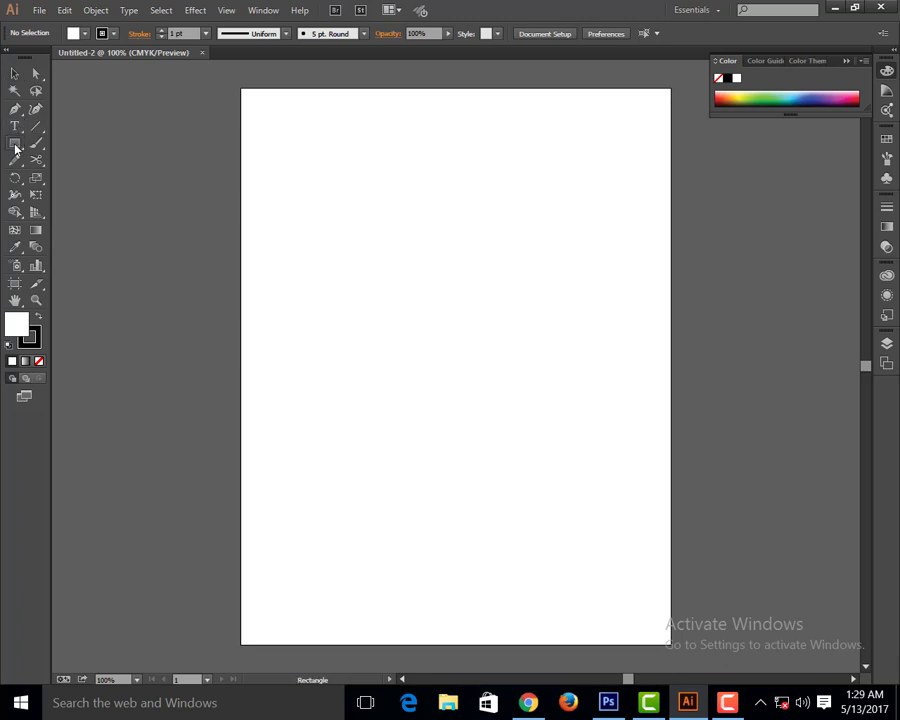
{"action": "mouse_move", "coordinate": [330, 308]}
{"action": "left_mouse_down"}
{"action": "mouse_move", "coordinate": [557, 375]}
{"action": "mouse_move", "coordinate": [588, 389]}
{"action": "mouse_move", "coordinate": [587, 401]}
{"action": "mouse_move", "coordinate": [549, 377]}
{"action": "left_mouse_up"}
{"action": "left_click", "coordinate": [15, 73]}
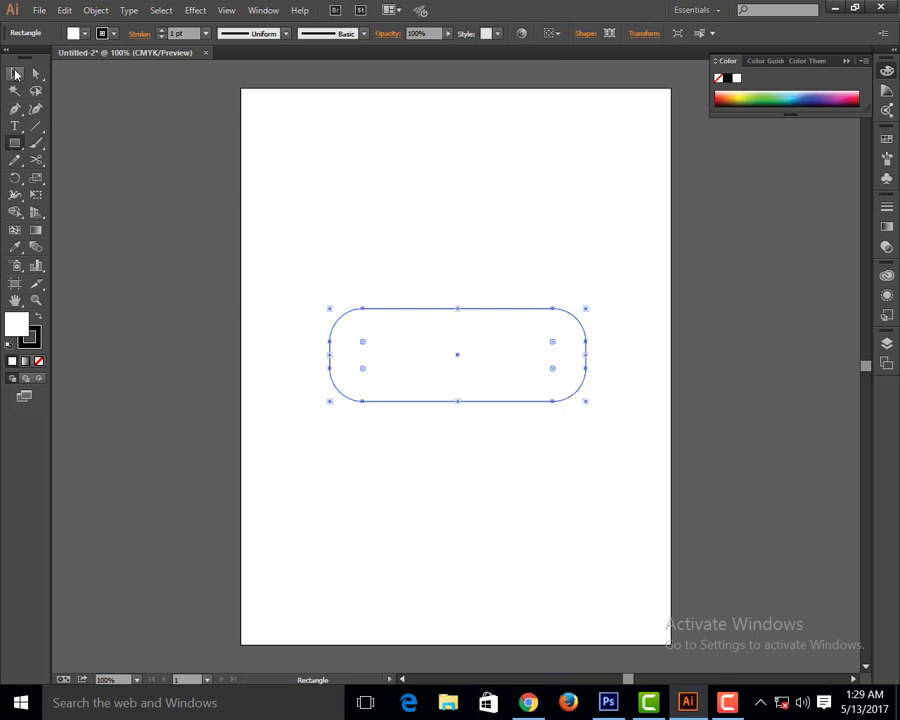
{"action": "left_click", "coordinate": [342, 215]}
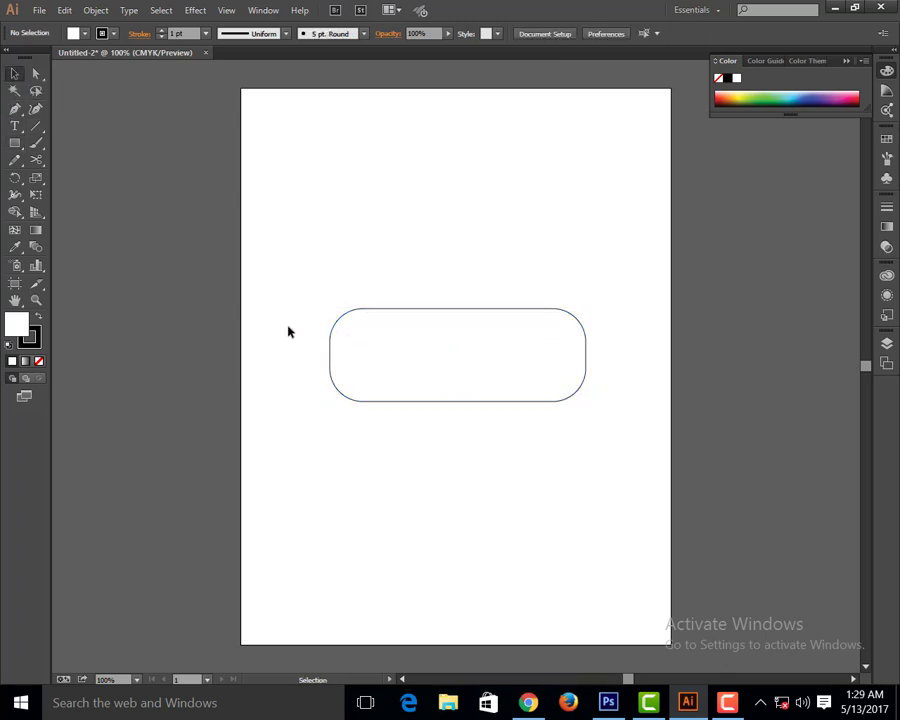
{"action": "left_click", "coordinate": [330, 336]}
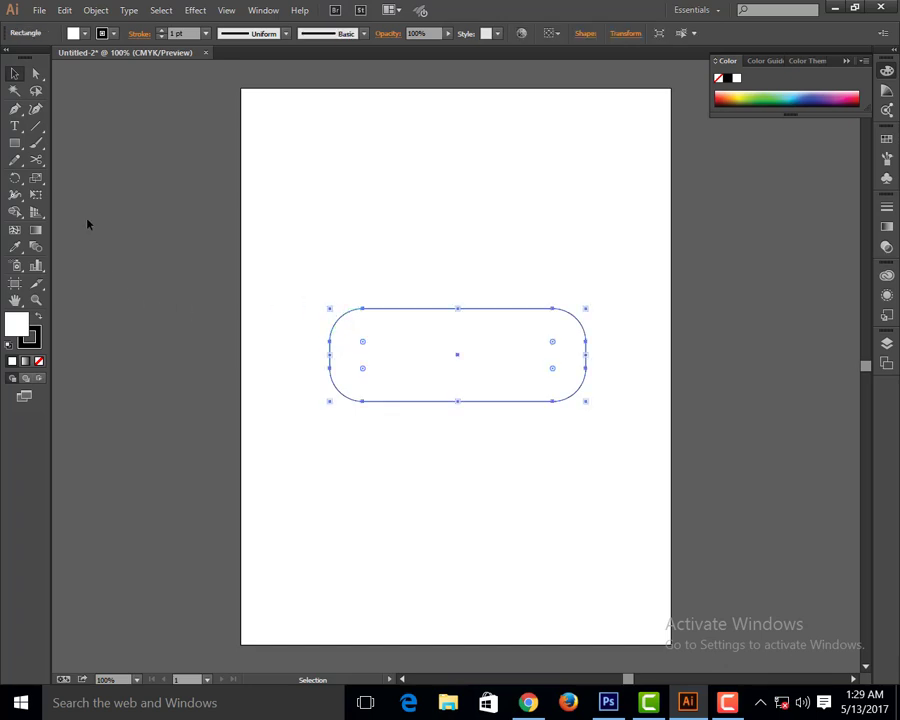
Cut the rounded rectangle on both sides with Scissors and delete the top arc.
{"action": "left_click", "coordinate": [36, 160]}
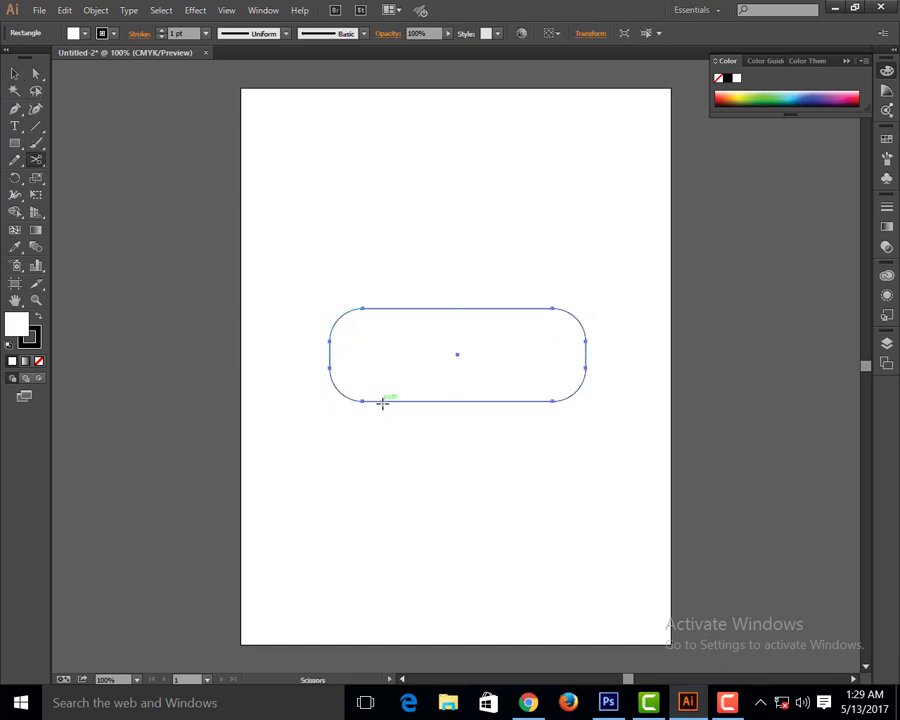
{"action": "left_click", "coordinate": [329, 340]}
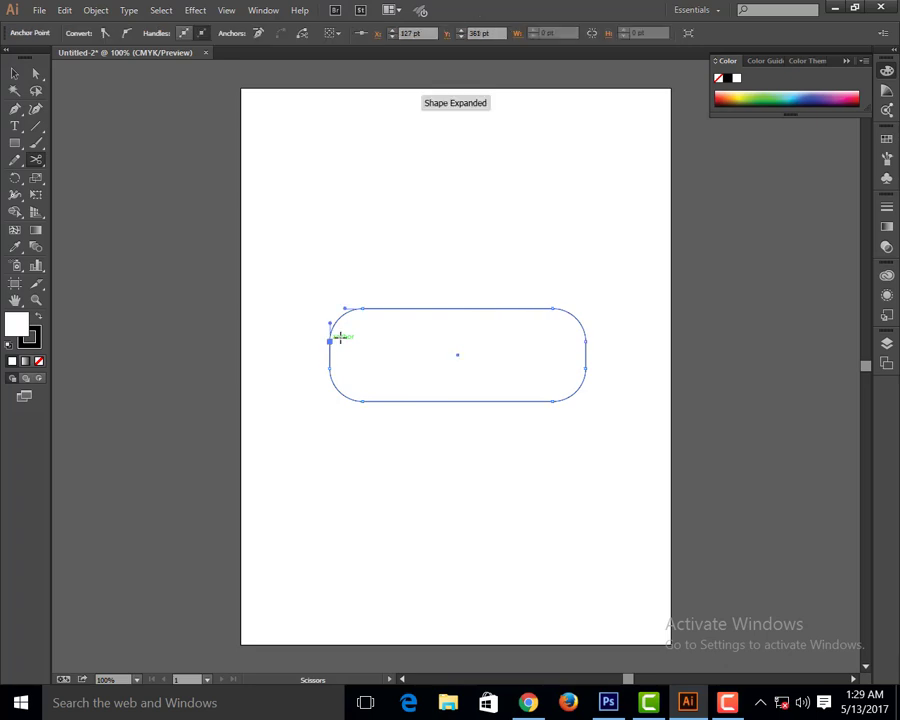
{"action": "left_click", "coordinate": [585, 339]}
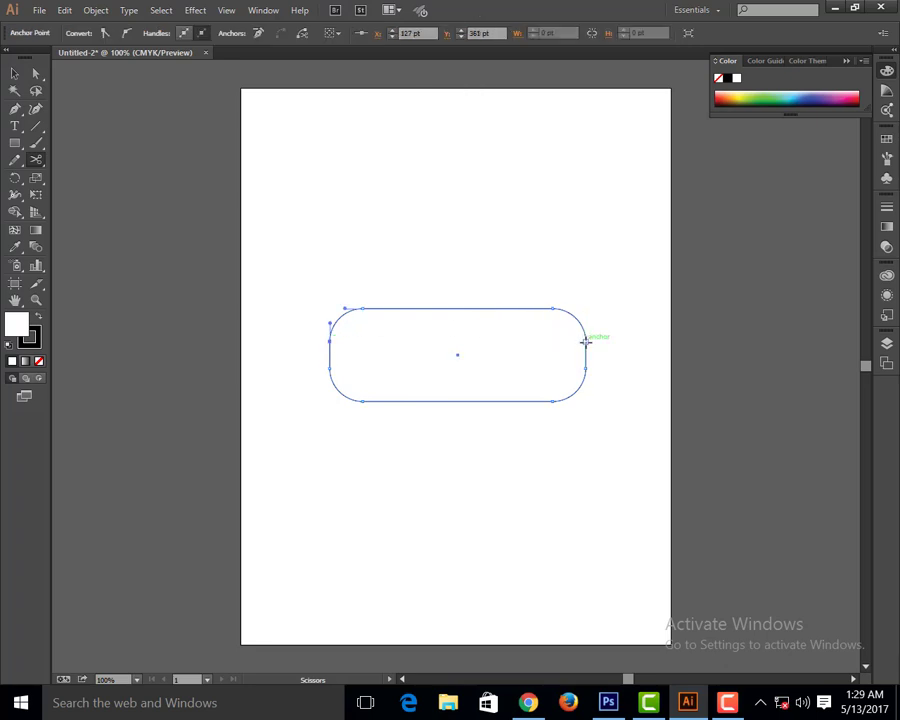
{"action": "left_click", "coordinate": [14, 73]}
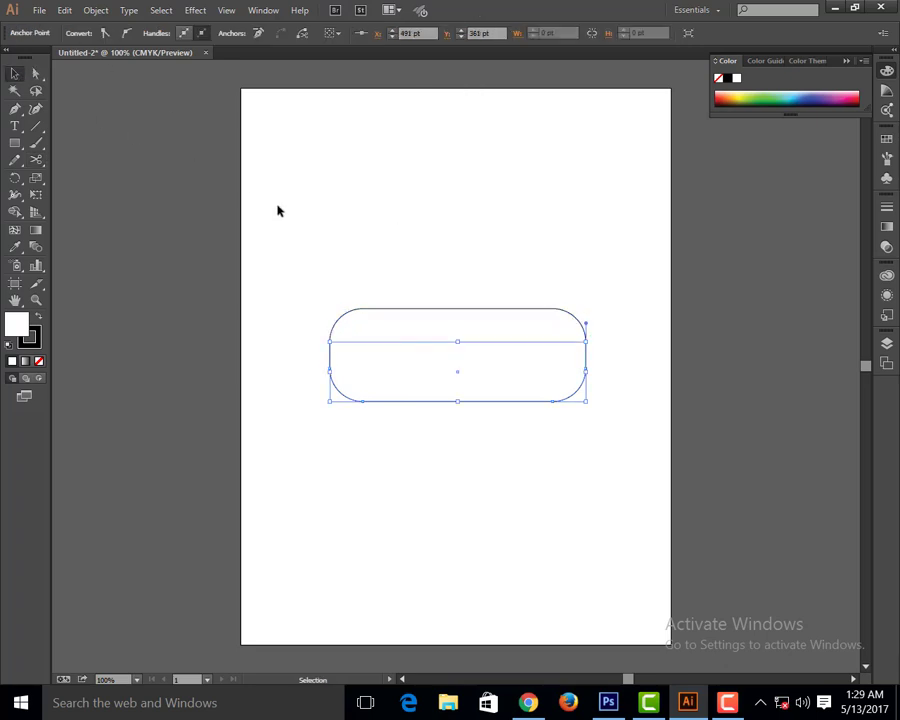
{"action": "left_click_drag", "start_coordinate": [427, 289], "coordinate": [427, 224]}
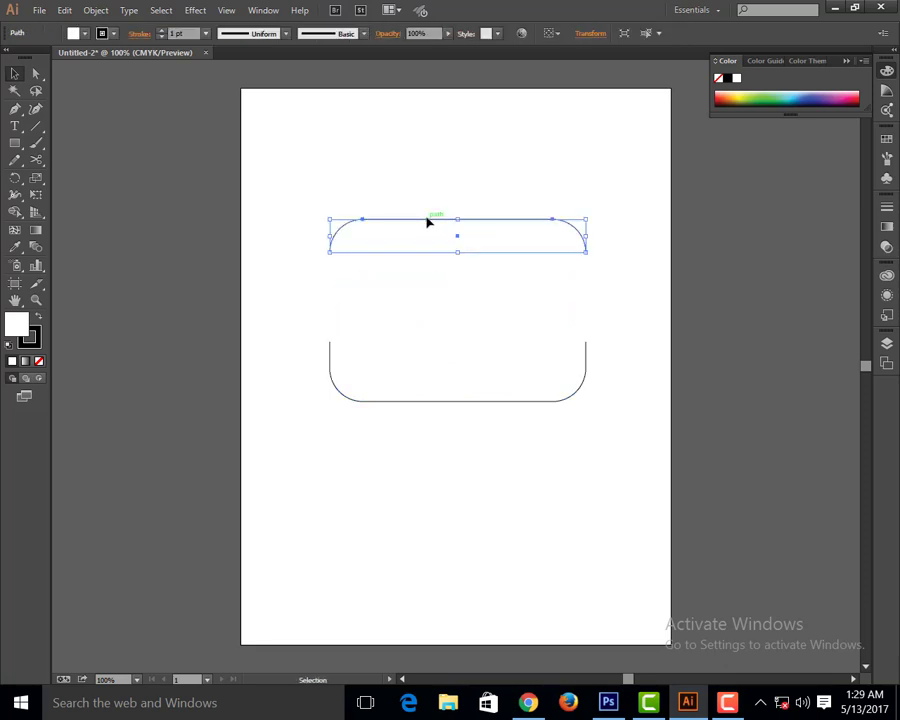
{"action": "key", "text": "Delete"}
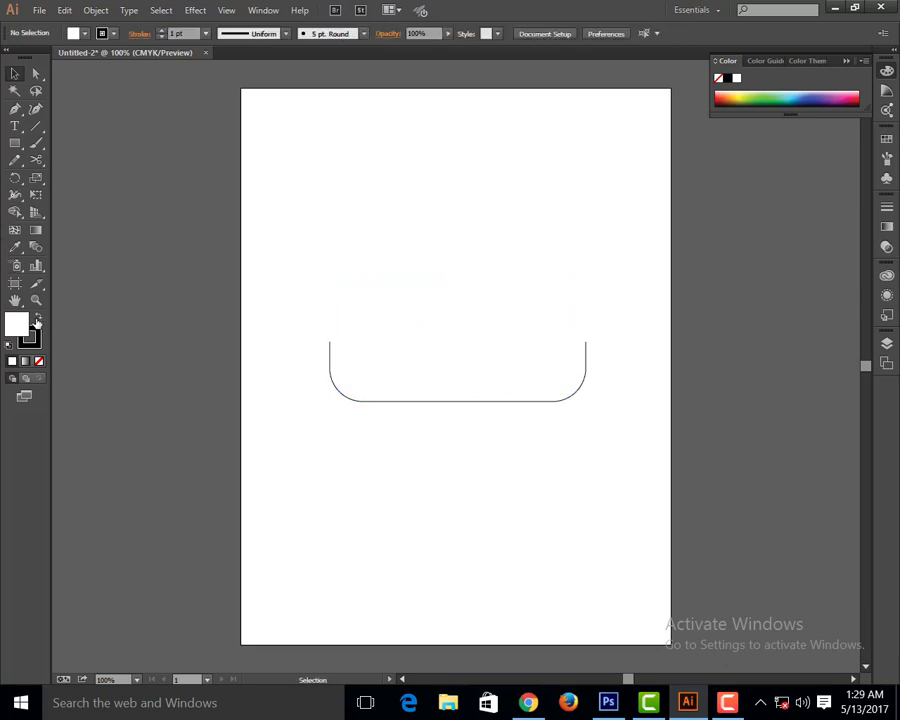
Fill the remaining U-shaped piece black and move it up slightly left.
{"action": "left_click", "coordinate": [340, 394]}
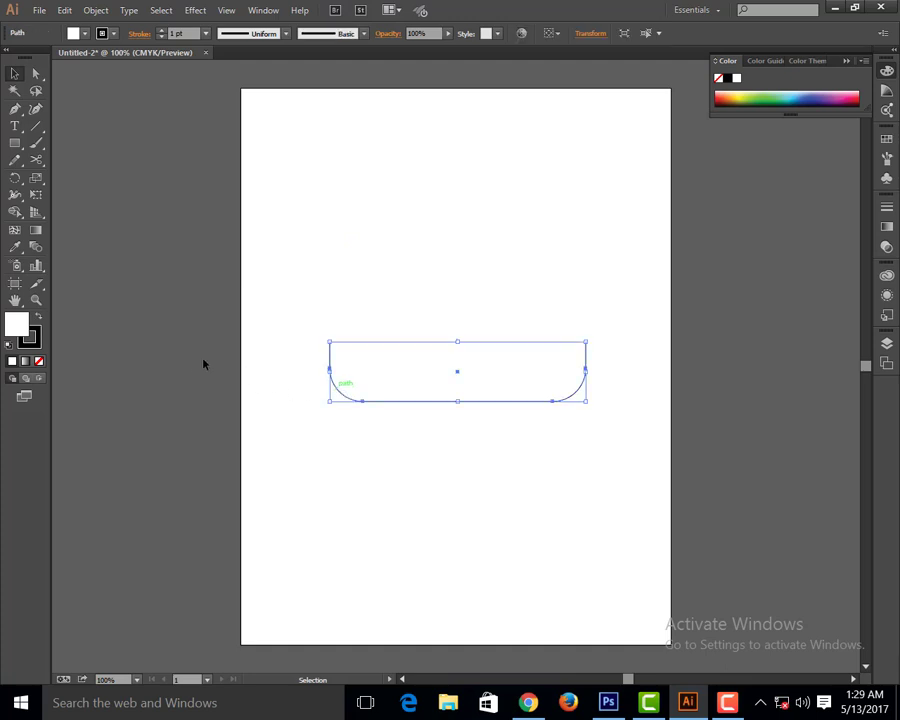
{"action": "left_click", "coordinate": [40, 318]}
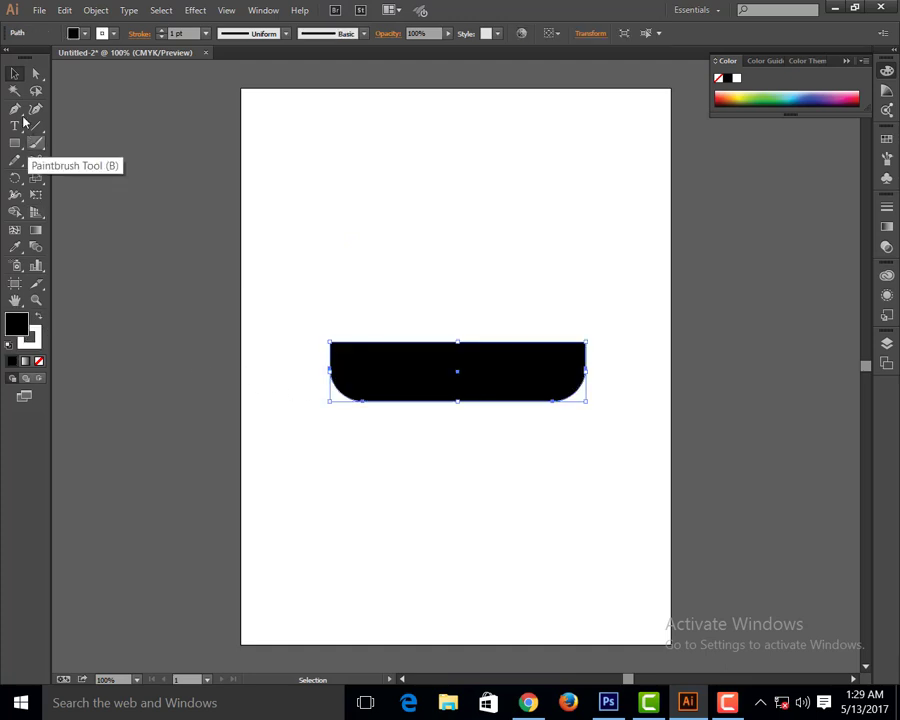
{"action": "left_click", "coordinate": [292, 171]}
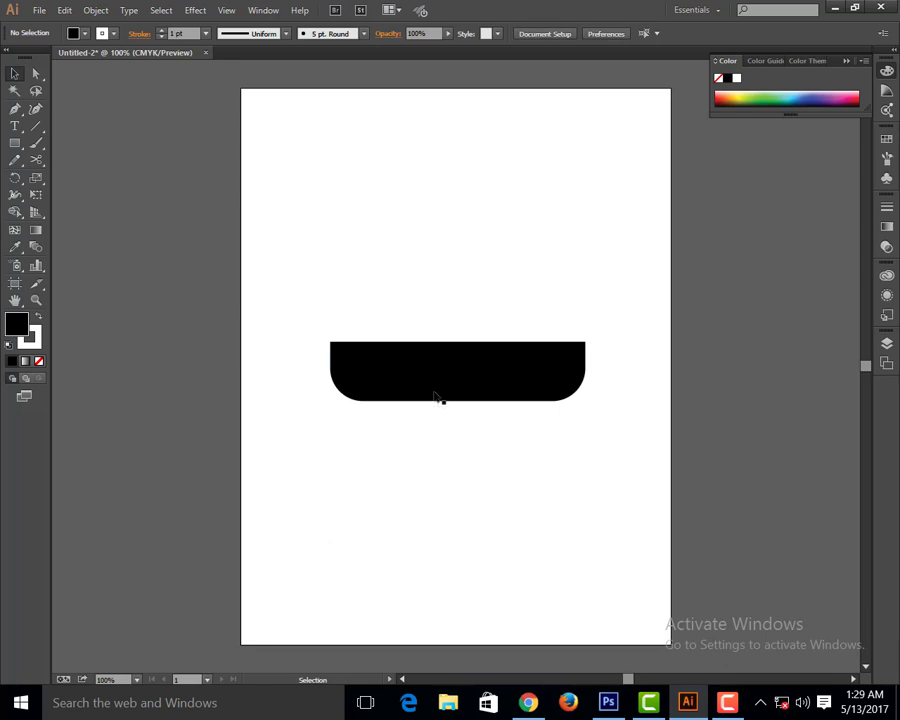
{"action": "left_click_drag", "start_coordinate": [422, 375], "coordinate": [414, 359]}
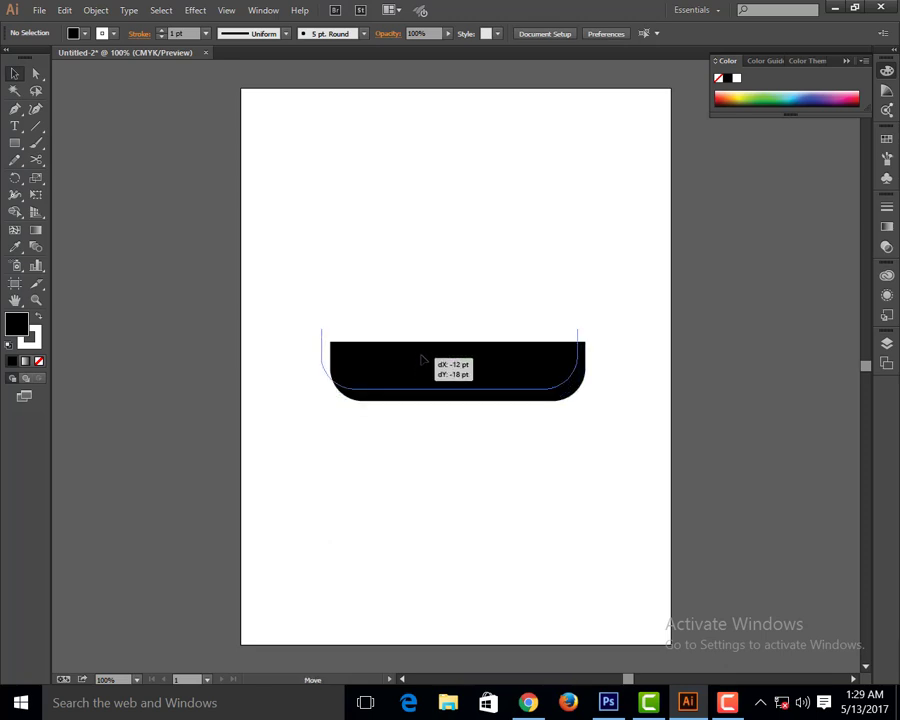
Draw a small circle, about 56 pt wide, below the black shape with the Ellipse tool.
{"action": "left_click", "coordinate": [405, 266]}
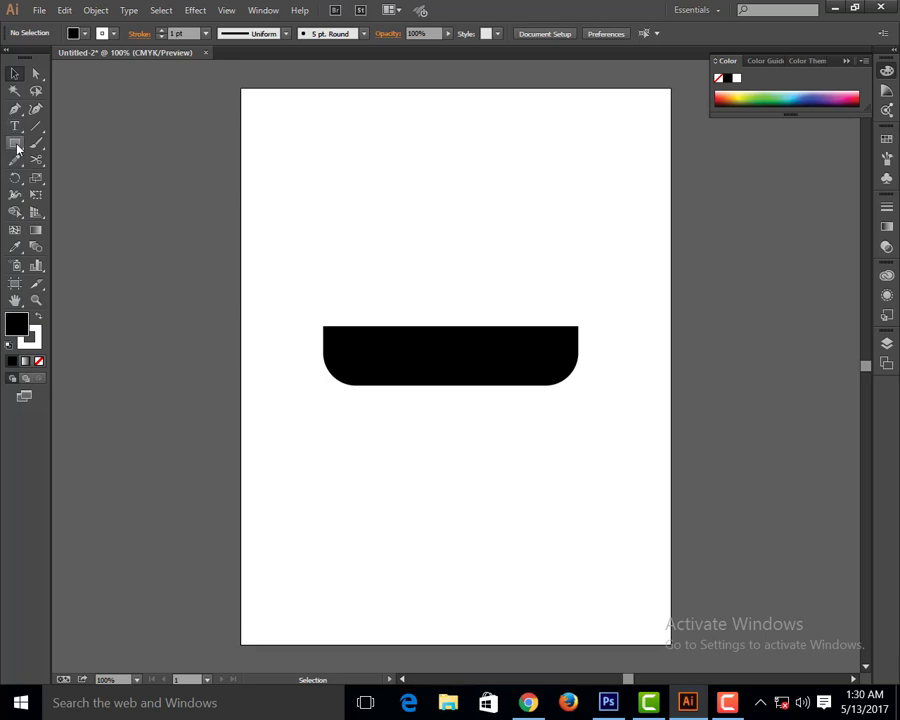
{"action": "left_click", "coordinate": [14, 108]}
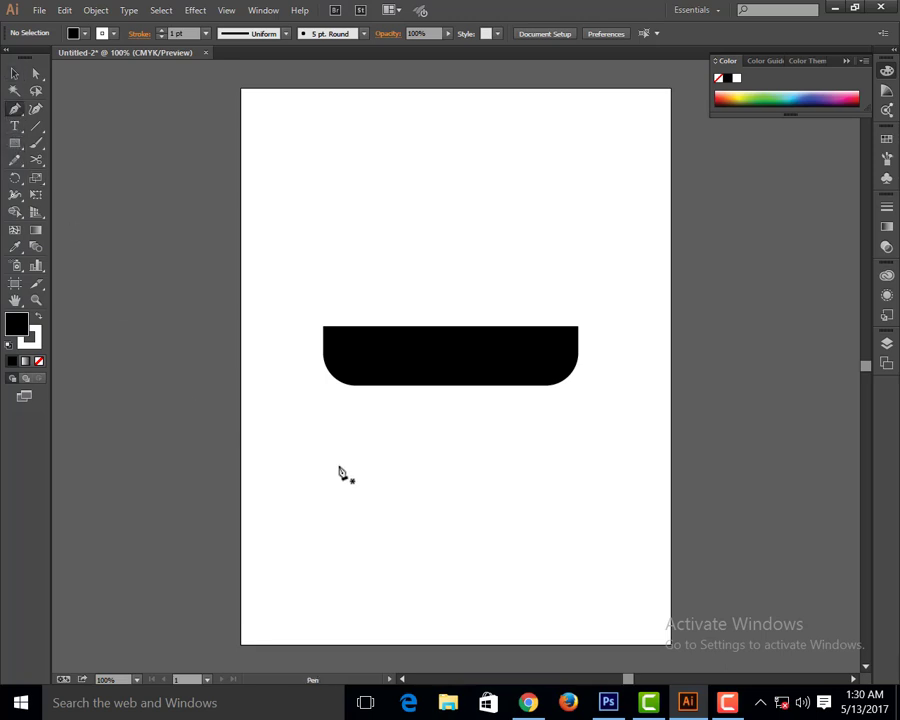
{"action": "left_click", "coordinate": [18, 146]}
{"action": "left_click_drag", "start_coordinate": [28, 151], "coordinate": [75, 181]}
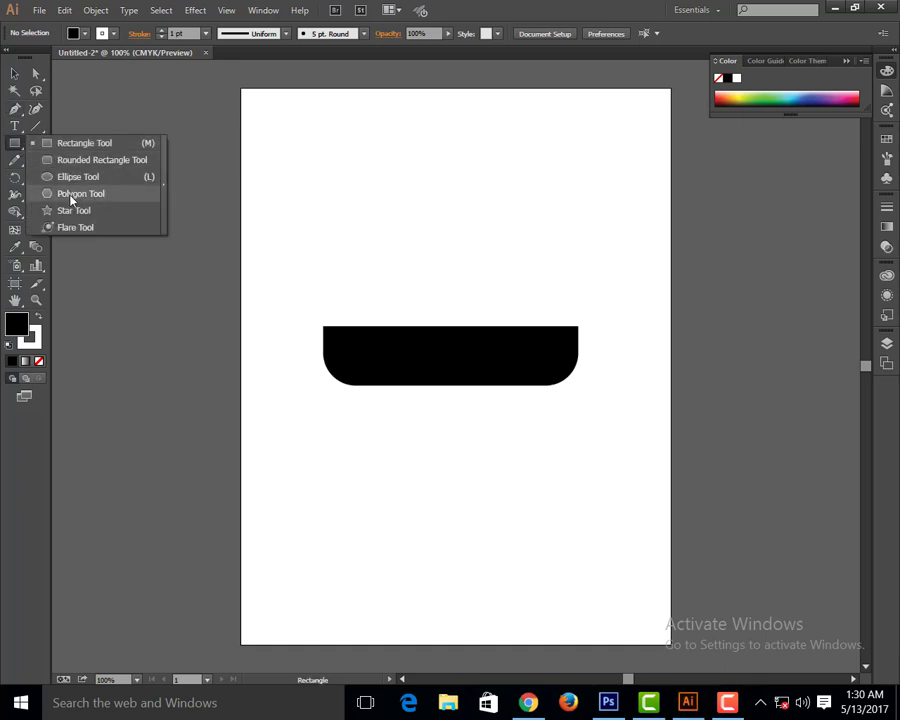
{"action": "left_click", "coordinate": [75, 179]}
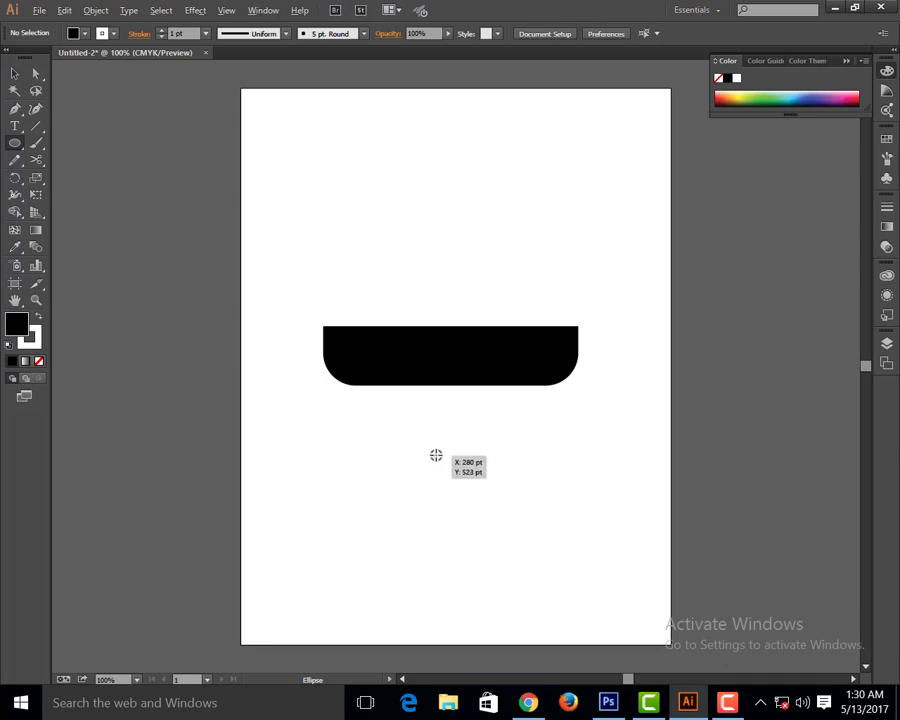
{"action": "left_click_drag", "start_coordinate": [429, 449], "coordinate": [454, 474]}
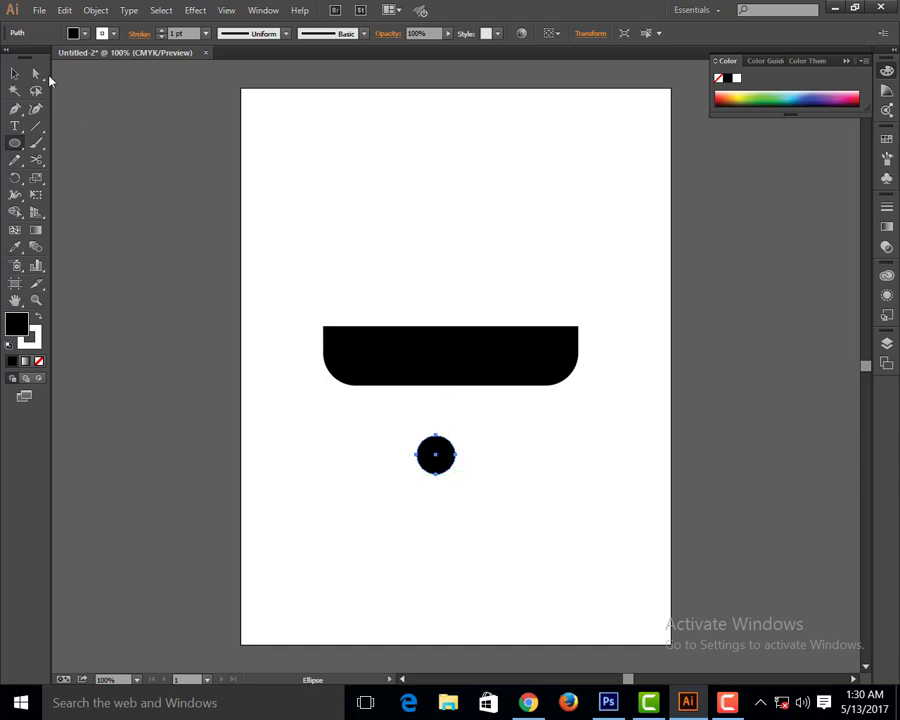
{"action": "left_click", "coordinate": [15, 73]}
{"action": "left_click", "coordinate": [368, 484]}
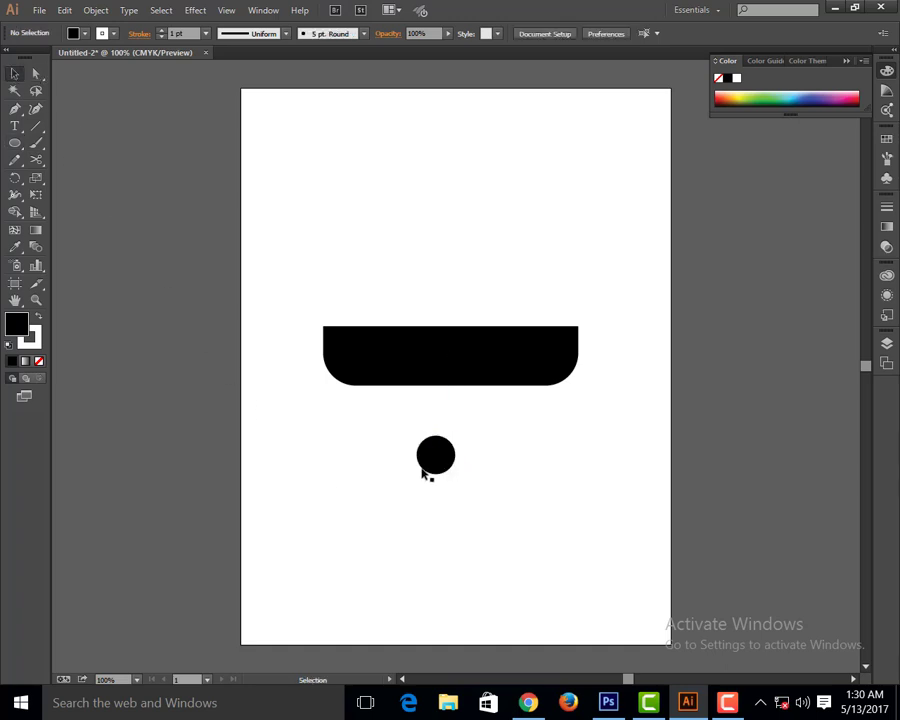
{"action": "left_click", "coordinate": [432, 458]}
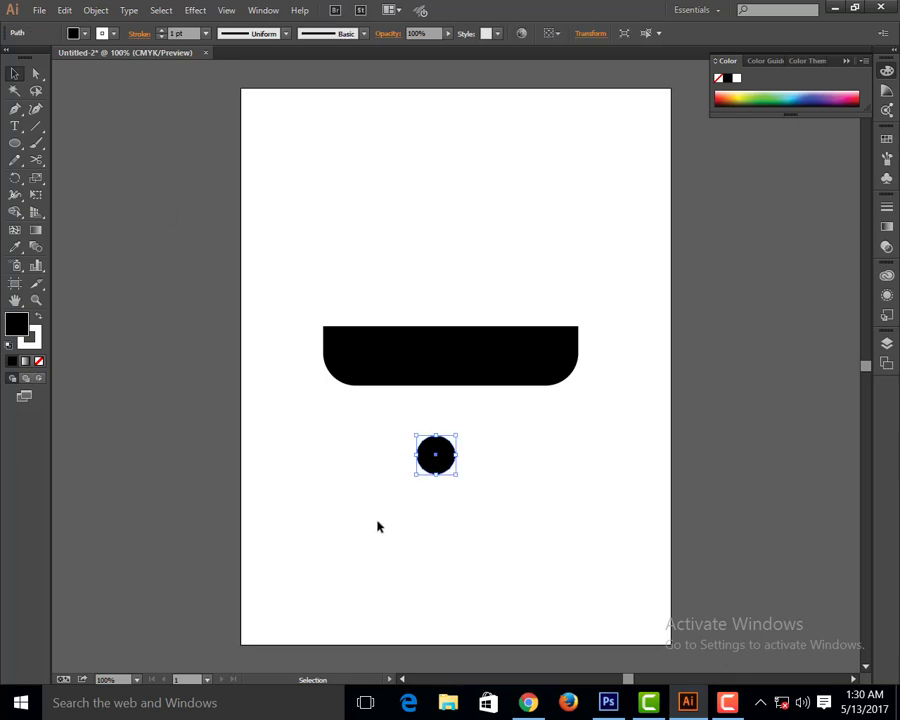
{"action": "left_click", "coordinate": [378, 527]}
{"action": "left_click", "coordinate": [15, 108]}
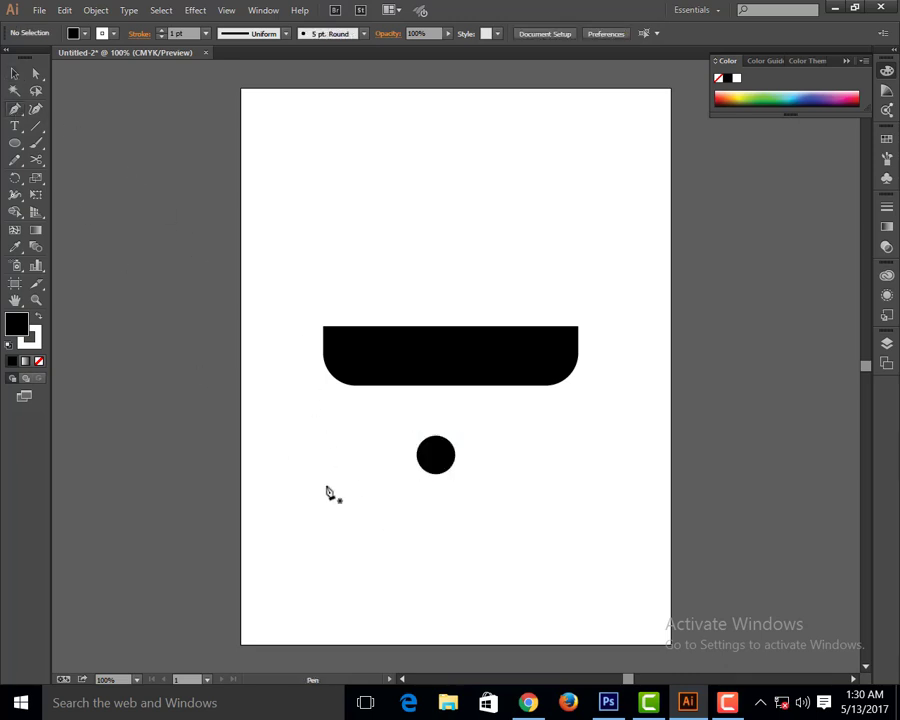
Draw a crescent-shaped pen path right of the circle, then undo it.
{"action": "left_click", "coordinate": [515, 435]}
{"action": "left_click_drag", "start_coordinate": [517, 512], "coordinate": [509, 560]}
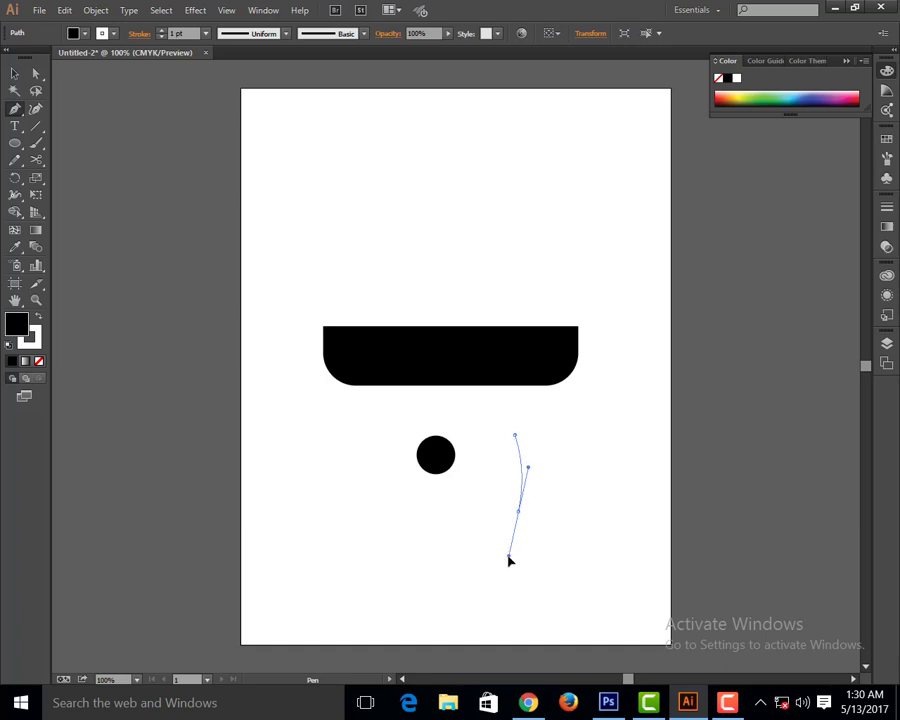
{"action": "left_click", "coordinate": [509, 560]}
{"action": "left_click_drag", "start_coordinate": [510, 560], "coordinate": [541, 450]}
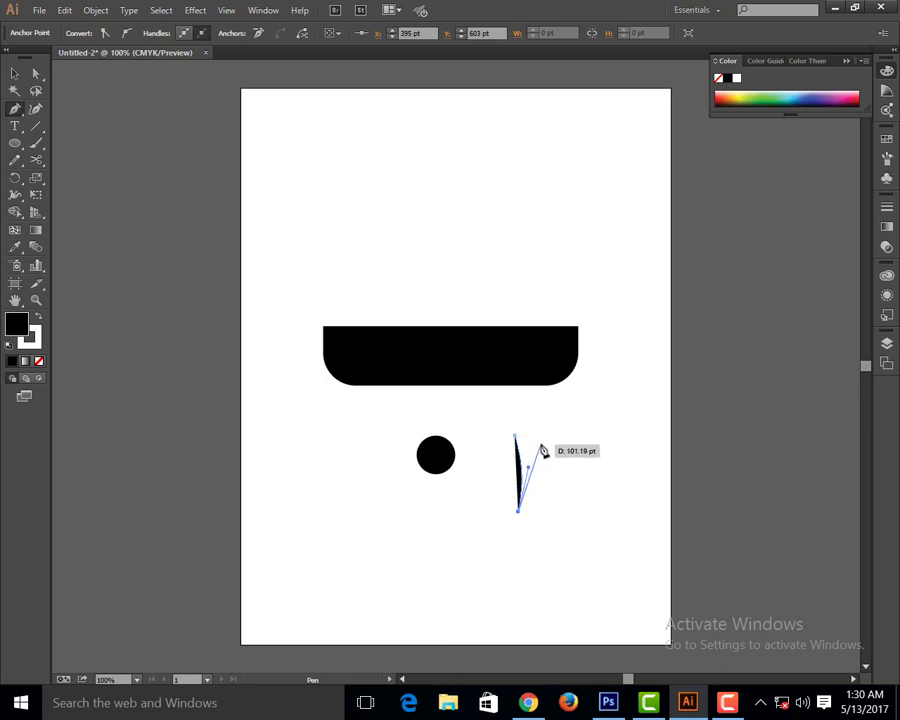
{"action": "mouse_move", "coordinate": [541, 450]}
{"action": "left_mouse_down"}
{"action": "mouse_move", "coordinate": [532, 430]}
{"action": "mouse_move", "coordinate": [518, 432]}
{"action": "left_mouse_up"}
{"action": "key", "text": "ctrl+z"}
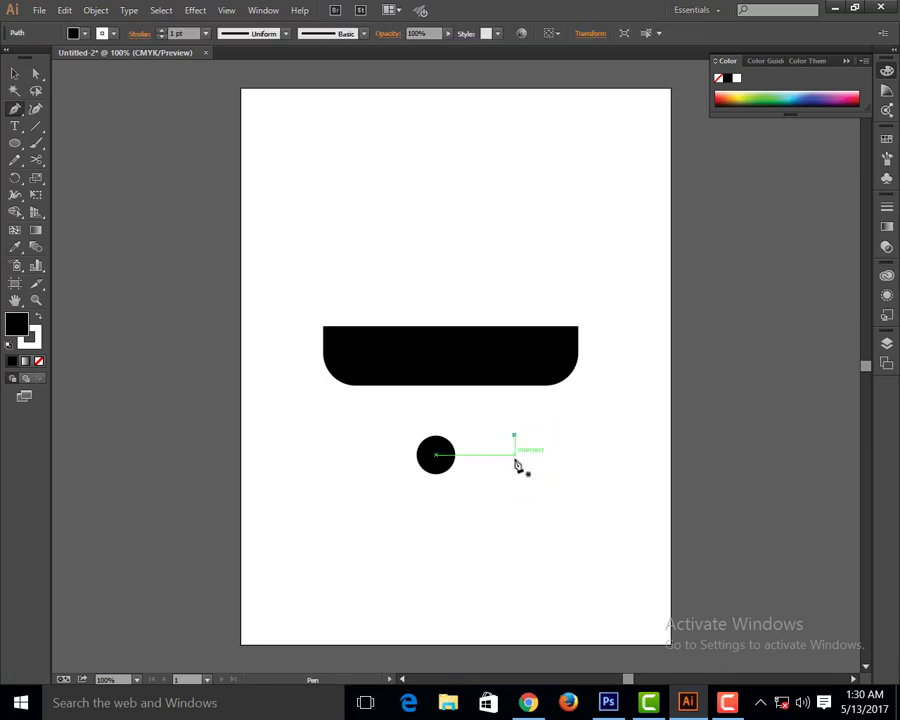
{"action": "key", "text": "ctrl+z"}
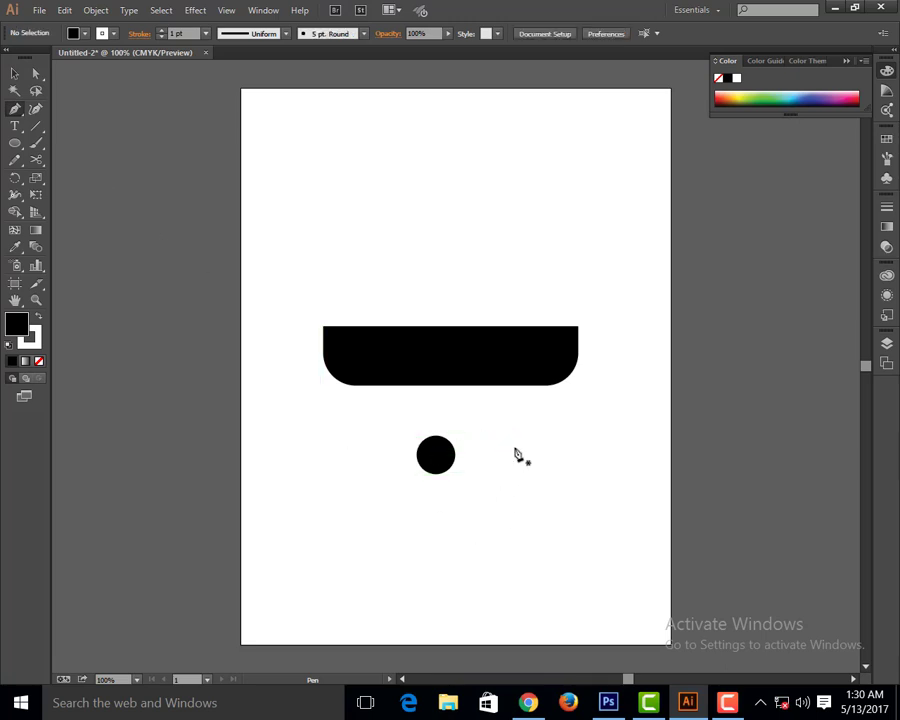
Redraw a curved arc right of the circle as a black outline with no fill.
{"action": "left_click", "coordinate": [514, 446]}
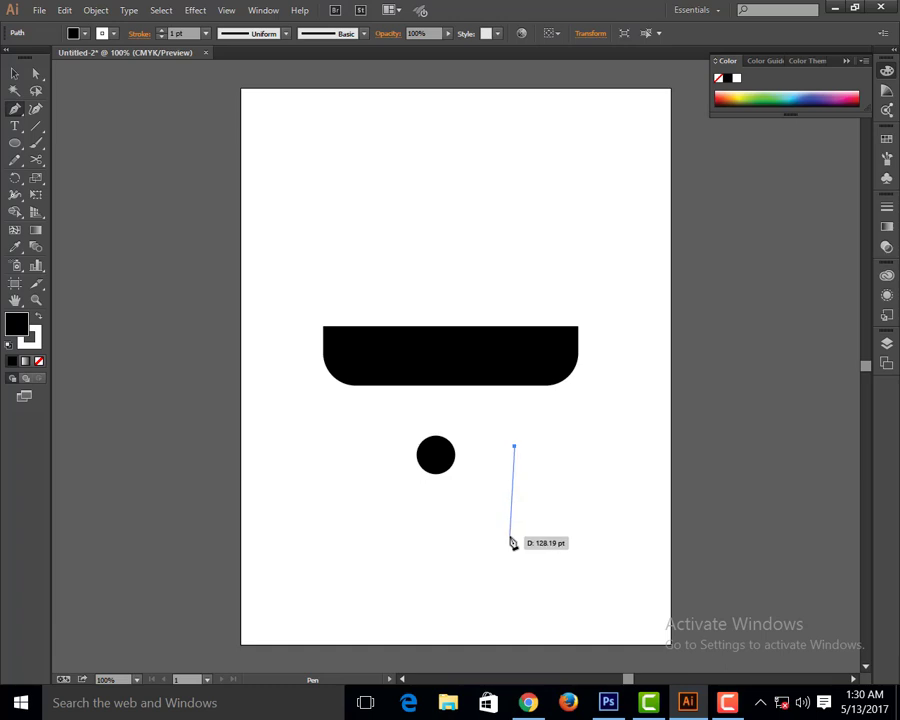
{"action": "left_click_drag", "start_coordinate": [510, 536], "coordinate": [488, 578]}
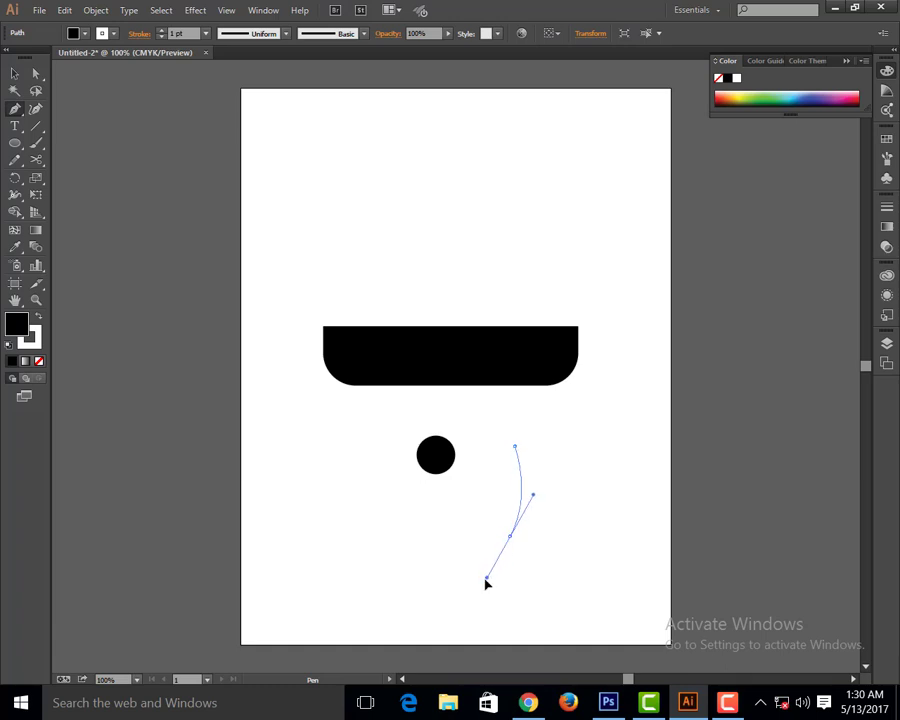
{"action": "left_click_drag", "start_coordinate": [486, 583], "coordinate": [486, 582]}
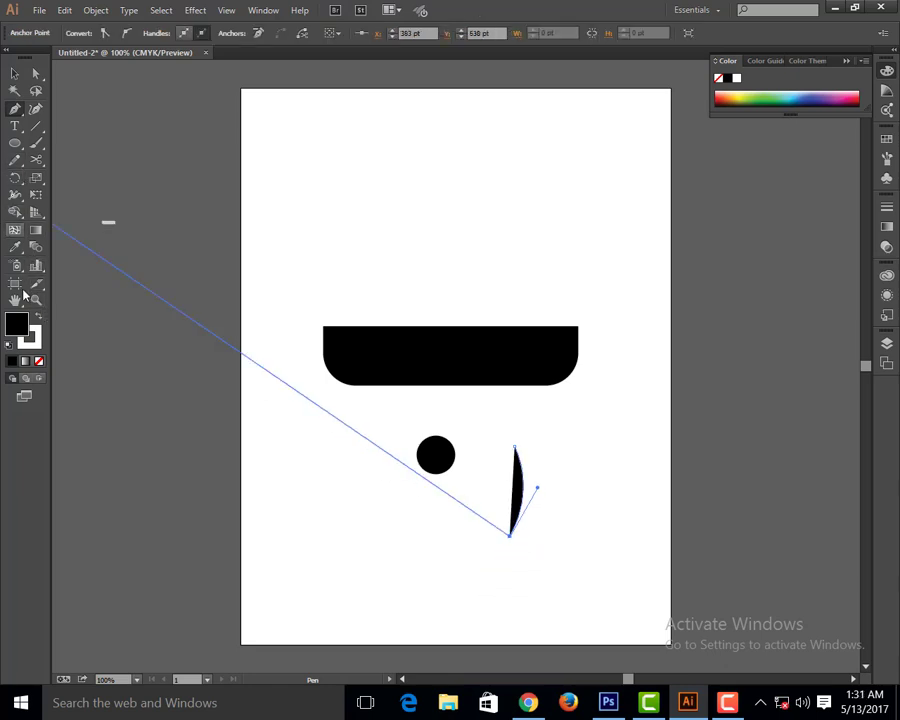
{"action": "left_click", "coordinate": [41, 320]}
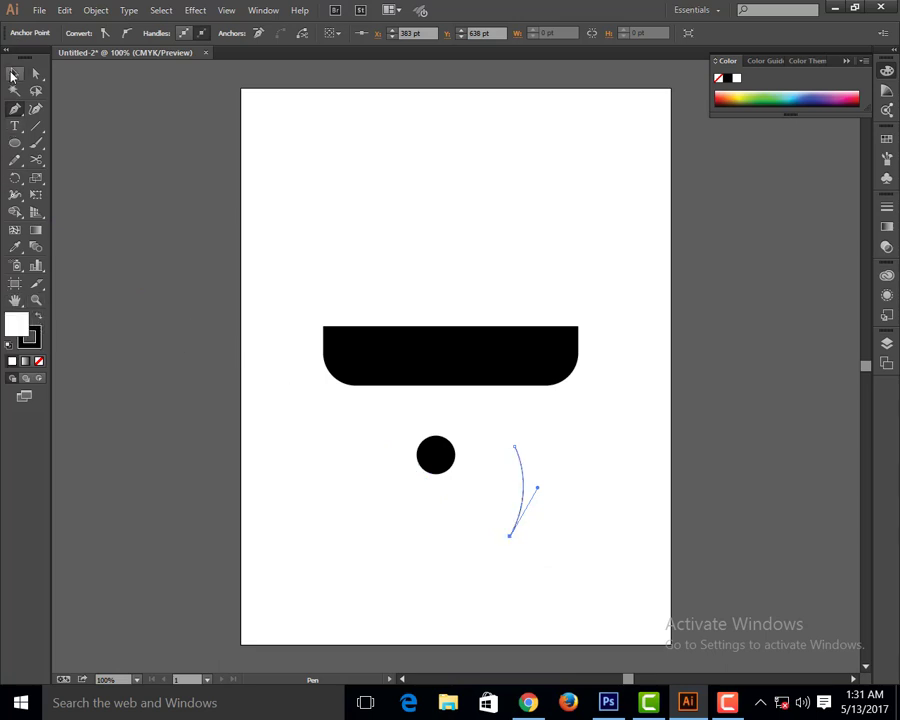
{"action": "left_click", "coordinate": [13, 75]}
{"action": "left_click", "coordinate": [405, 585]}
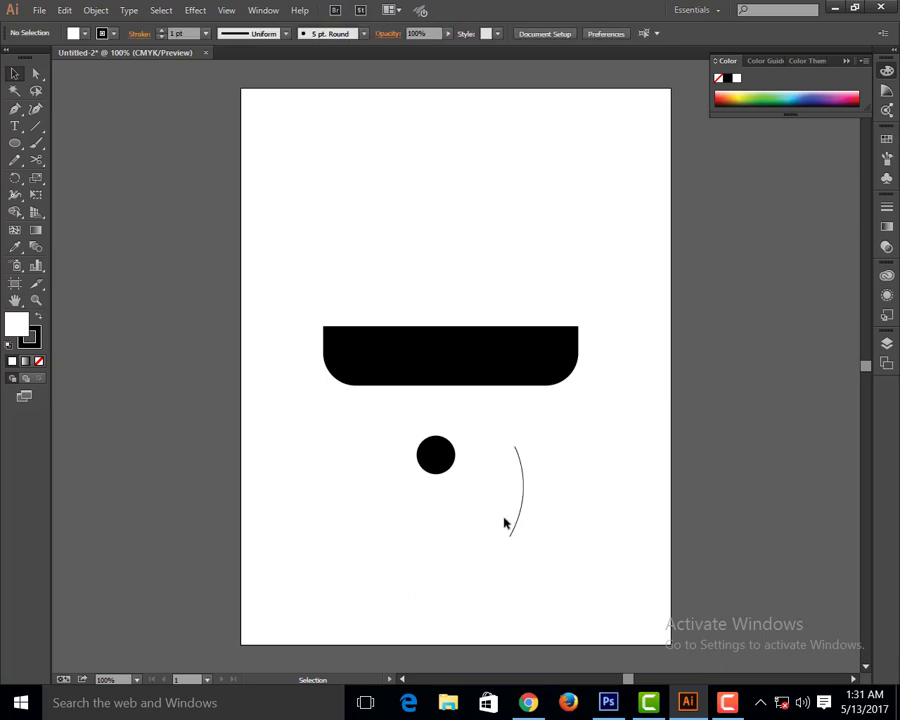
{"action": "left_click", "coordinate": [519, 505]}
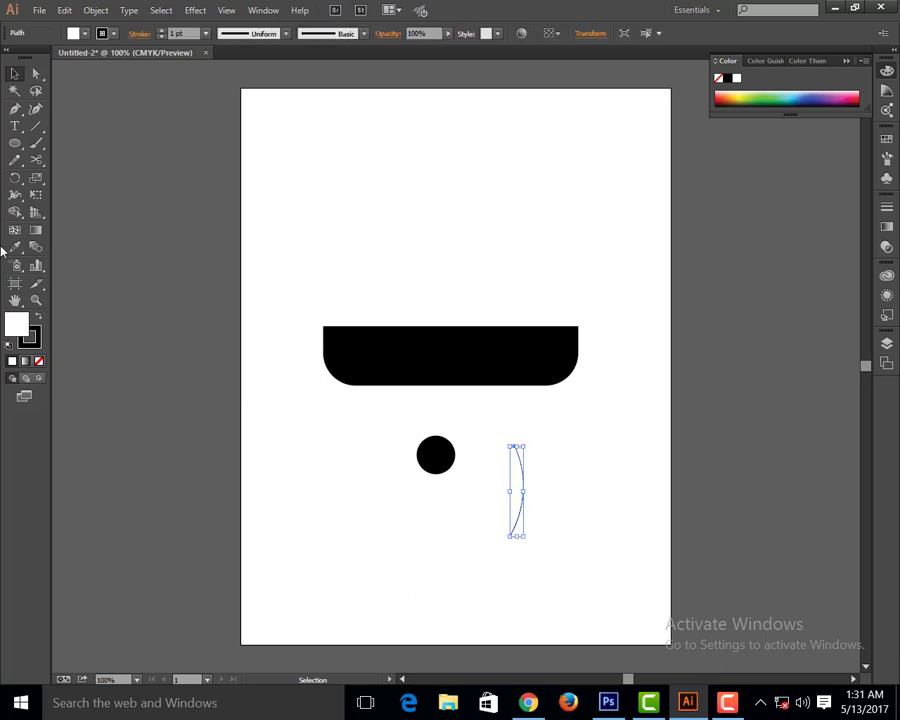
Make a vertical-axis reflected copy of the arc and nudge it three steps right.
{"action": "left_click", "coordinate": [16, 181]}
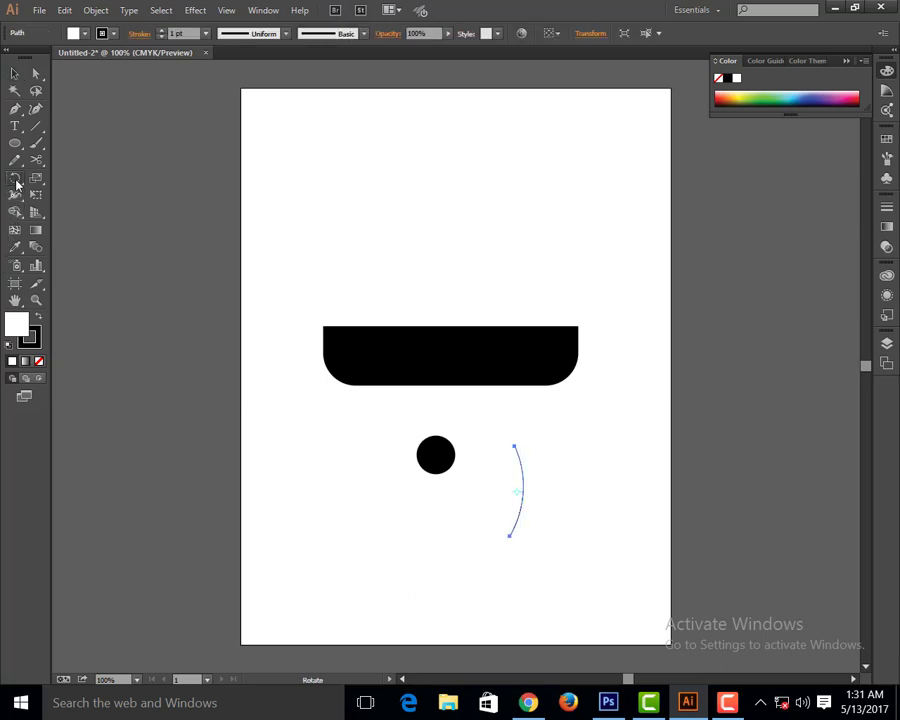
{"action": "left_click_drag", "start_coordinate": [16, 181], "coordinate": [54, 193]}
{"action": "double_click", "coordinate": [15, 180]}
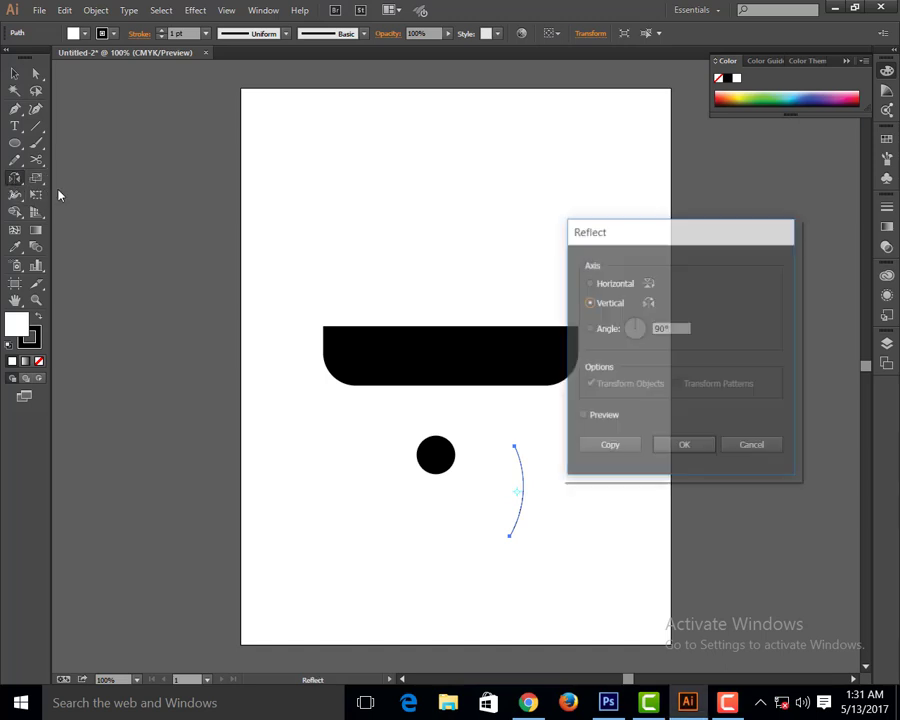
{"action": "left_click", "coordinate": [608, 446]}
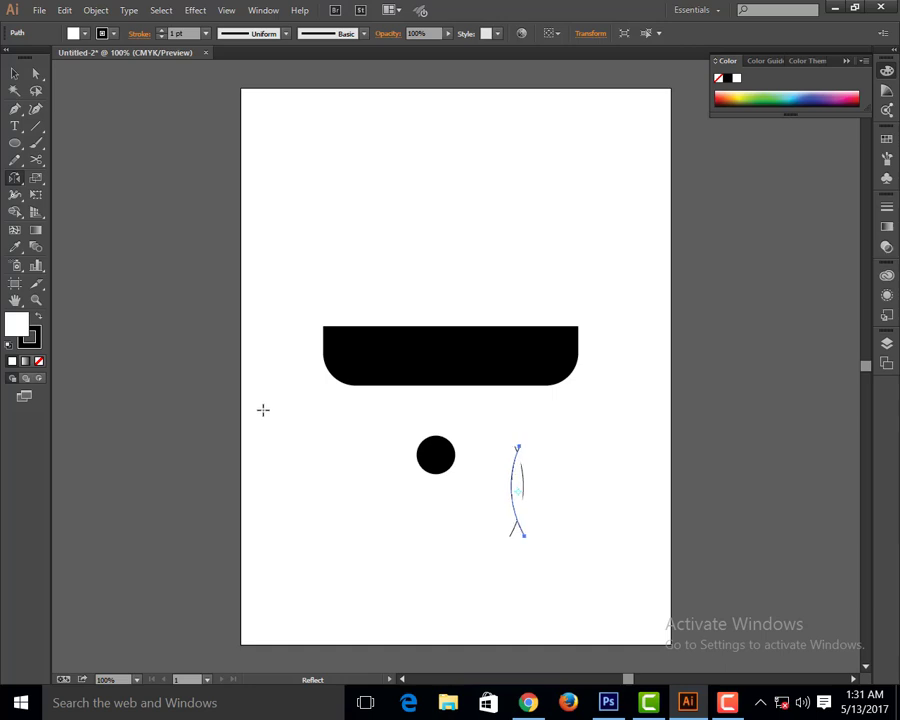
{"action": "key", "text": "Right"}
{"action": "key", "text": "Right"}
{"action": "key", "text": "Right"}
{"action": "key", "text": "Right"}
{"action": "key", "text": "Right"}
{"action": "key", "text": "Right"}
{"action": "key", "text": "Right"}
{"action": "key", "text": "Right"}
{"action": "key", "text": "Right"}
{"action": "key", "text": "Right"}
{"action": "key", "text": "Right"}
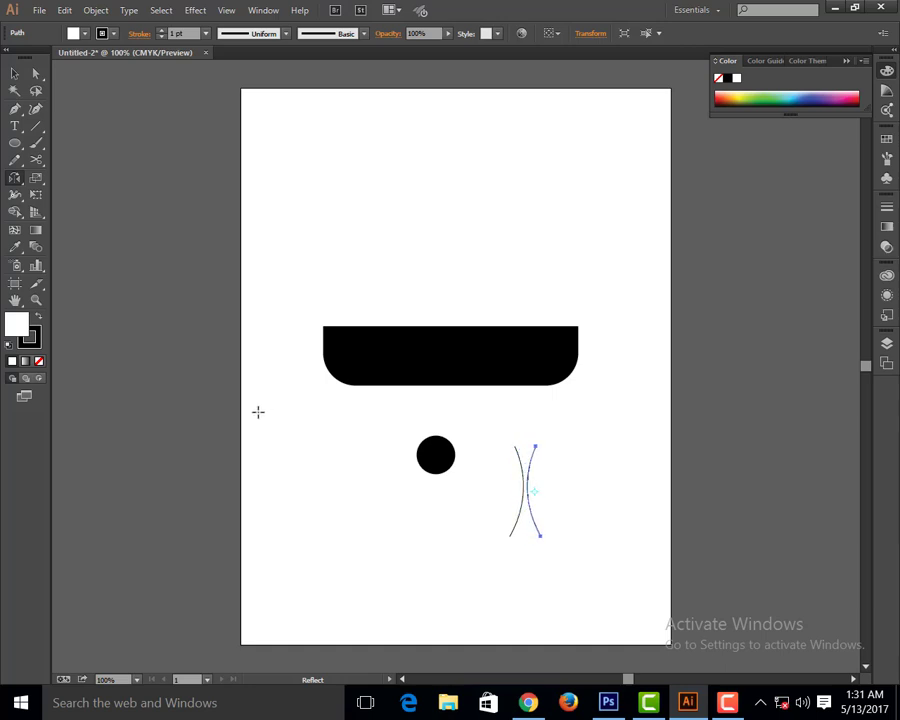
{"action": "key", "text": "Right"}
{"action": "key", "text": "Right"}
{"action": "key", "text": "Right"}
{"action": "key", "text": "Right"}
{"action": "key", "text": "Right"}
{"action": "key", "text": "Right"}
{"action": "key", "text": "Right"}
{"action": "key", "text": "Right"}
{"action": "key", "text": "Right"}
{"action": "key", "text": "Right"}
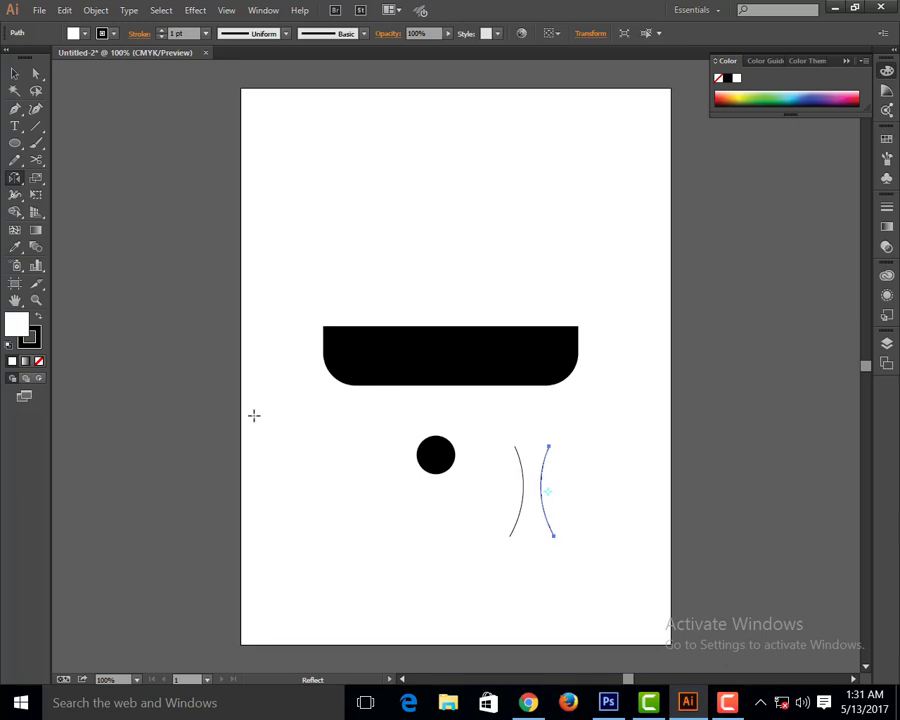
{"action": "key", "text": "Right"}
{"action": "left_click", "coordinate": [15, 73]}
{"action": "left_click", "coordinate": [440, 572]}
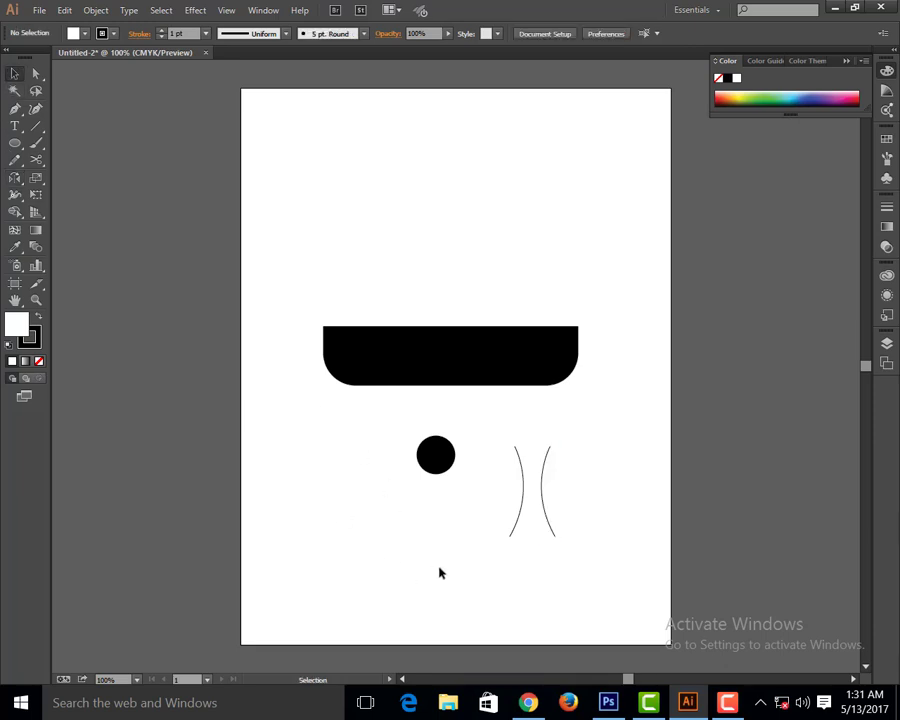
Move the black circle down to the arcs' base and enlarge it.
{"action": "left_click", "coordinate": [540, 512]}
{"action": "left_click", "coordinate": [517, 549]}
{"action": "left_click", "coordinate": [555, 510]}
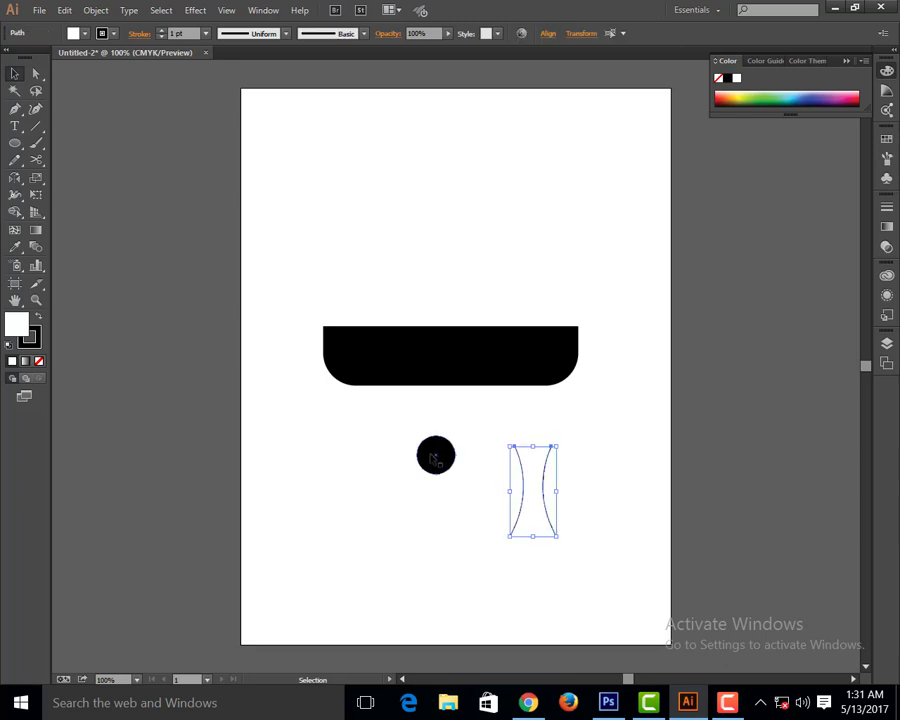
{"action": "mouse_move", "coordinate": [433, 458]}
{"action": "left_mouse_down"}
{"action": "mouse_move", "coordinate": [530, 567]}
{"action": "mouse_move", "coordinate": [533, 538]}
{"action": "left_mouse_up"}
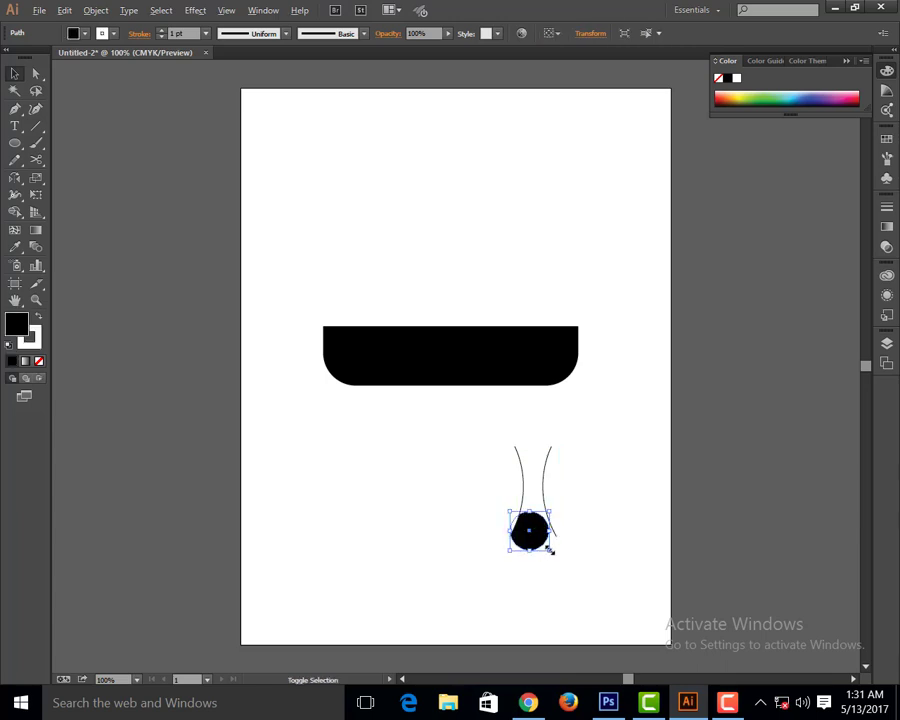
{"action": "mouse_move", "coordinate": [550, 550]}
{"action": "left_mouse_down"}
{"action": "mouse_move", "coordinate": [563, 568]}
{"action": "mouse_move", "coordinate": [556, 566]}
{"action": "left_mouse_up"}
Set the arcs' fill to None, then switch to a black fill with no stroke.
{"action": "left_click", "coordinate": [546, 591]}
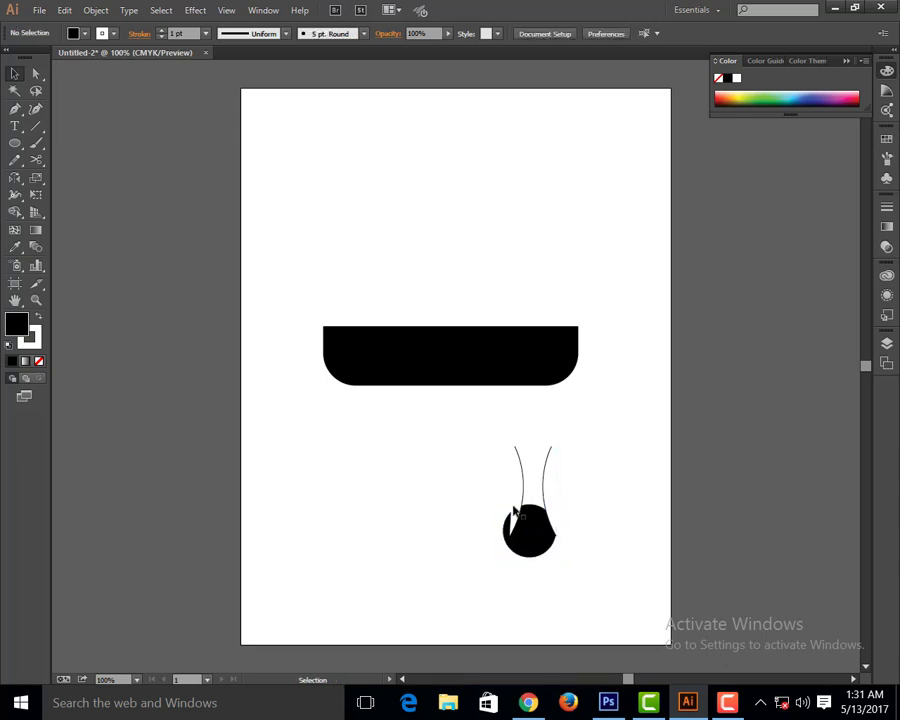
{"action": "left_click", "coordinate": [516, 449]}
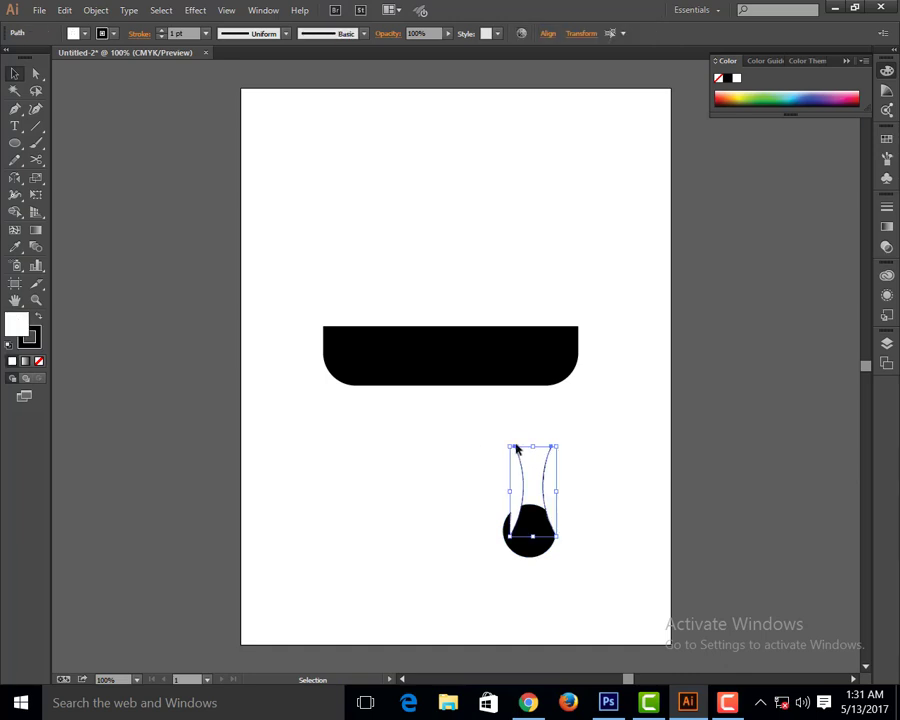
{"action": "left_click", "coordinate": [39, 361]}
{"action": "left_click", "coordinate": [386, 440]}
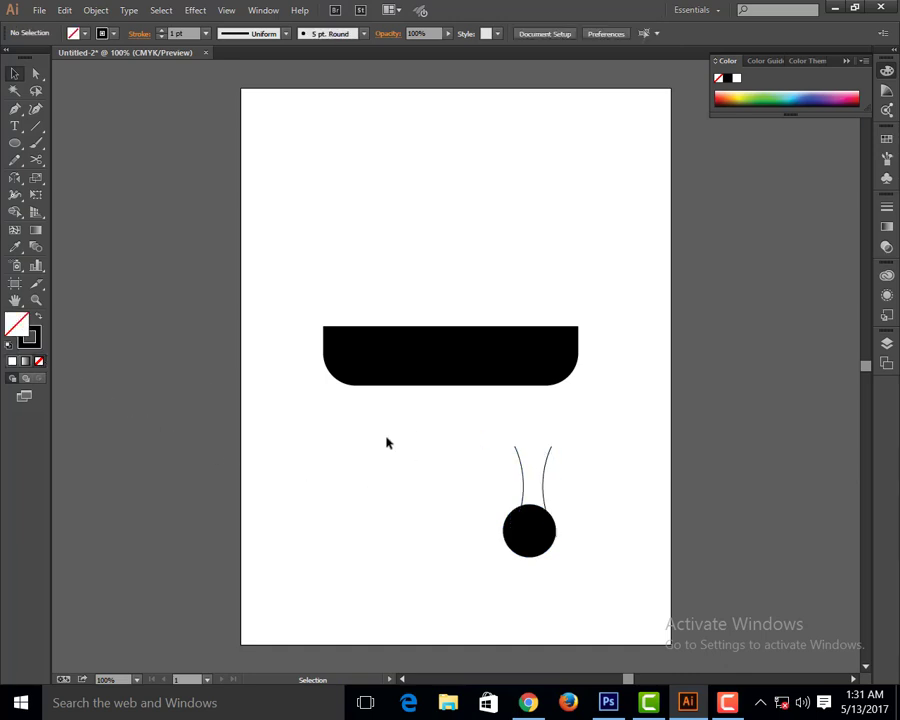
{"action": "left_click", "coordinate": [39, 319]}
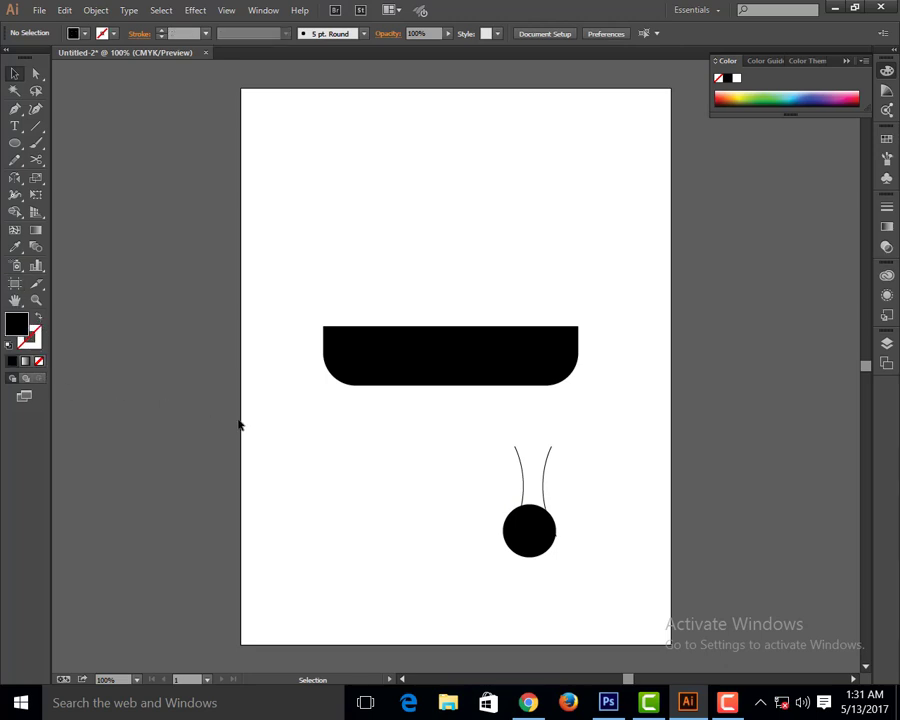
Marquee-select both arcs and fill them solid black as pointed prongs.
{"action": "left_click", "coordinate": [520, 476]}
{"action": "left_click", "coordinate": [320, 431]}
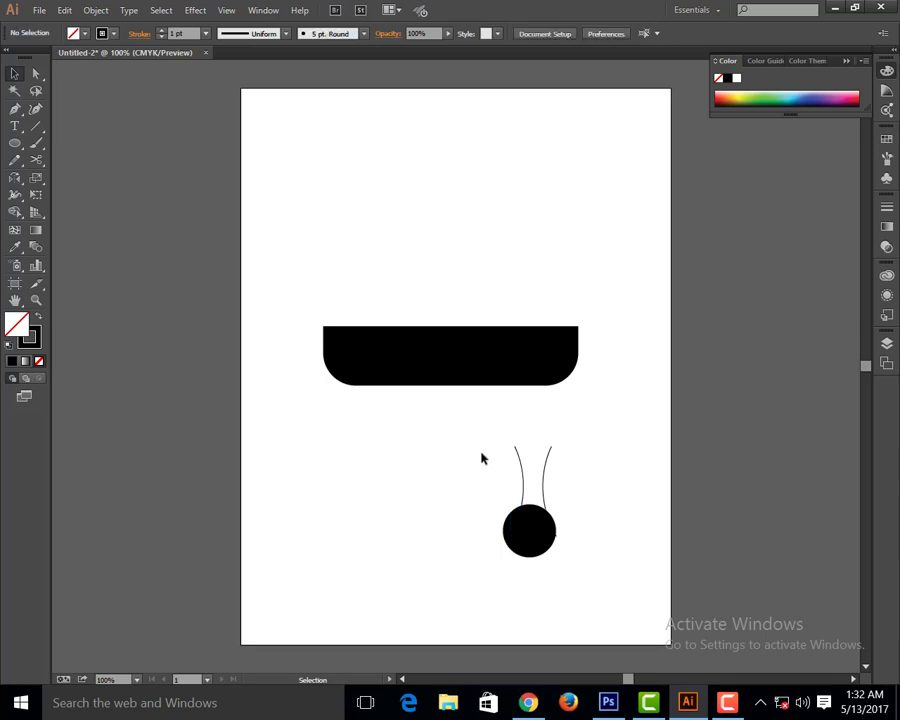
{"action": "left_click_drag", "start_coordinate": [482, 436], "coordinate": [600, 448]}
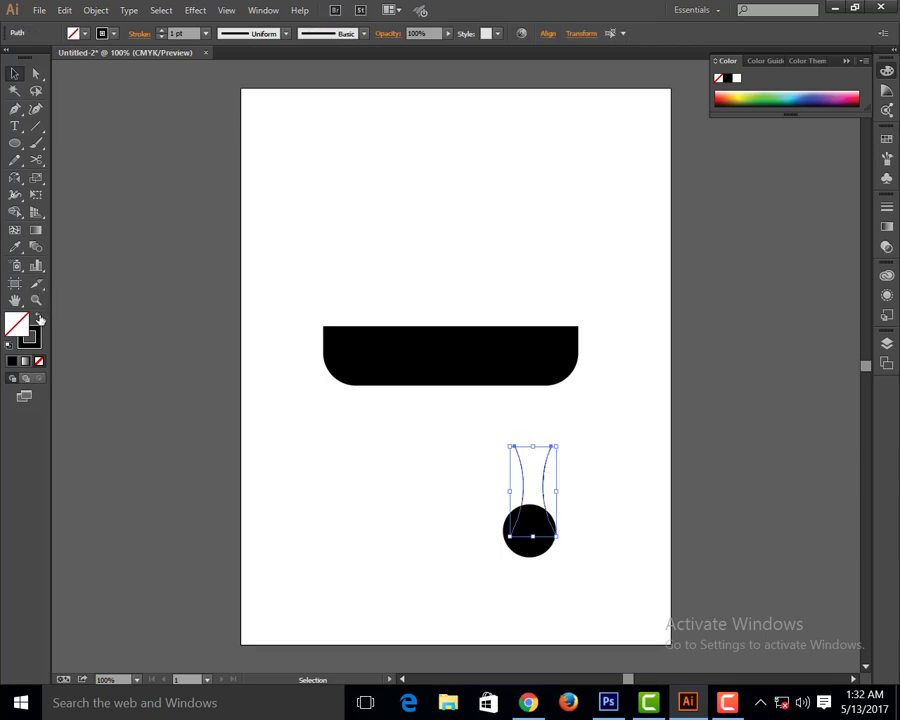
{"action": "left_click", "coordinate": [40, 319]}
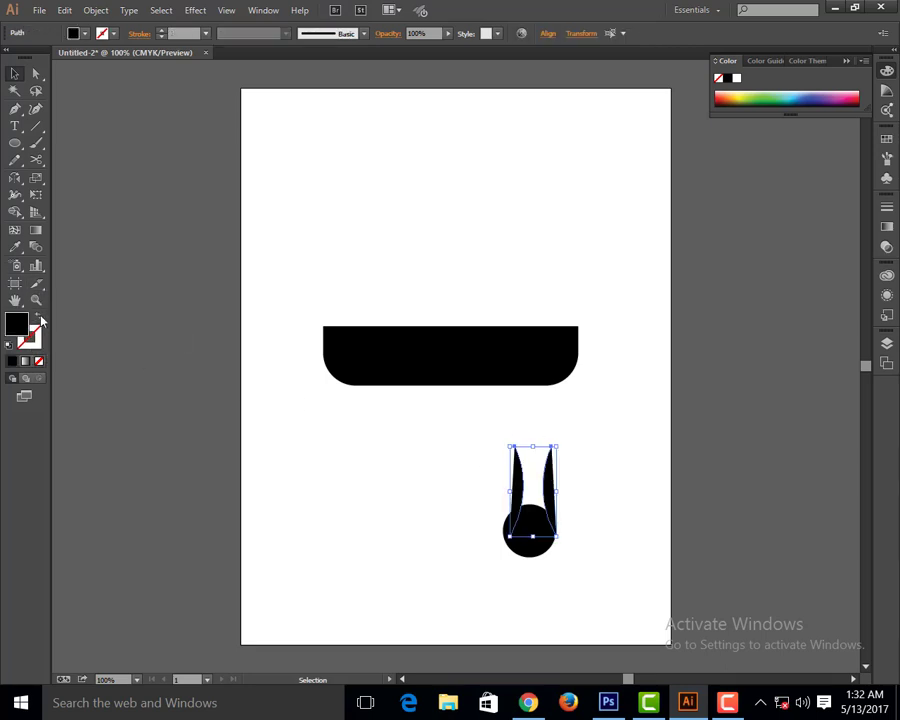
{"action": "left_click", "coordinate": [325, 477]}
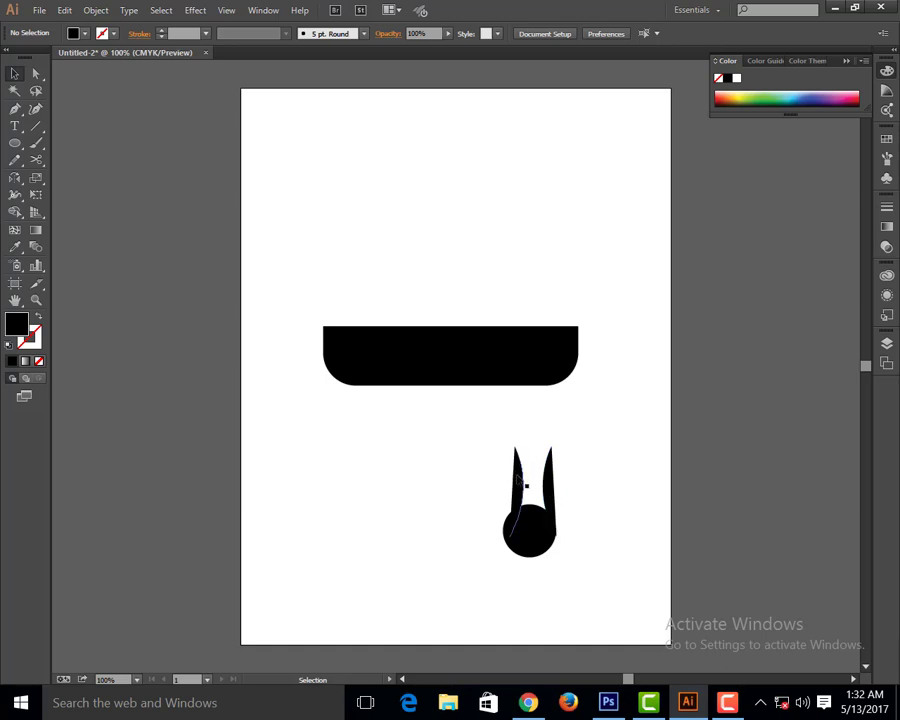
{"action": "left_click", "coordinate": [520, 483]}
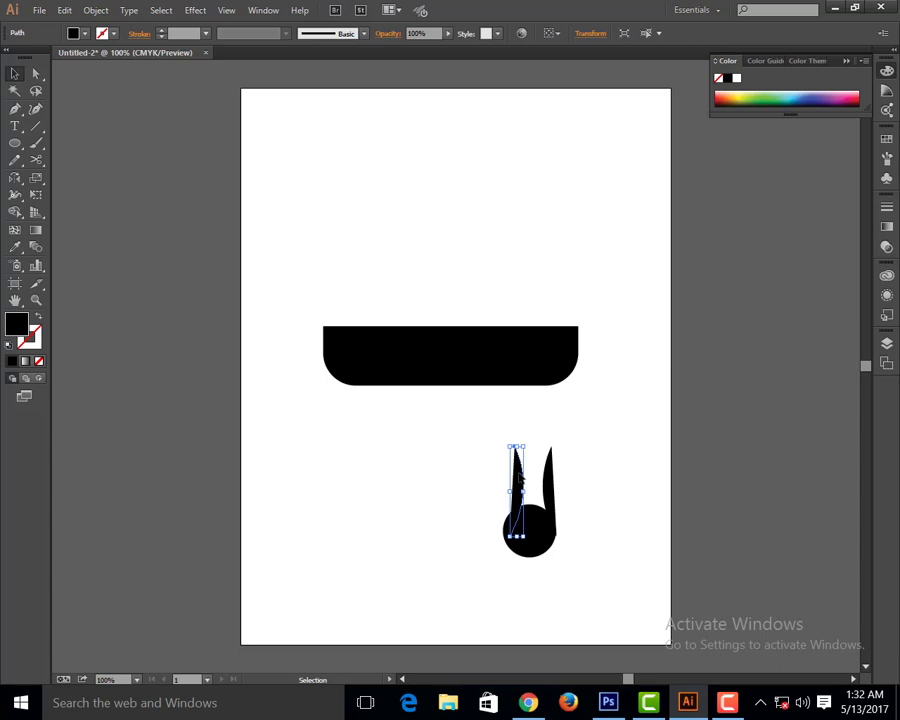
Undo the black fill and the circle's move and enlargement.
{"action": "key", "text": "a"}
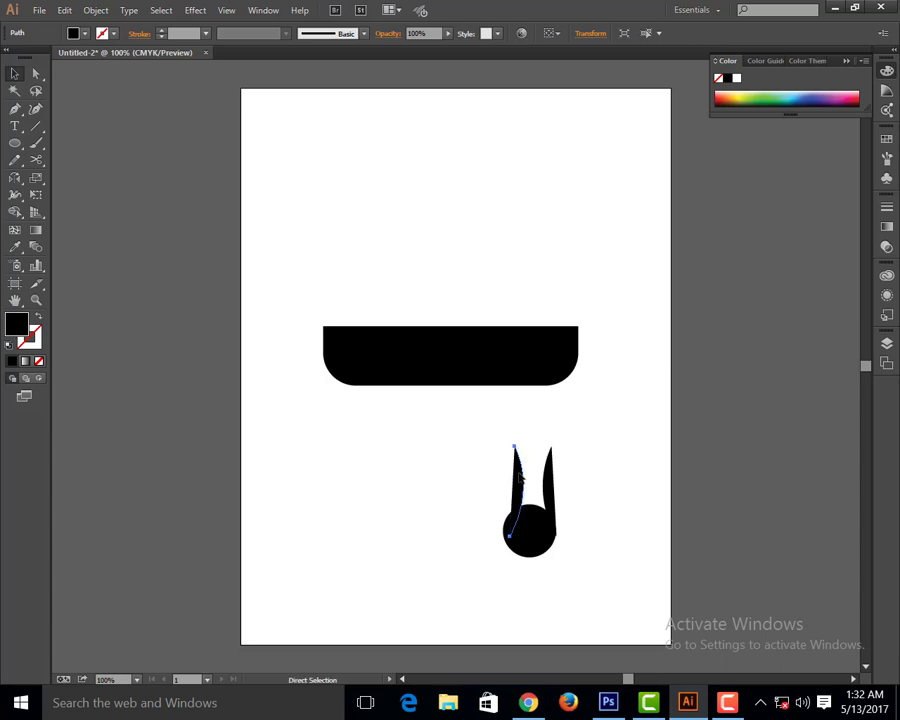
{"action": "key", "text": "shift+x"}
{"action": "left_click", "coordinate": [516, 476]}
{"action": "left_click", "coordinate": [518, 478]}
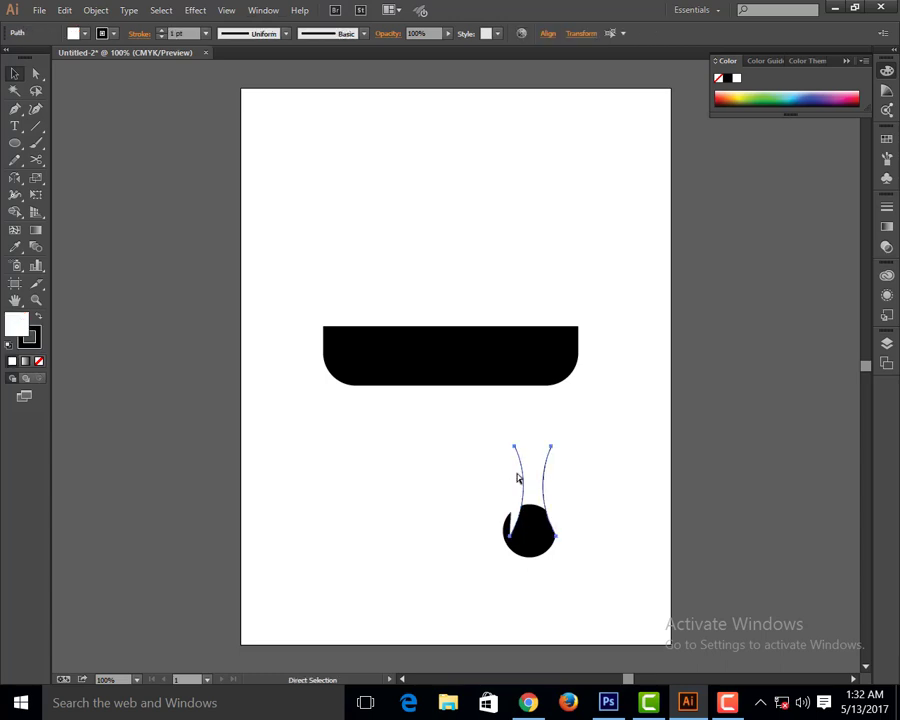
{"action": "key", "text": "ctrl+z"}
{"action": "key", "text": "ctrl+z"}
{"action": "key", "text": "ctrl+z"}
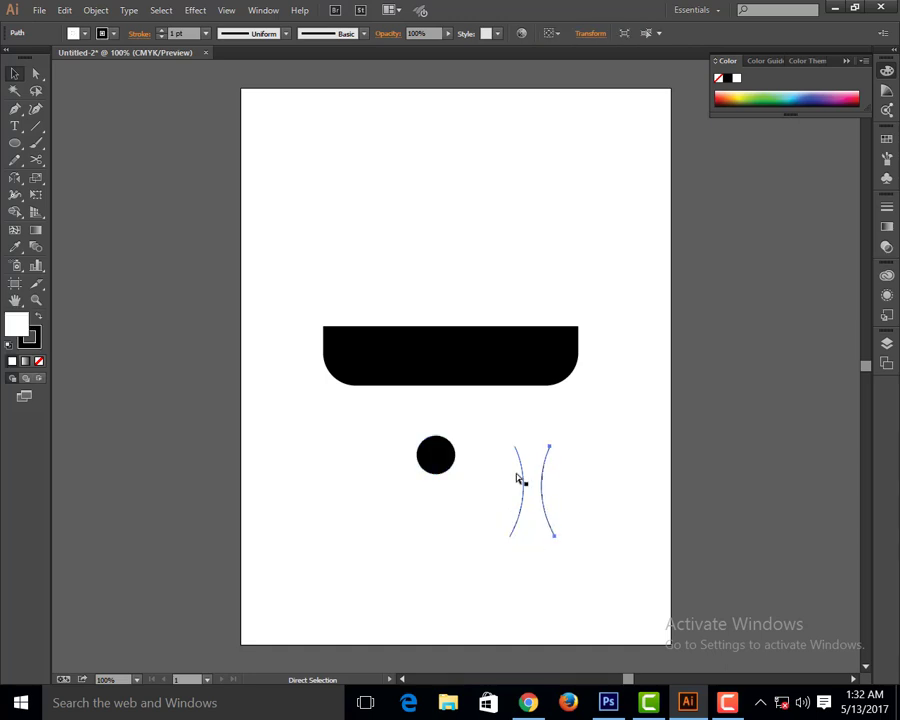
{"action": "key", "text": "v"}
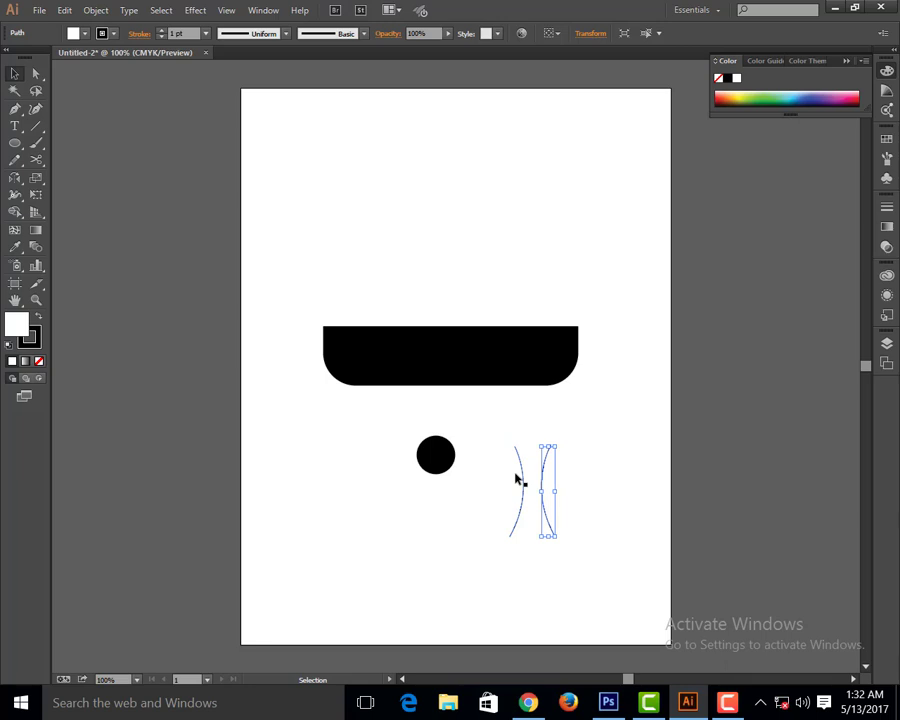
Nudge the arc seven steps left, then delete it.
{"action": "key", "text": "a"}
{"action": "key", "text": "Left"}
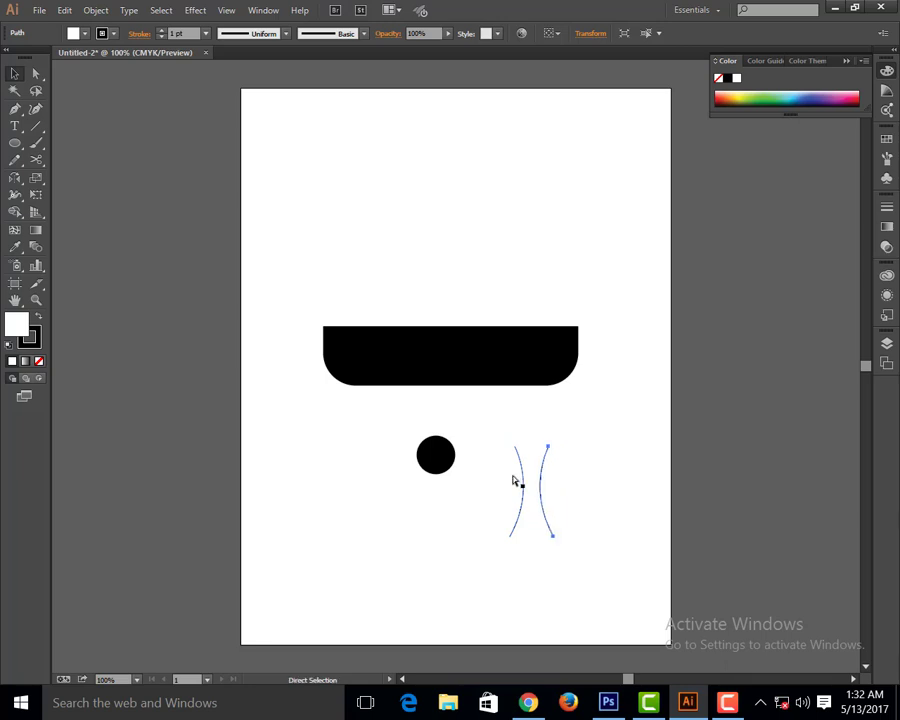
{"action": "key", "text": "Left"}
{"action": "key", "text": "Left"}
{"action": "key", "text": "Left"}
{"action": "key", "text": "Left"}
{"action": "key", "text": "Left"}
{"action": "key", "text": "Left"}
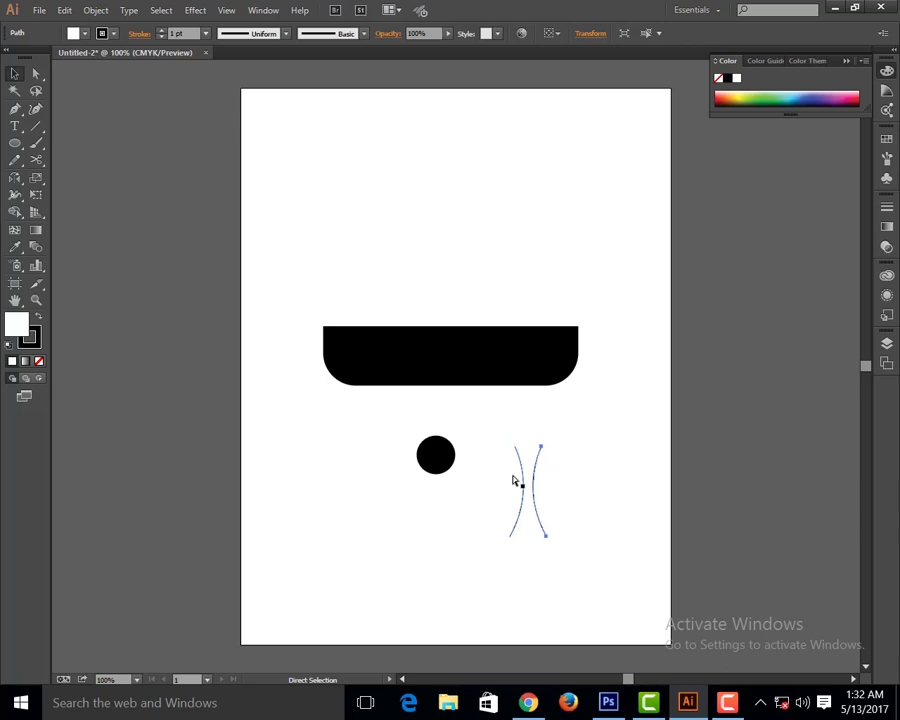
{"action": "key", "text": "Left"}
{"action": "key", "text": "Left"}
{"action": "key", "text": "Left"}
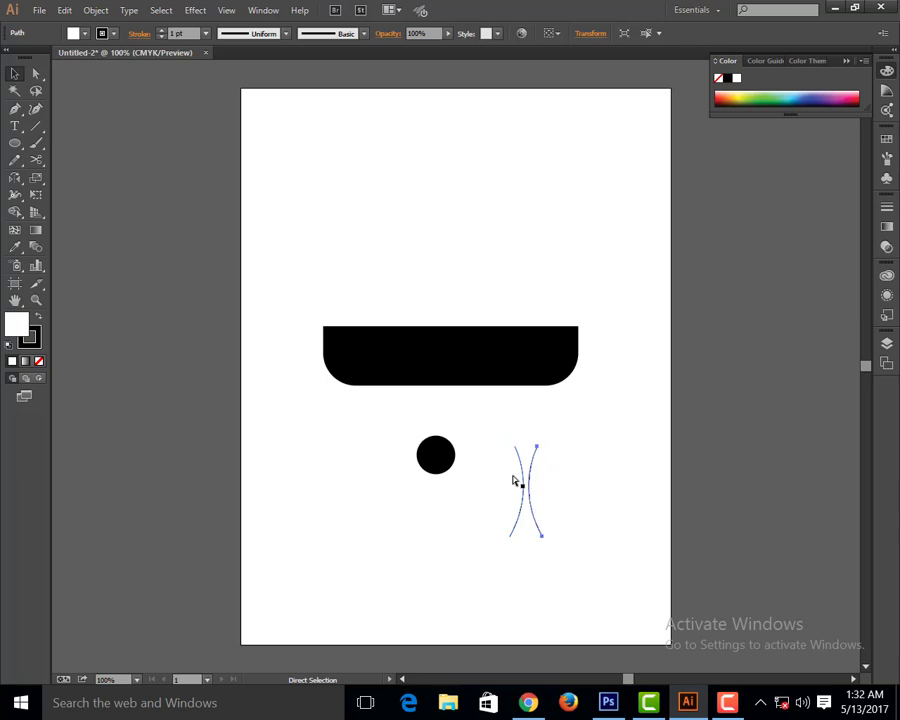
{"action": "key", "text": "Left"}
{"action": "key", "text": "Left"}
{"action": "key", "text": "Left"}
{"action": "key", "text": "Left"}
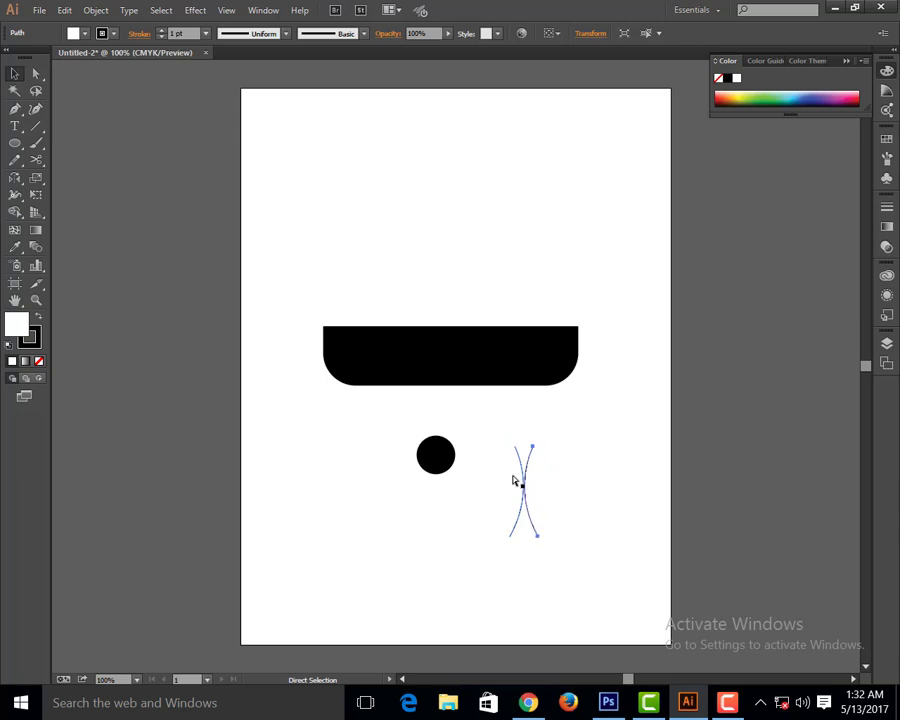
{"action": "key", "text": "Left"}
{"action": "key", "text": "Left"}
{"action": "key", "text": "Left"}
{"action": "key", "text": "Left"}
{"action": "key", "text": "Left"}
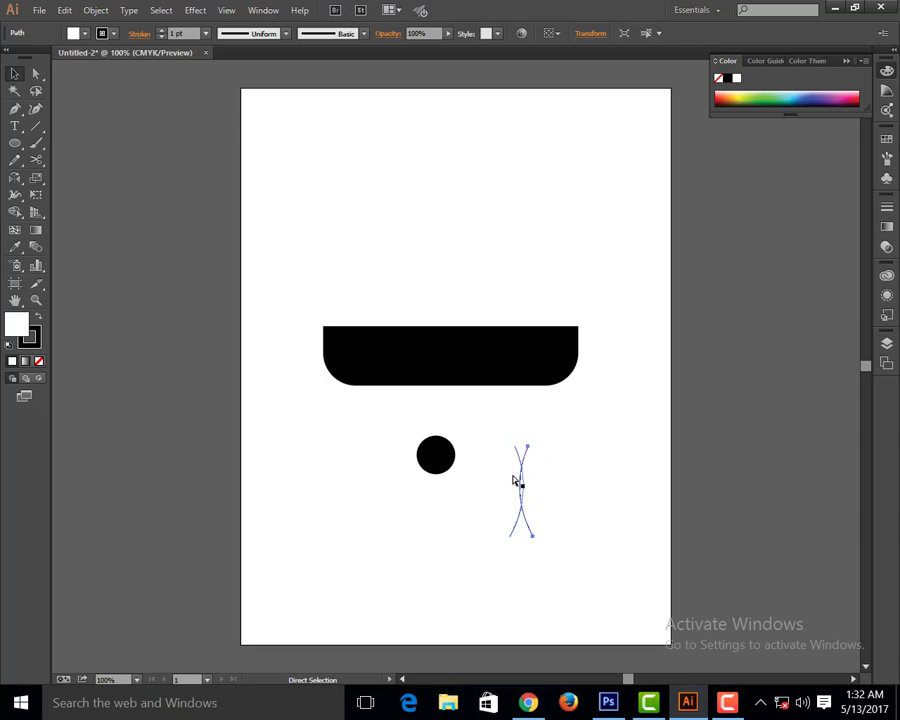
{"action": "key", "text": "Left"}
{"action": "key", "text": "Left"}
{"action": "key", "text": "Left"}
{"action": "key", "text": "Left"}
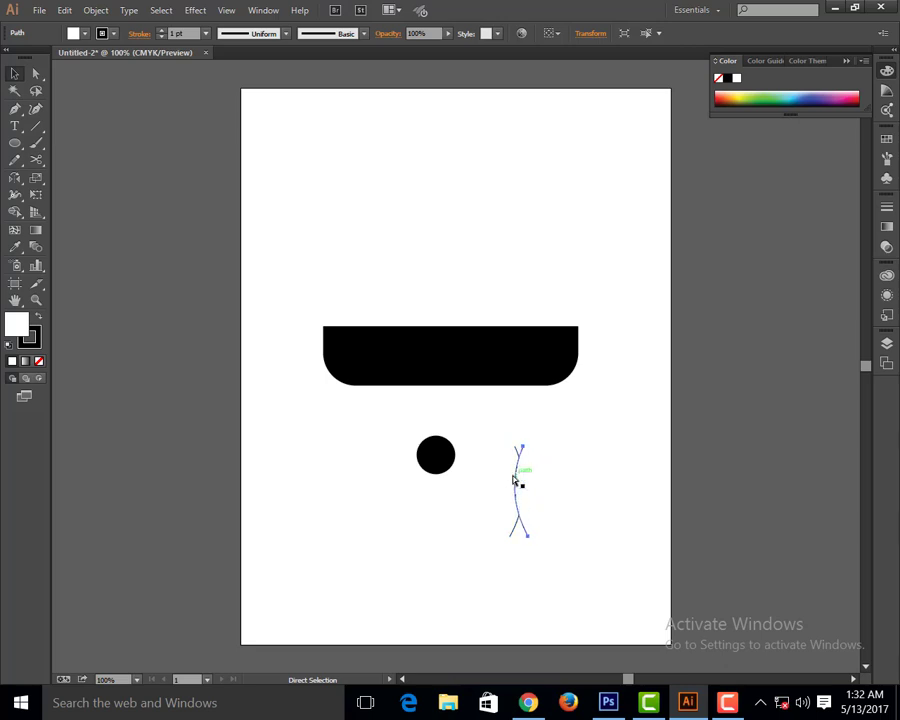
{"action": "key", "text": "Left"}
{"action": "key", "text": "Left"}
{"action": "key", "text": "Left"}
{"action": "key", "text": "Left"}
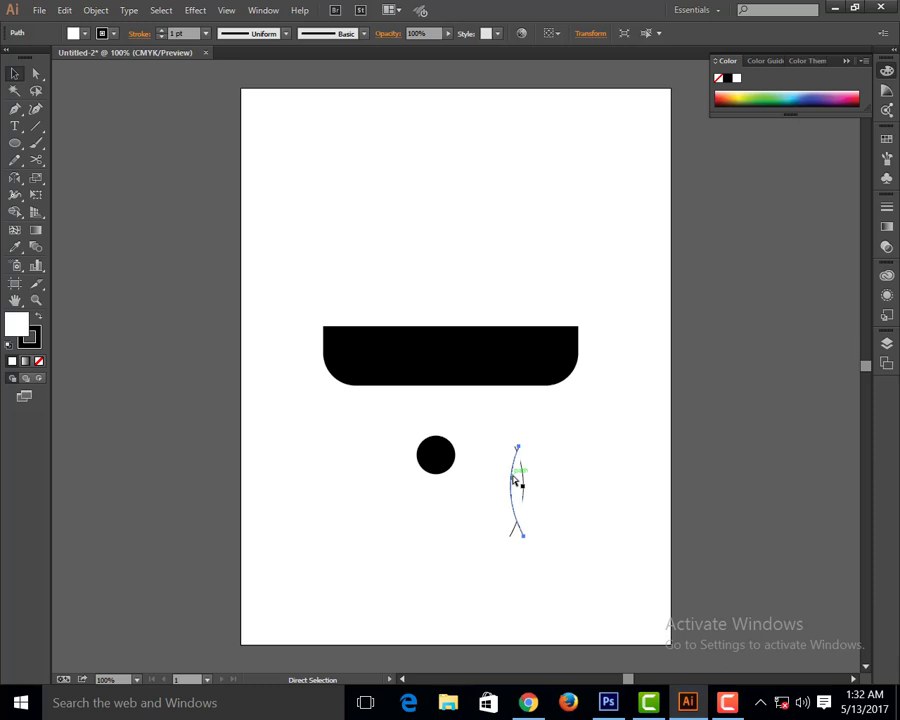
{"action": "key", "text": "v"}
{"action": "key", "text": "Delete"}
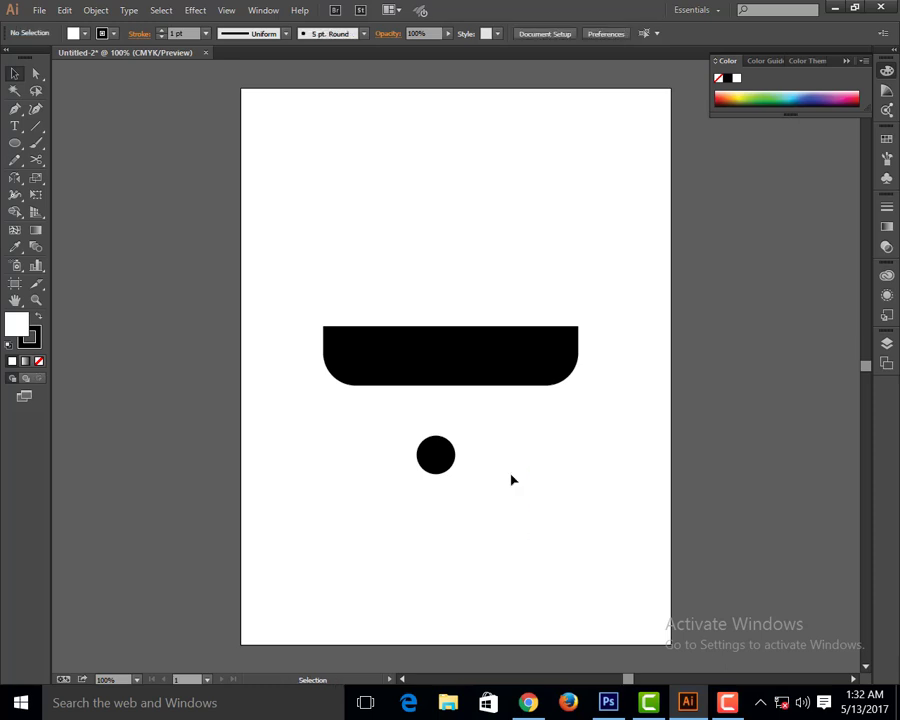
Pen-draw a tall waisted column shape right of the circle and fill it solid black.
{"action": "left_click", "coordinate": [15, 108]}
{"action": "left_click", "coordinate": [510, 425]}
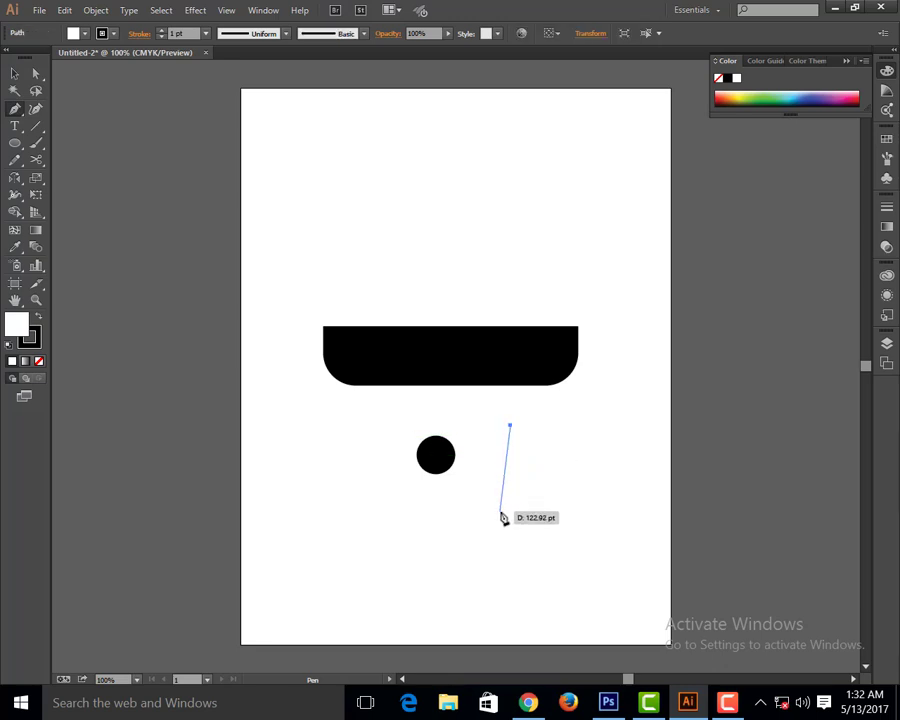
{"action": "left_click_drag", "start_coordinate": [501, 511], "coordinate": [473, 561]}
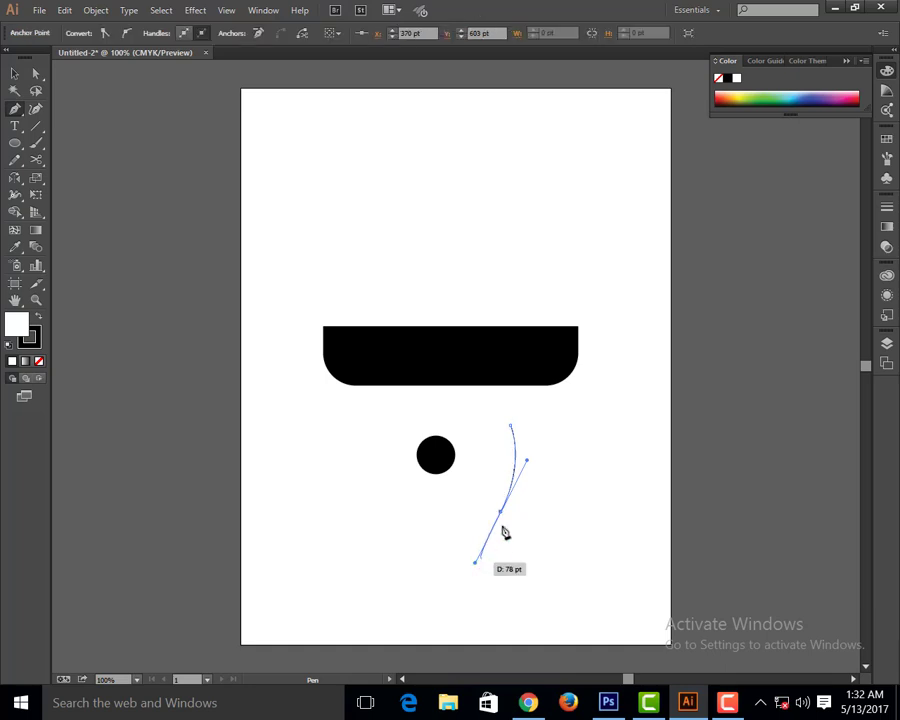
{"action": "left_click", "coordinate": [501, 511]}
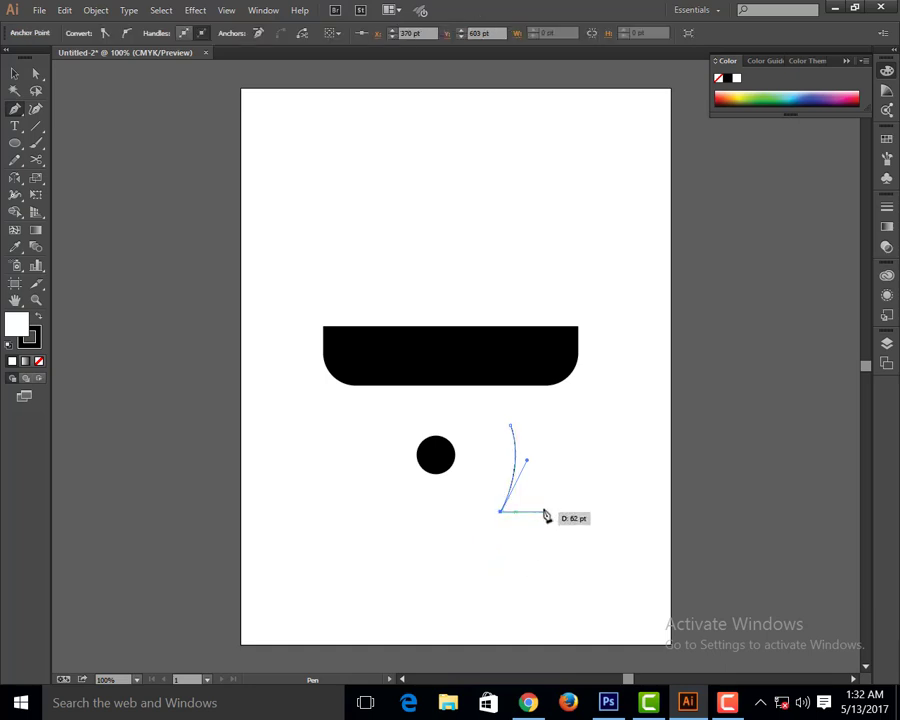
{"action": "left_click", "coordinate": [543, 512]}
{"action": "mouse_move", "coordinate": [543, 425]}
{"action": "left_mouse_down"}
{"action": "mouse_move", "coordinate": [571, 413]}
{"action": "mouse_move", "coordinate": [563, 421]}
{"action": "left_mouse_up"}
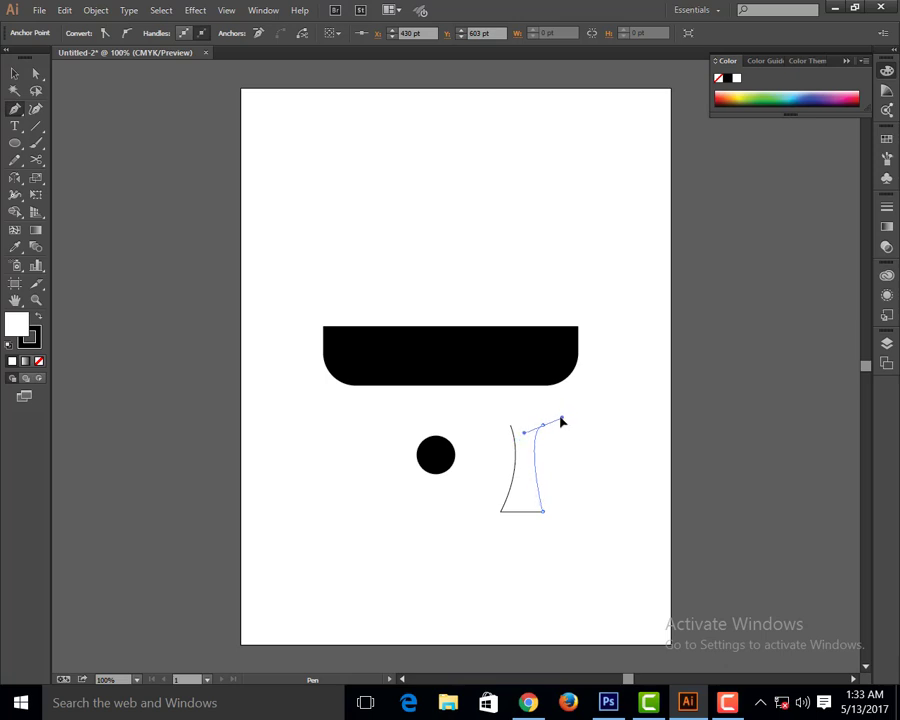
{"action": "mouse_move", "coordinate": [564, 422]}
{"action": "left_mouse_down"}
{"action": "mouse_move", "coordinate": [567, 412]}
{"action": "mouse_move", "coordinate": [541, 427]}
{"action": "mouse_move", "coordinate": [41, 326]}
{"action": "left_mouse_up"}
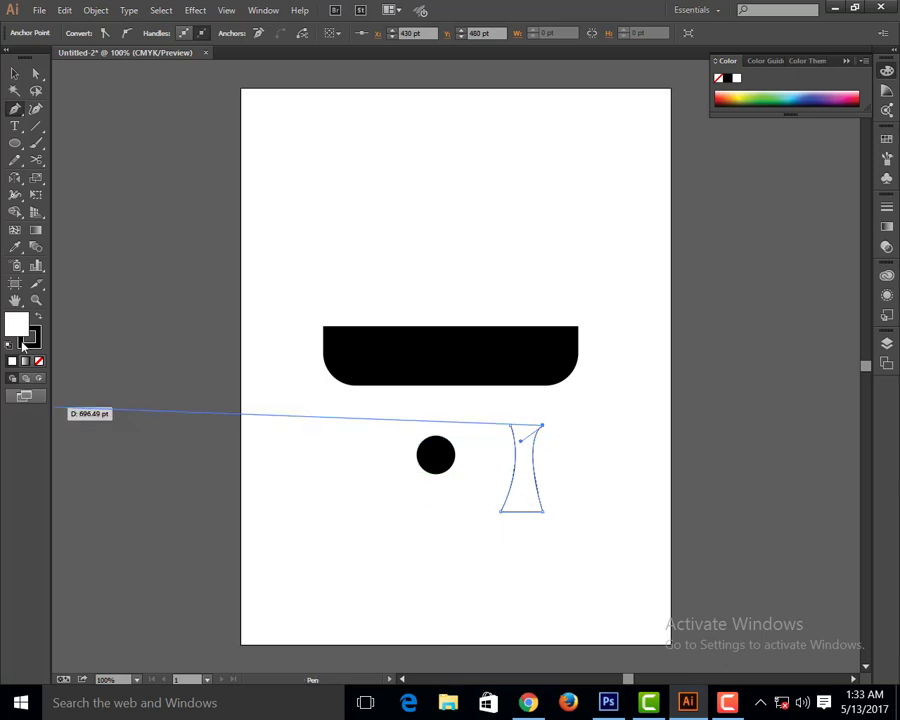
{"action": "left_click", "coordinate": [39, 318]}
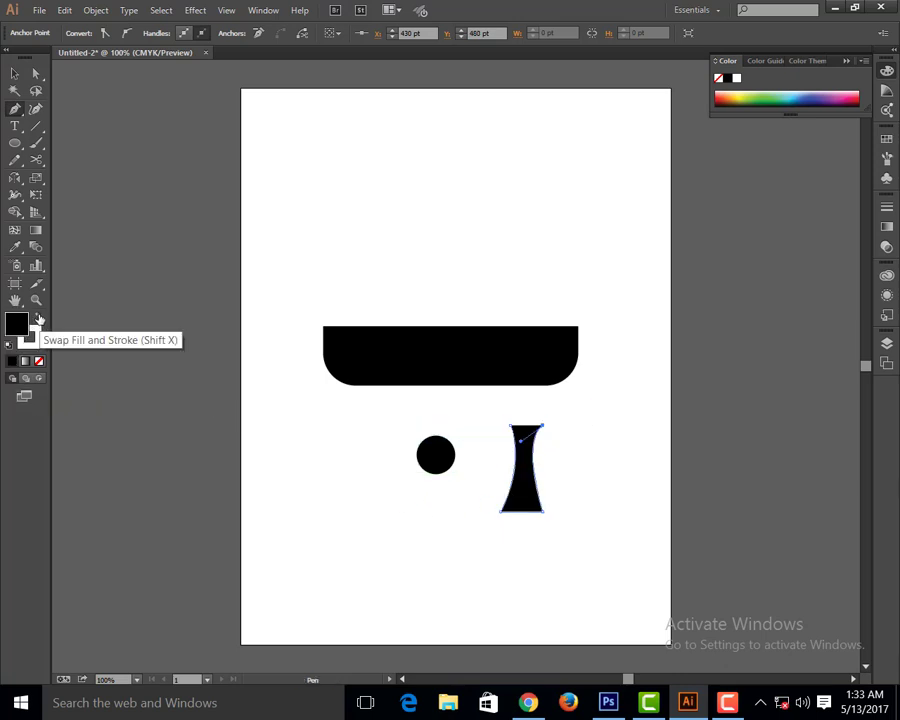
Move the circle to the tapered shape's base and set the stroke to None.
{"action": "left_click", "coordinate": [12, 75]}
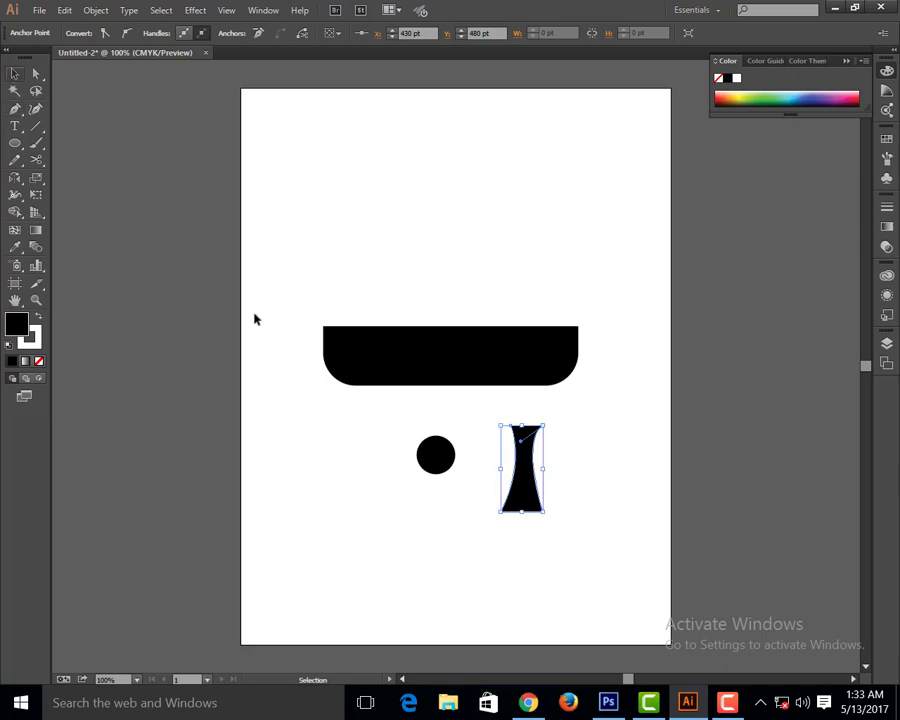
{"action": "left_click", "coordinate": [514, 544]}
{"action": "left_click_drag", "start_coordinate": [445, 458], "coordinate": [522, 519]}
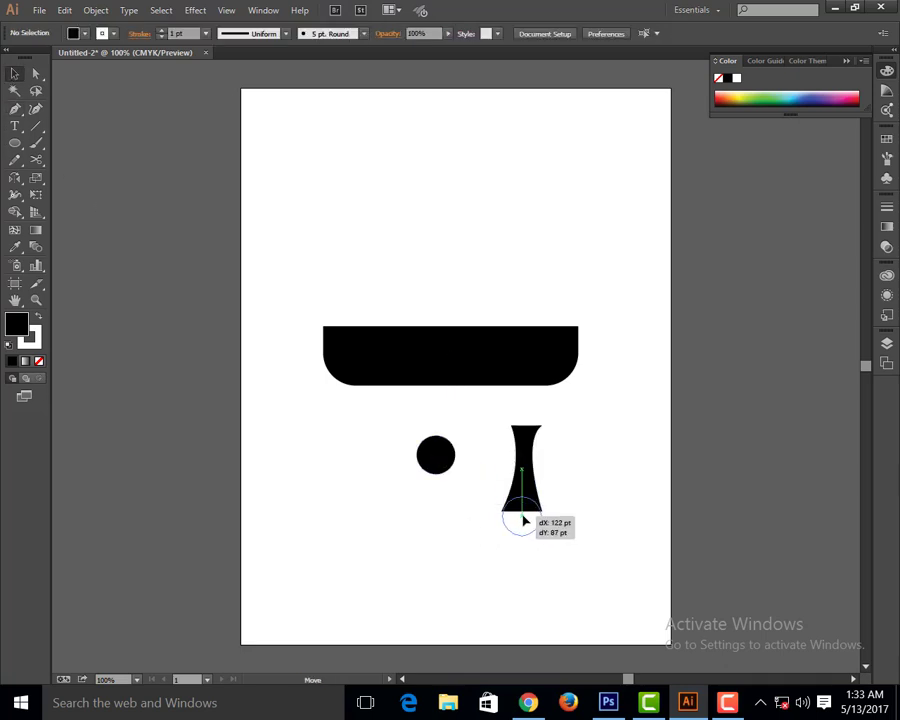
{"action": "left_click_drag", "start_coordinate": [522, 519], "coordinate": [549, 542]}
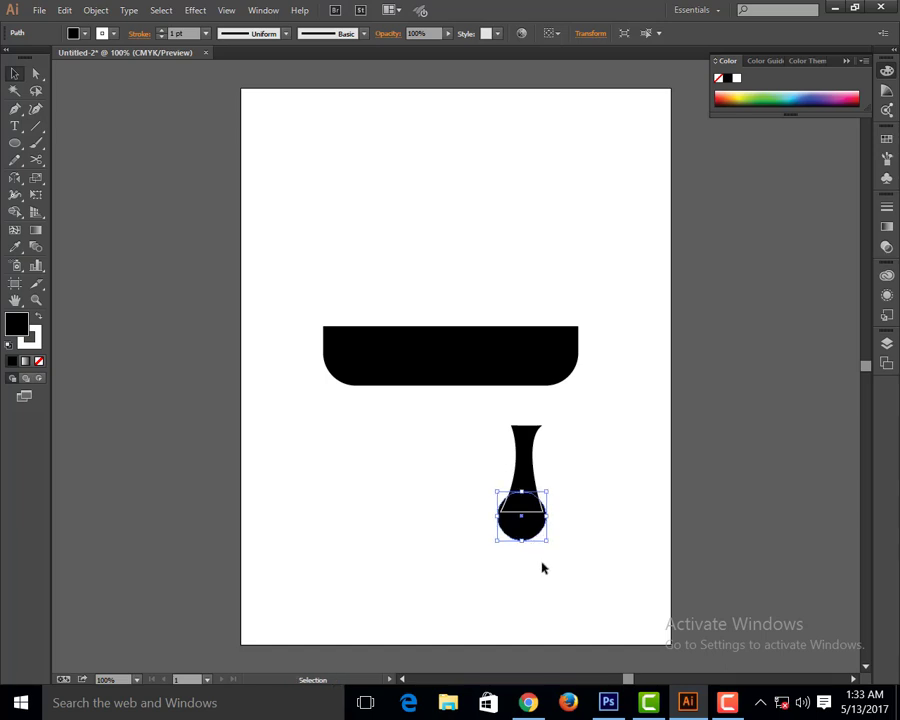
{"action": "left_click", "coordinate": [542, 568]}
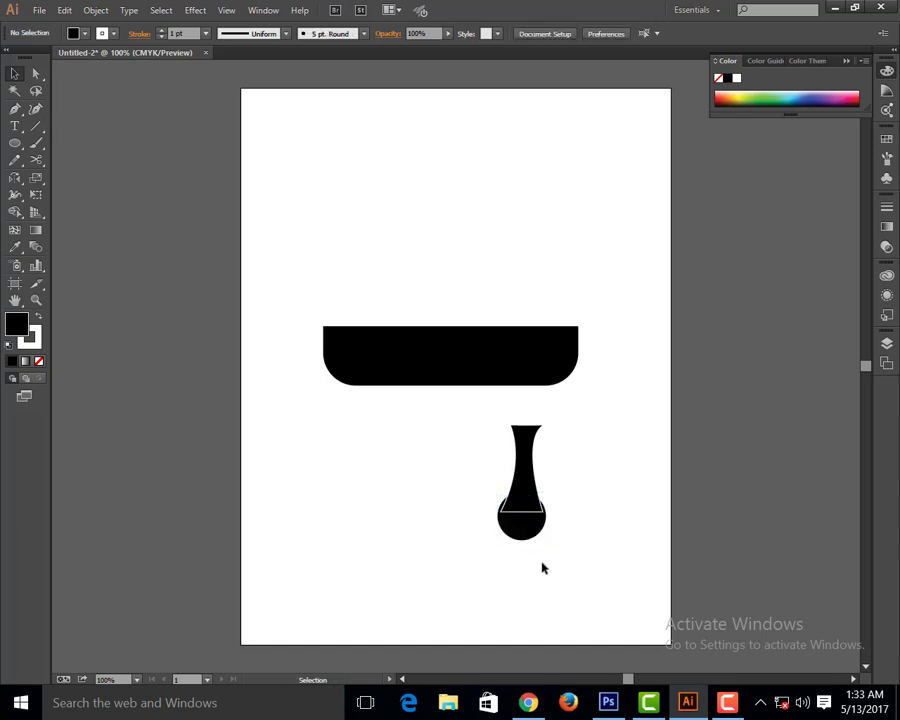
{"action": "left_click", "coordinate": [31, 338]}
{"action": "left_click", "coordinate": [39, 361]}
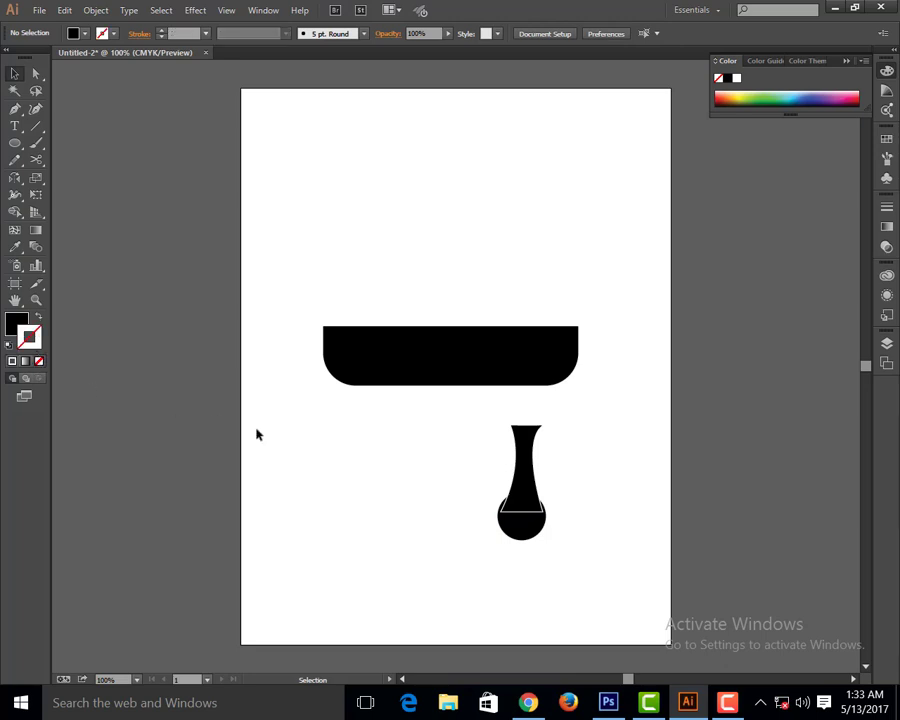
Remove the neck shape's outline and drag its top down to shorten it.
{"action": "left_click", "coordinate": [524, 475]}
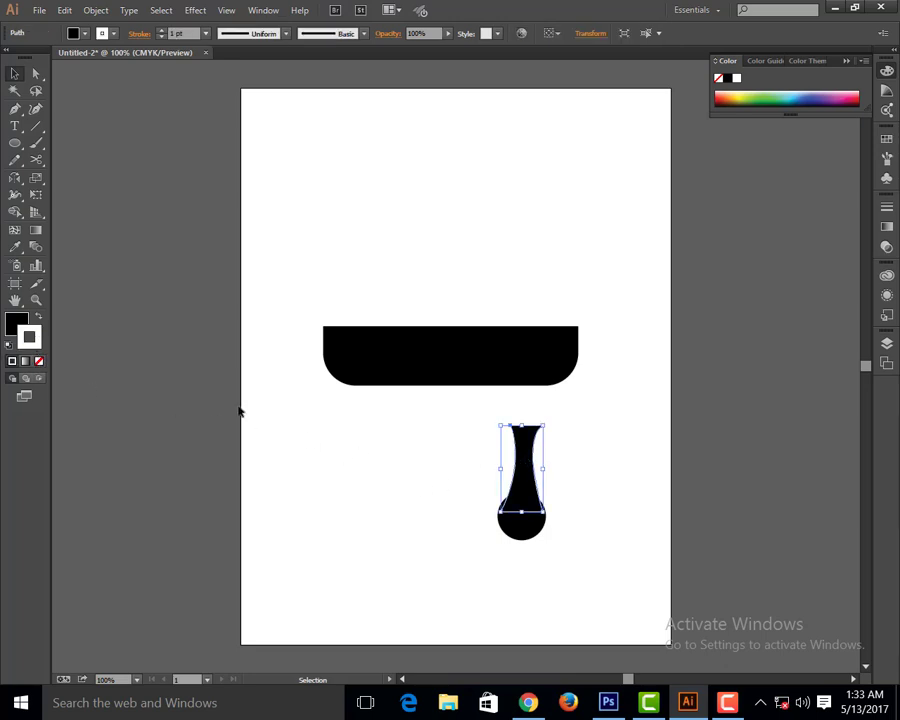
{"action": "left_click", "coordinate": [39, 361]}
{"action": "left_click", "coordinate": [434, 475]}
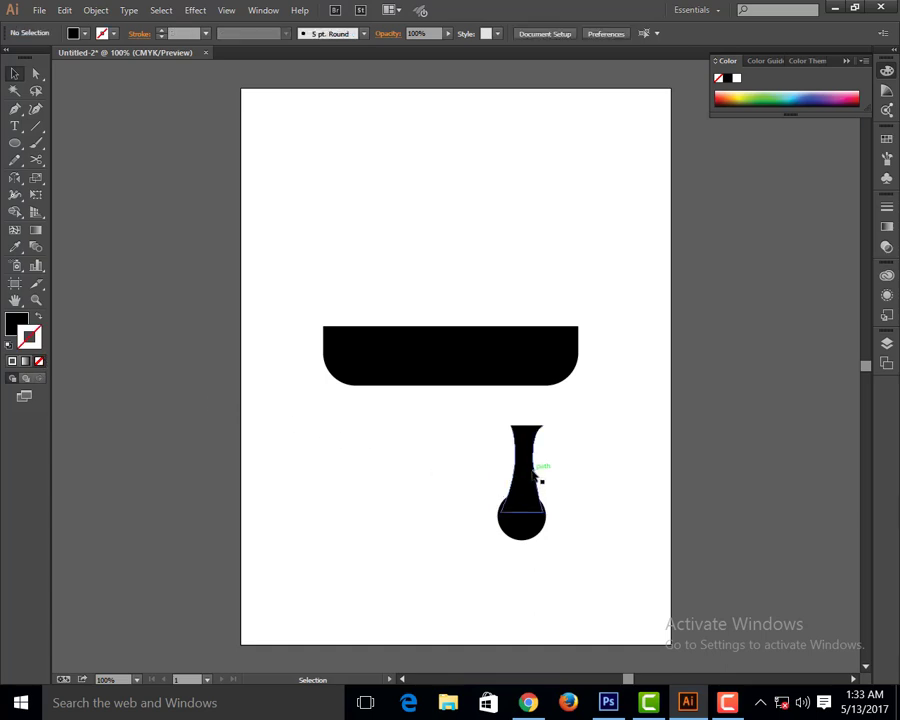
{"action": "left_click", "coordinate": [532, 475]}
{"action": "left_click", "coordinate": [437, 489]}
{"action": "left_click_drag", "start_coordinate": [438, 489], "coordinate": [598, 544]}
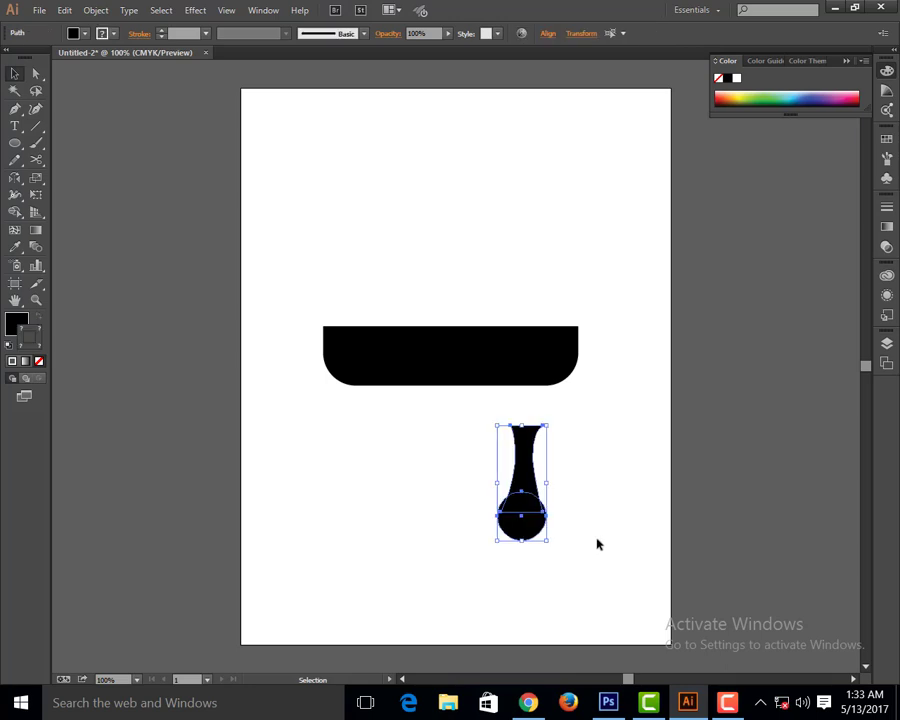
{"action": "left_click", "coordinate": [446, 472]}
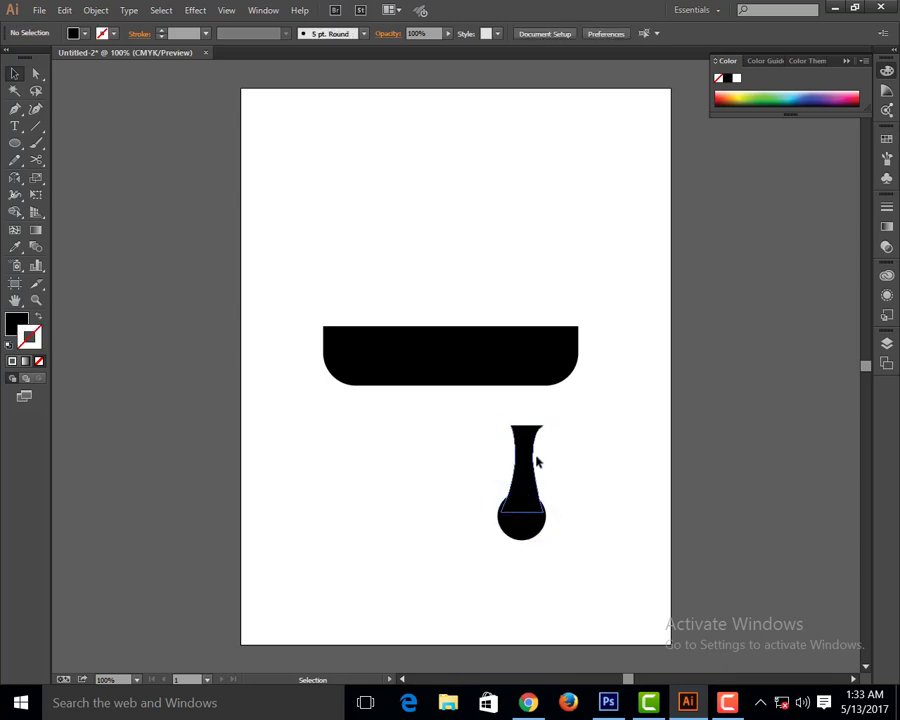
{"action": "left_click", "coordinate": [537, 455]}
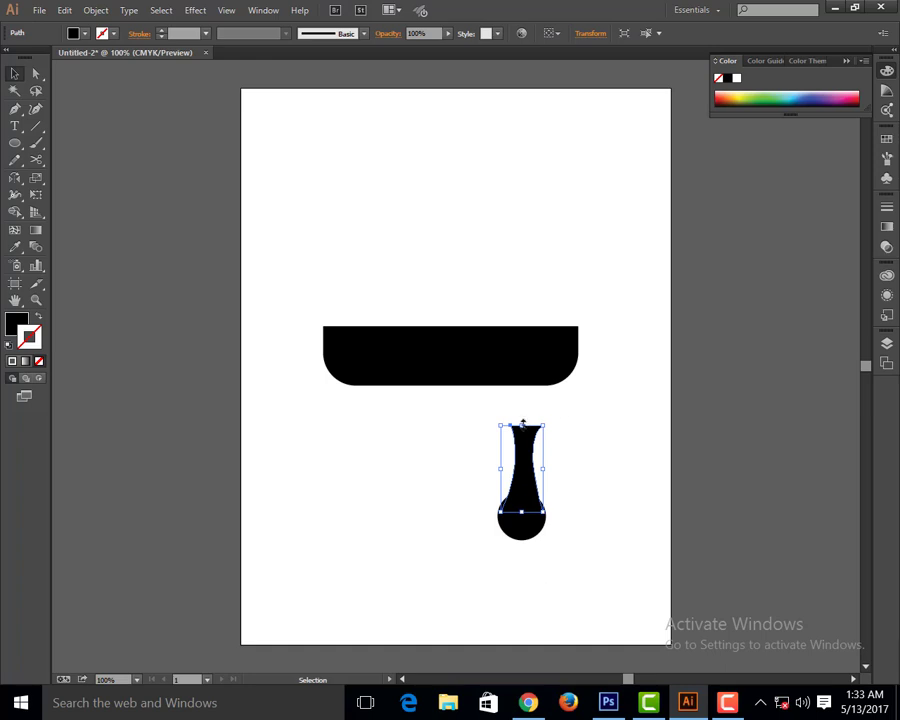
{"action": "left_click_drag", "start_coordinate": [521, 425], "coordinate": [521, 468]}
Drag the bulb-and-stem piece up so it hangs centred under the rounded black bar.
{"action": "left_click", "coordinate": [482, 454]}
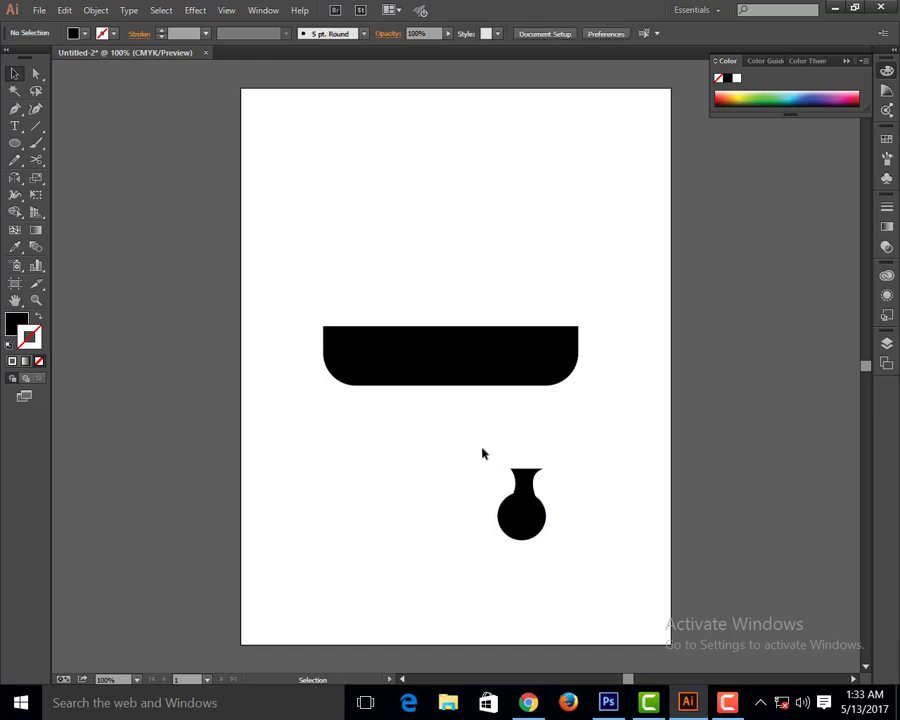
{"action": "left_click", "coordinate": [527, 485]}
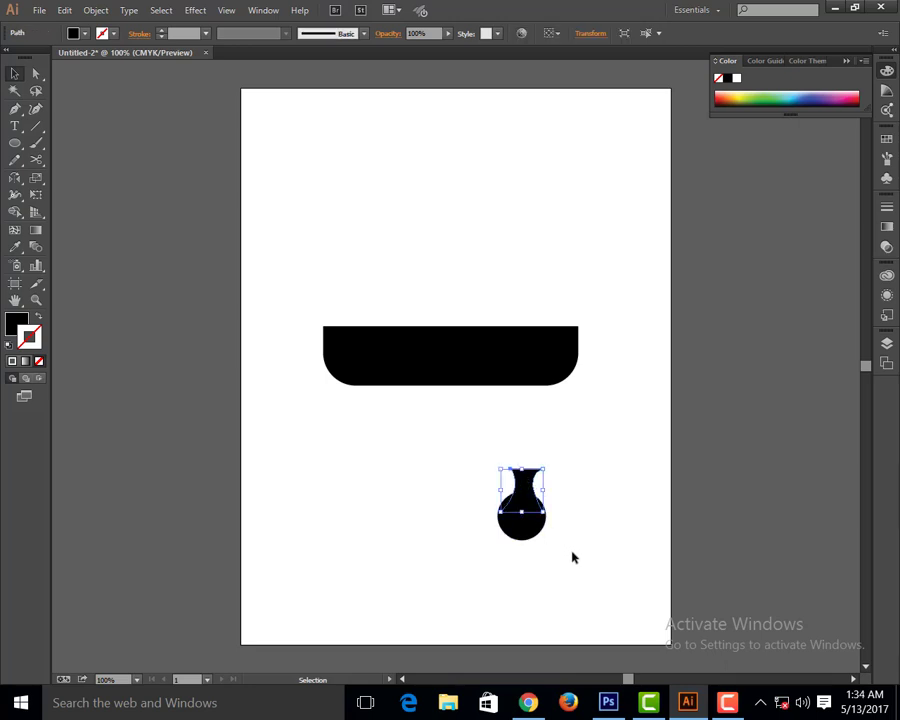
{"action": "left_click", "coordinate": [462, 497]}
{"action": "mouse_move", "coordinate": [462, 497]}
{"action": "left_mouse_down"}
{"action": "mouse_move", "coordinate": [569, 527]}
{"action": "mouse_move", "coordinate": [445, 424]}
{"action": "left_mouse_up"}
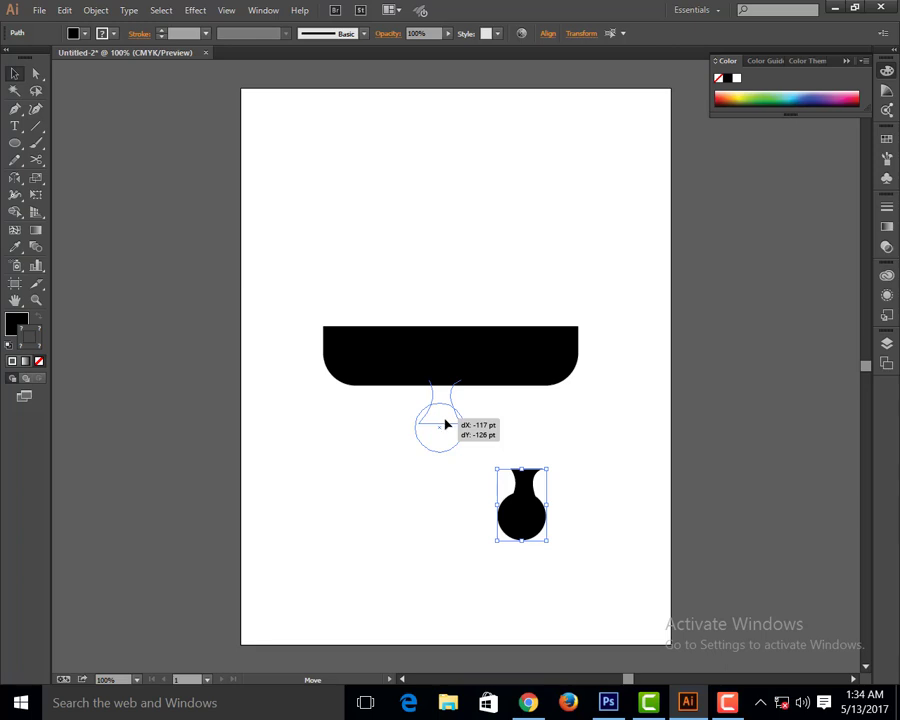
{"action": "left_click_drag", "start_coordinate": [445, 424], "coordinate": [445, 424]}
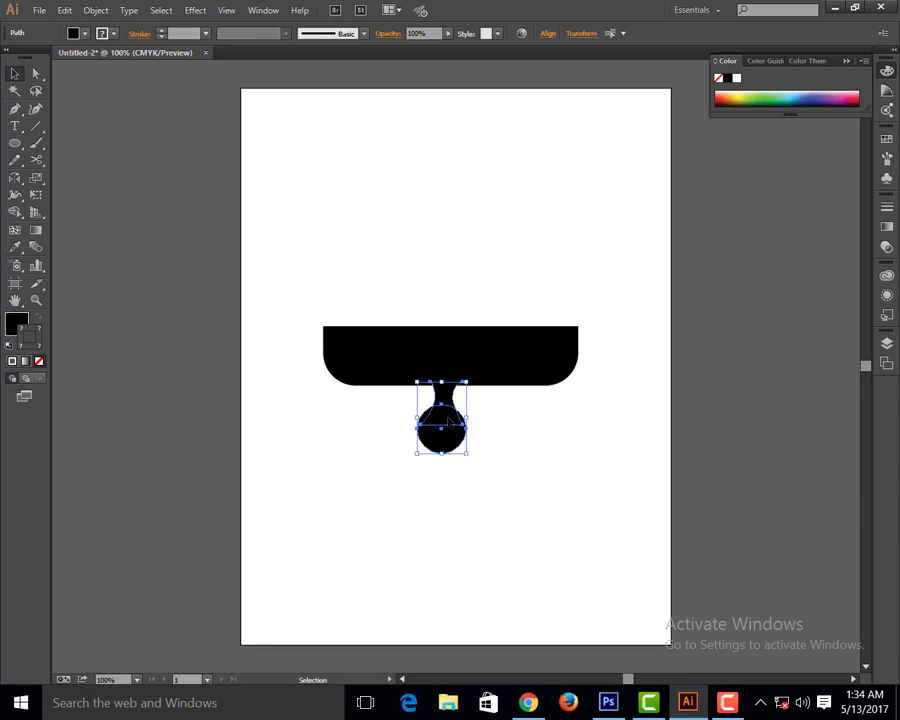
{"action": "left_click", "coordinate": [422, 510]}
{"action": "mouse_move", "coordinate": [378, 437]}
{"action": "left_mouse_down"}
{"action": "mouse_move", "coordinate": [467, 411]}
{"action": "mouse_move", "coordinate": [479, 419]}
{"action": "mouse_move", "coordinate": [451, 421]}
{"action": "left_mouse_up"}
Shift the stem and bulb together slightly to centre them beneath the bar.
{"action": "left_click", "coordinate": [460, 493]}
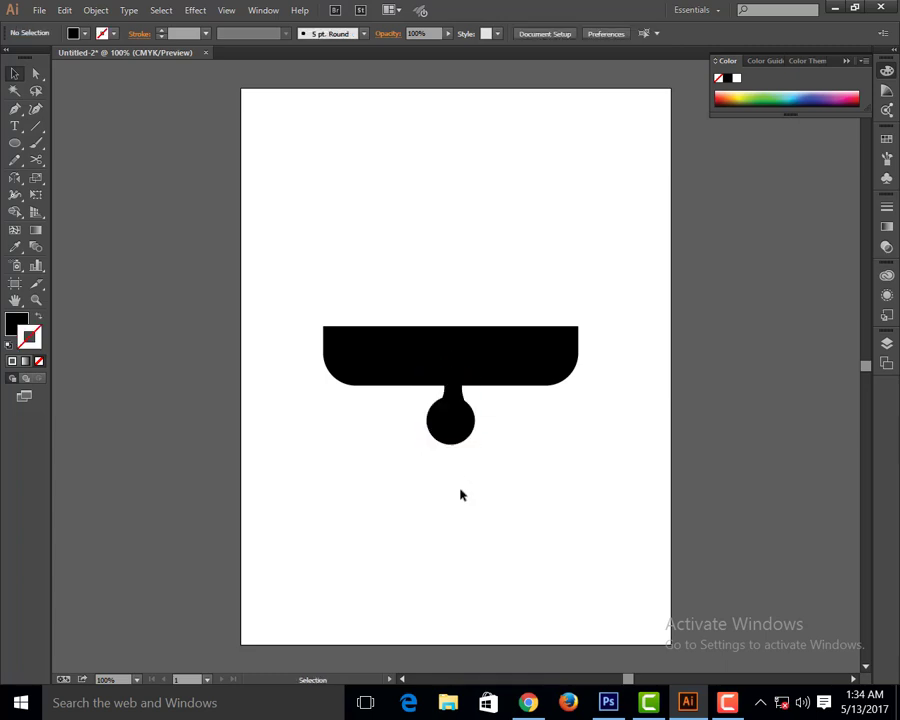
{"action": "left_click", "coordinate": [450, 421]}
{"action": "left_click_drag", "start_coordinate": [377, 419], "coordinate": [500, 399]}
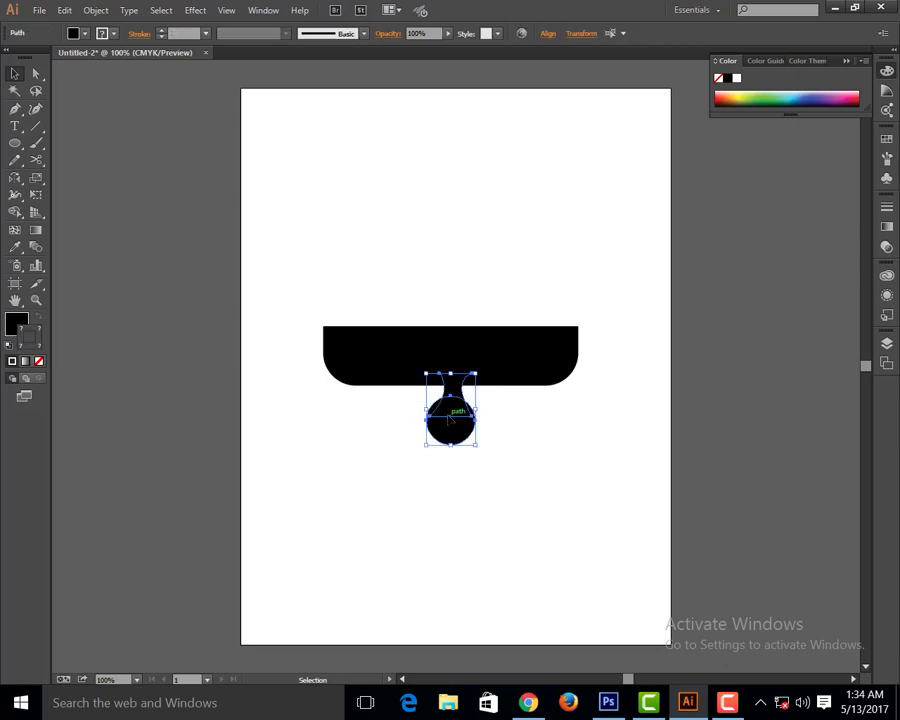
{"action": "mouse_move", "coordinate": [450, 421]}
{"action": "left_mouse_down"}
{"action": "mouse_move", "coordinate": [440, 428]}
{"action": "mouse_move", "coordinate": [450, 431]}
{"action": "left_mouse_up"}
{"action": "left_click", "coordinate": [463, 512]}
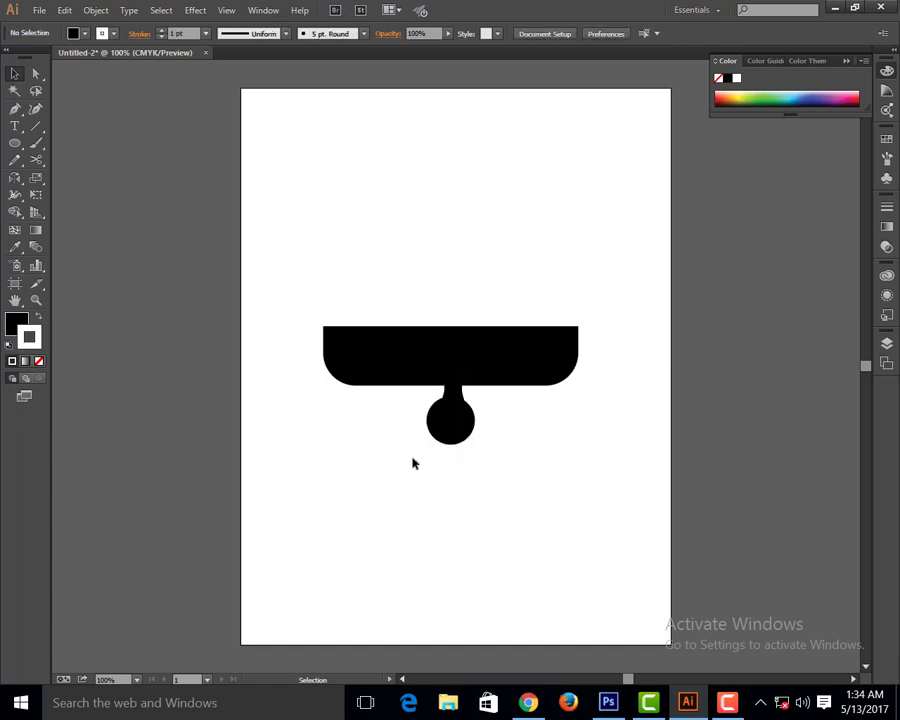
{"action": "mouse_move", "coordinate": [409, 458]}
{"action": "left_mouse_down"}
{"action": "mouse_move", "coordinate": [501, 411]}
{"action": "mouse_move", "coordinate": [501, 396]}
{"action": "mouse_move", "coordinate": [458, 374]}
{"action": "left_mouse_up"}
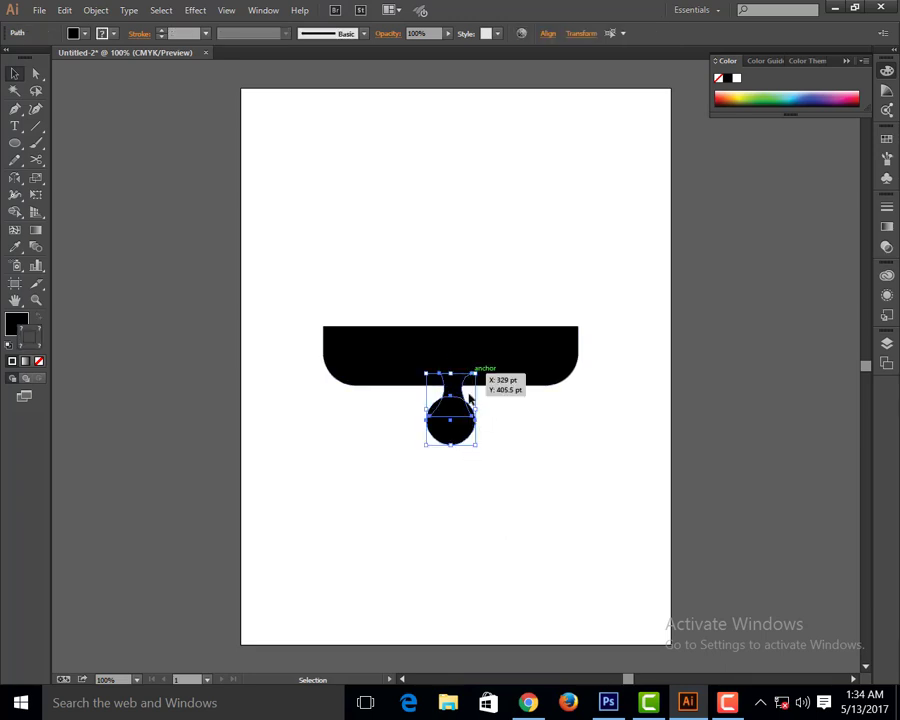
Reshape the stem's neck where it meets the bar and shrink the round knob slightly.
{"action": "left_click", "coordinate": [463, 396], "text": "shift"}
{"action": "left_click", "coordinate": [467, 400]}
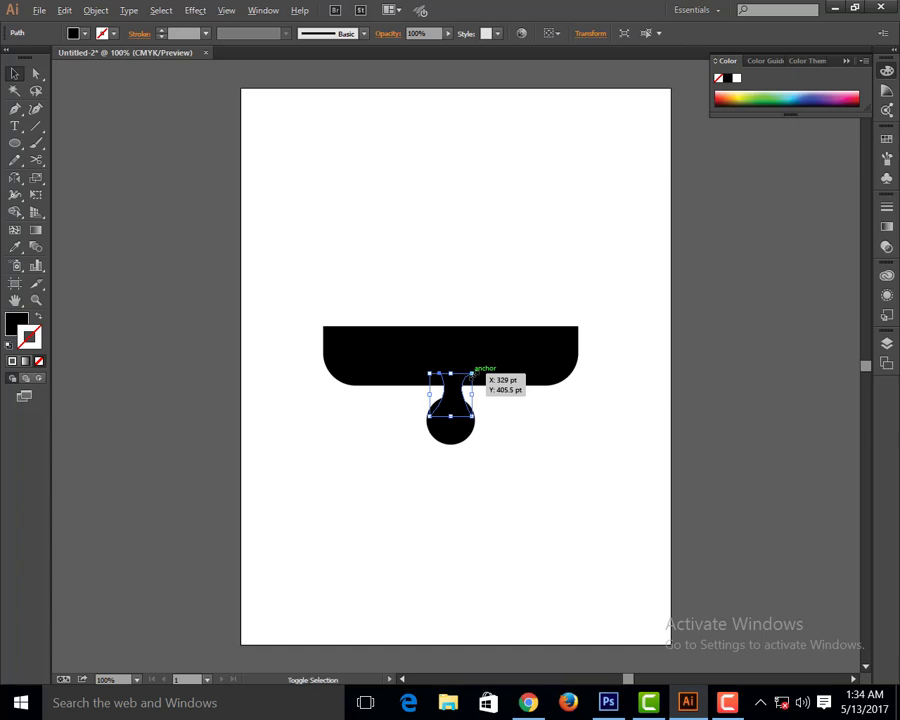
{"action": "left_click", "coordinate": [472, 373], "text": "shift"}
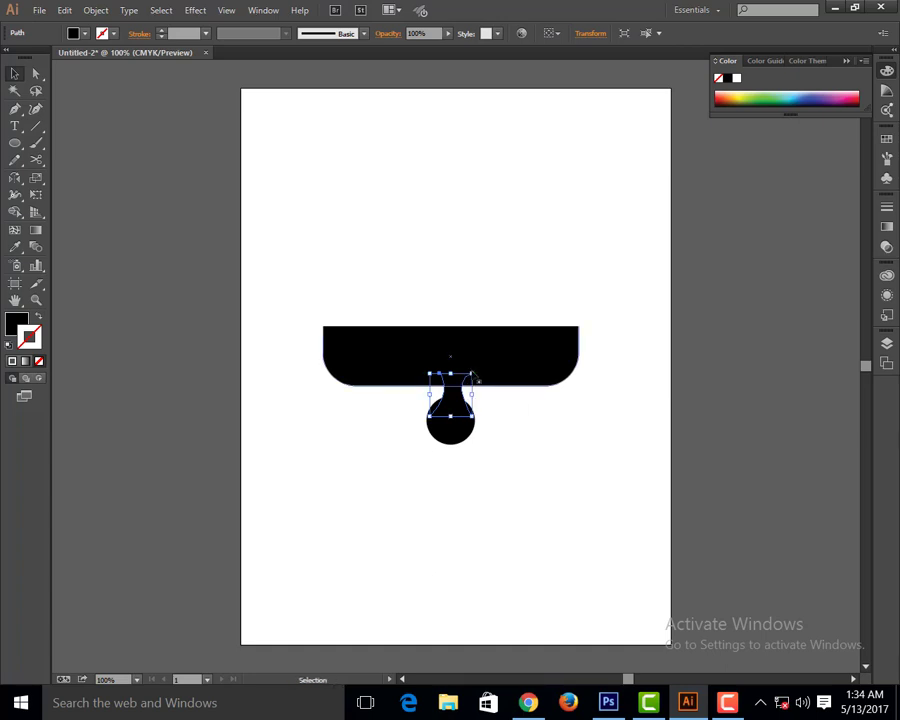
{"action": "left_click_drag", "start_coordinate": [478, 380], "coordinate": [472, 388]}
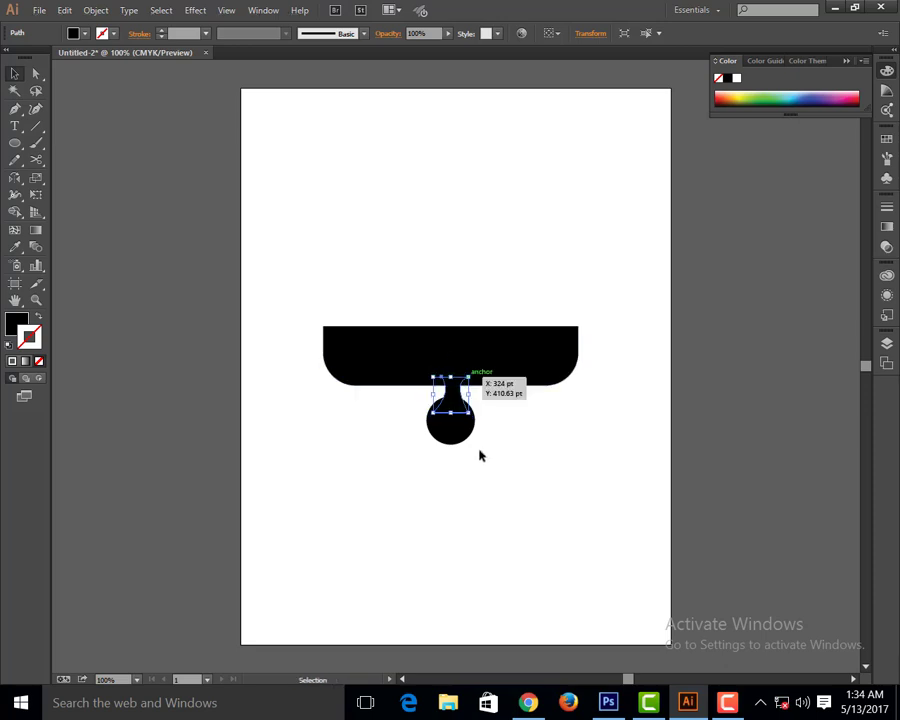
{"action": "left_click", "coordinate": [484, 482]}
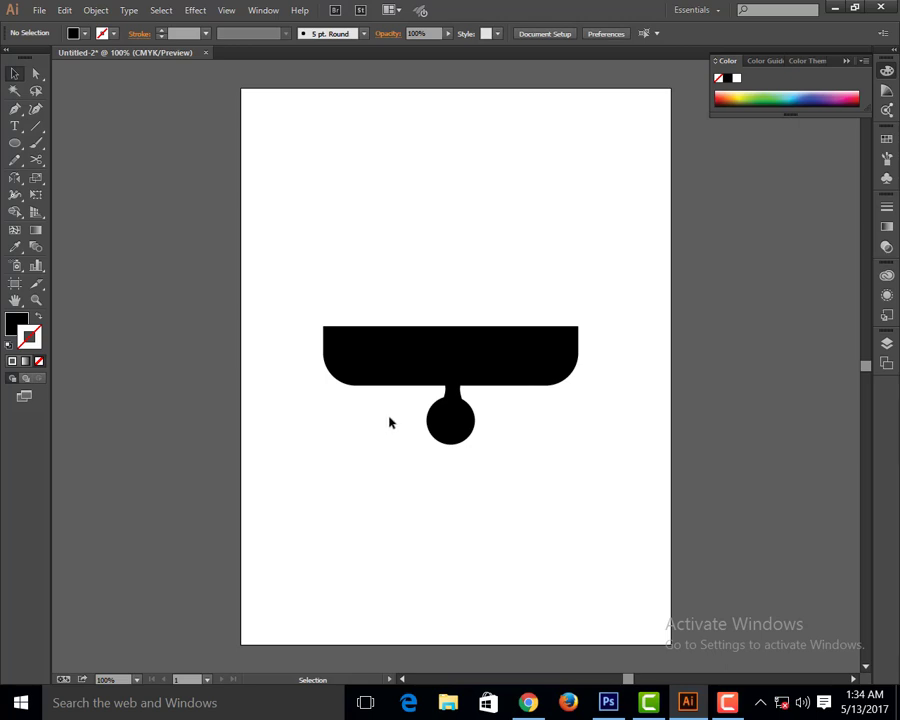
{"action": "left_click", "coordinate": [444, 428]}
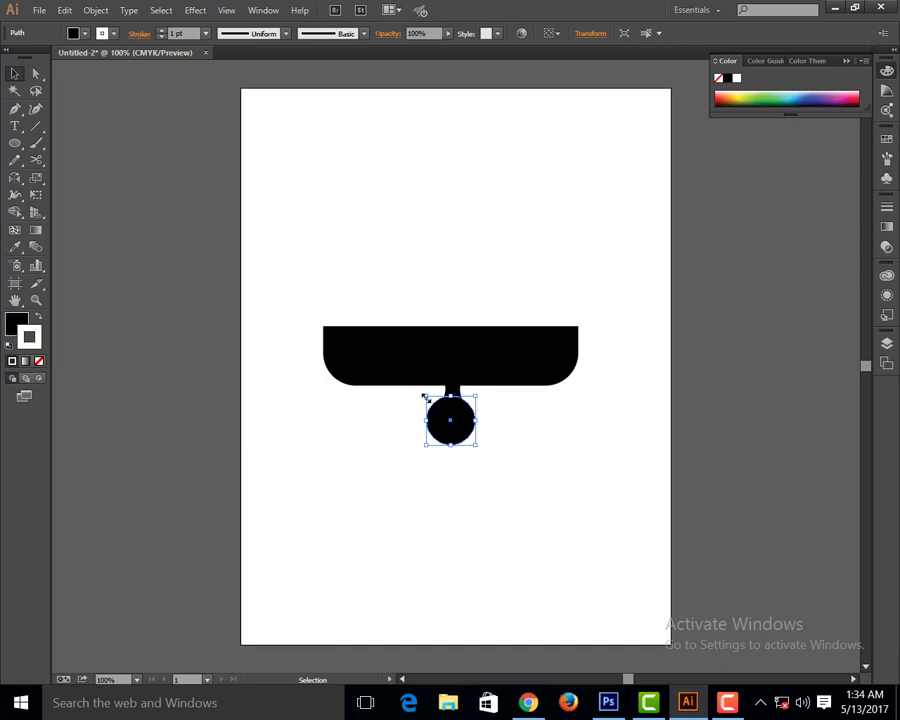
{"action": "left_click_drag", "start_coordinate": [424, 396], "coordinate": [426, 397]}
{"action": "left_click", "coordinate": [418, 468]}
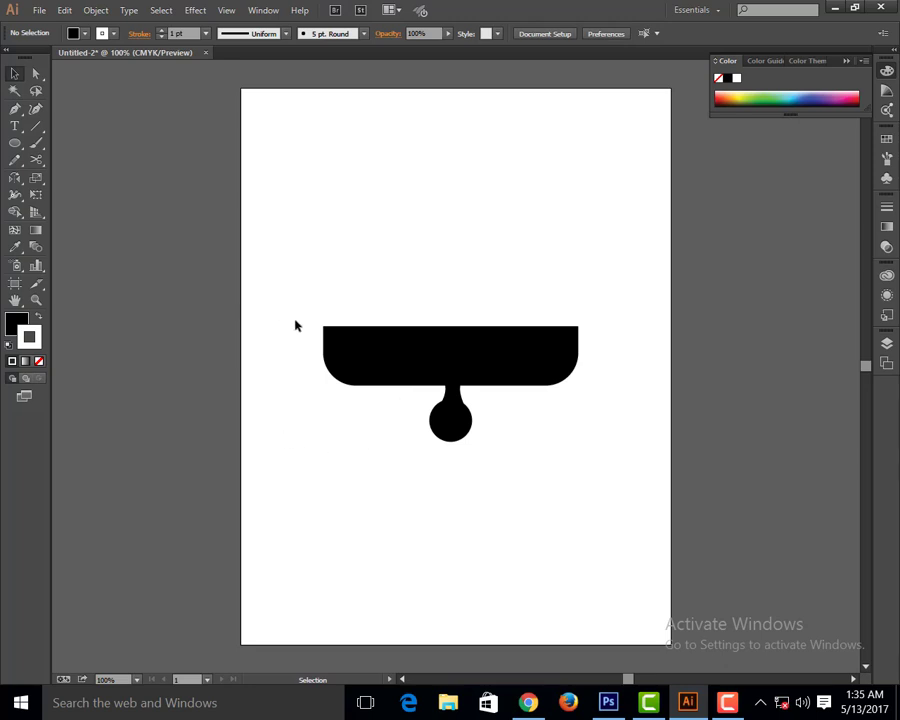
Group all the black artwork and move the group to the lower left of the page.
{"action": "mouse_move", "coordinate": [290, 305]}
{"action": "left_mouse_down"}
{"action": "mouse_move", "coordinate": [640, 496]}
{"action": "mouse_move", "coordinate": [627, 488]}
{"action": "left_mouse_up"}
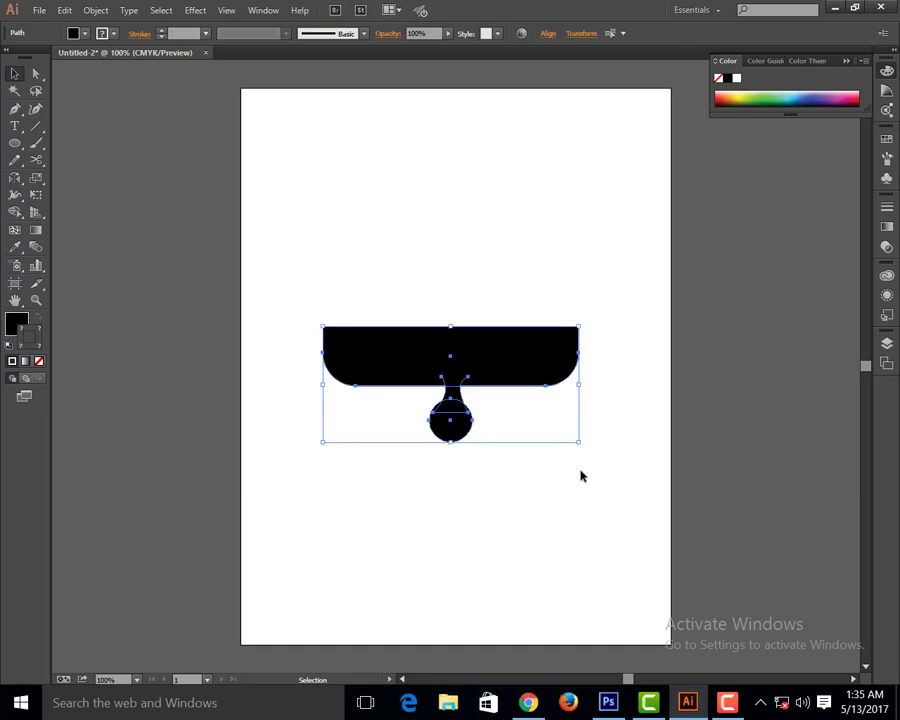
{"action": "right_click", "coordinate": [492, 349]}
{"action": "left_click", "coordinate": [530, 417]}
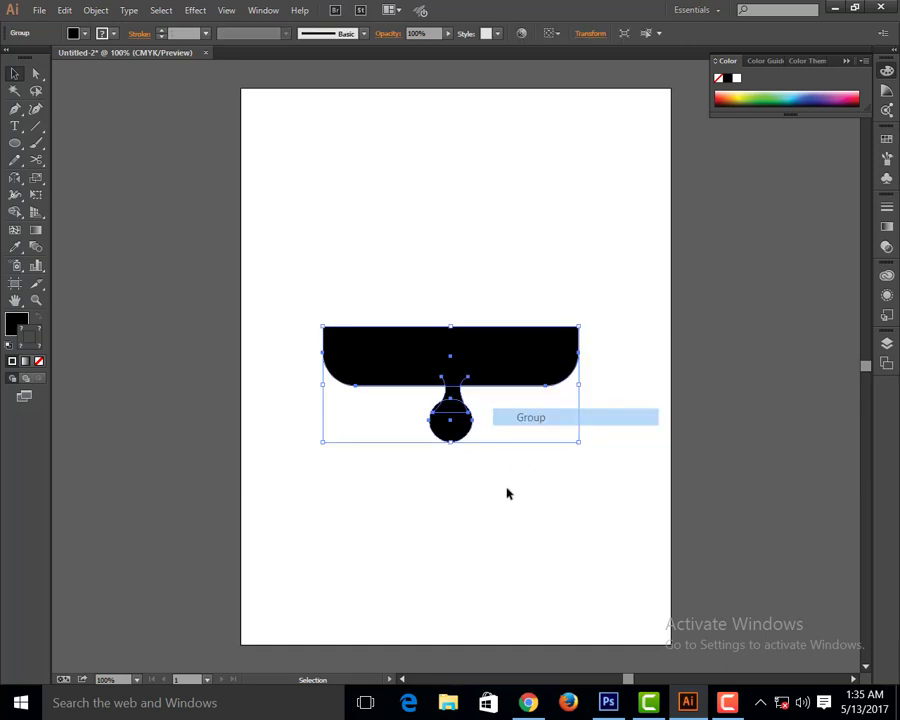
{"action": "left_click", "coordinate": [502, 520]}
{"action": "mouse_move", "coordinate": [485, 372]}
{"action": "left_mouse_down"}
{"action": "mouse_move", "coordinate": [413, 540]}
{"action": "mouse_move", "coordinate": [414, 531]}
{"action": "left_mouse_up"}
{"action": "left_click", "coordinate": [410, 380]}
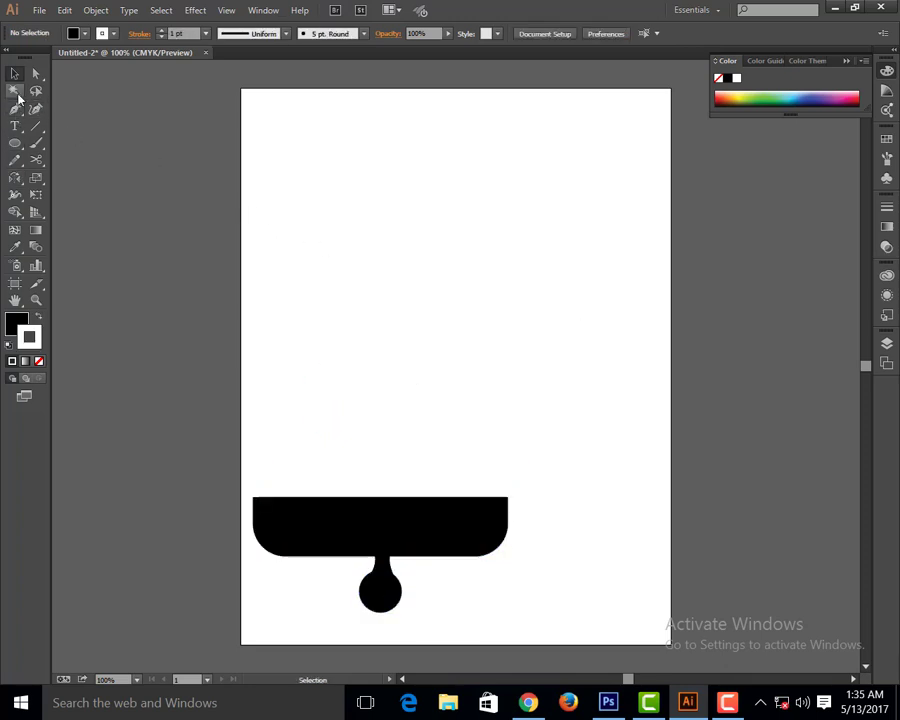
Draw a tall, narrow black rectangle in the upper-left area of the page.
{"action": "left_click_drag", "start_coordinate": [15, 143], "coordinate": [67, 146]}
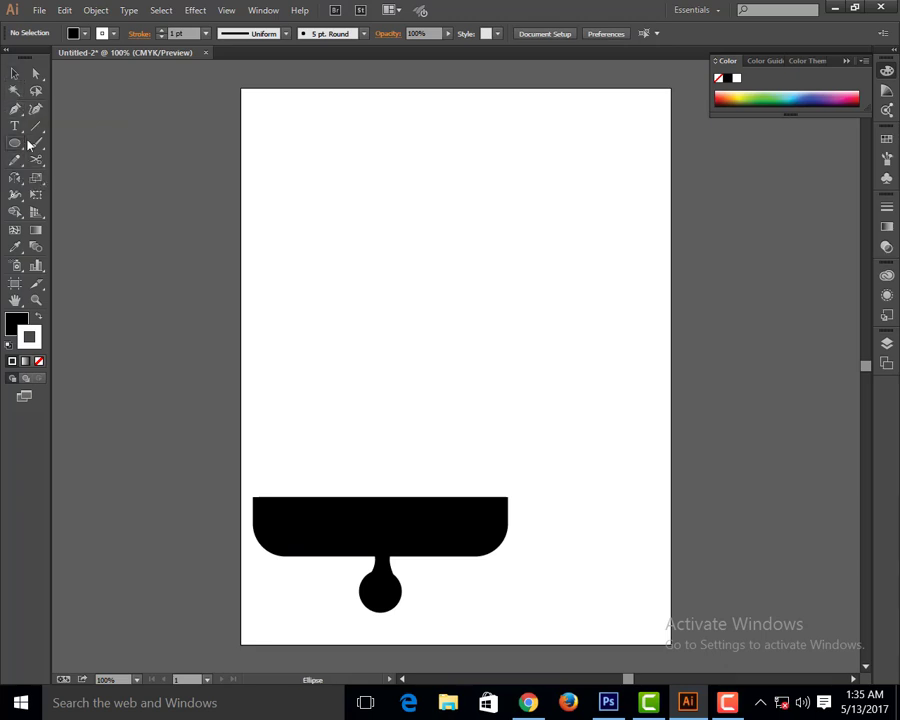
{"action": "left_click", "coordinate": [67, 146]}
{"action": "left_click_drag", "start_coordinate": [322, 174], "coordinate": [346, 283]}
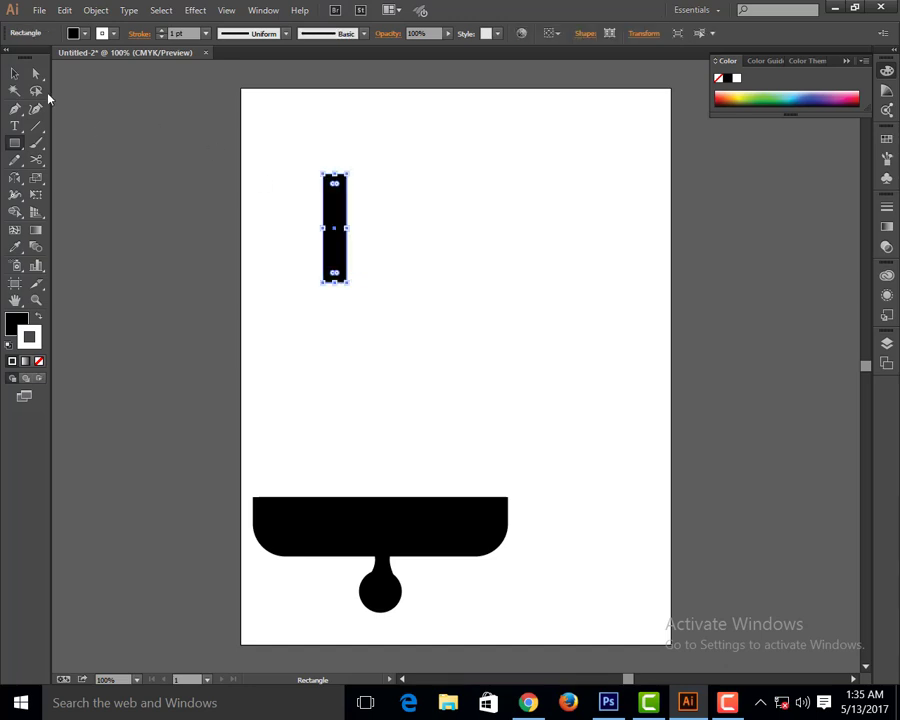
{"action": "left_click", "coordinate": [13, 76]}
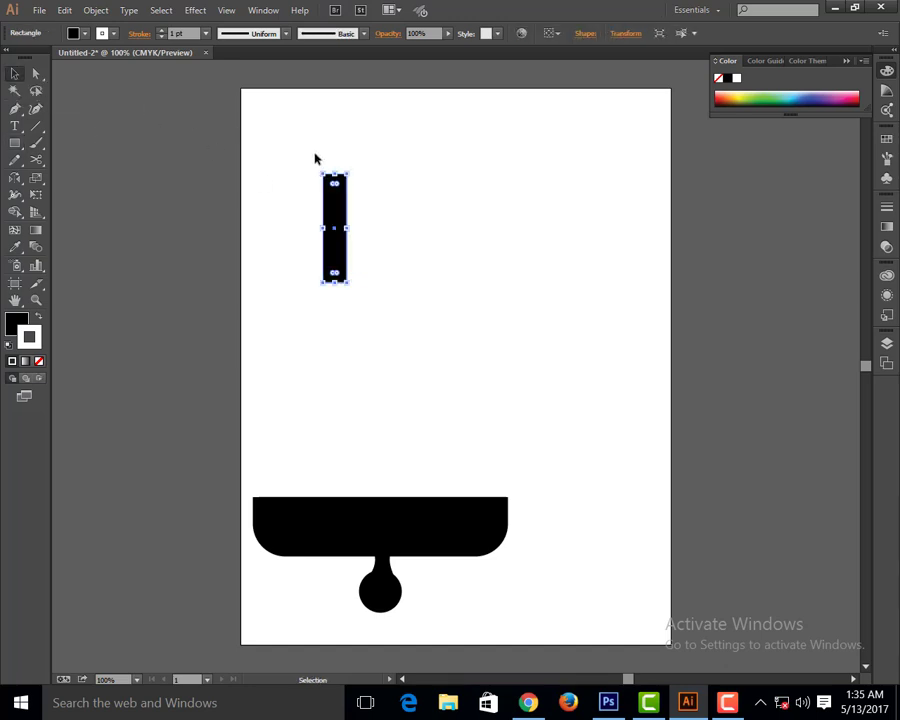
{"action": "left_click", "coordinate": [314, 158]}
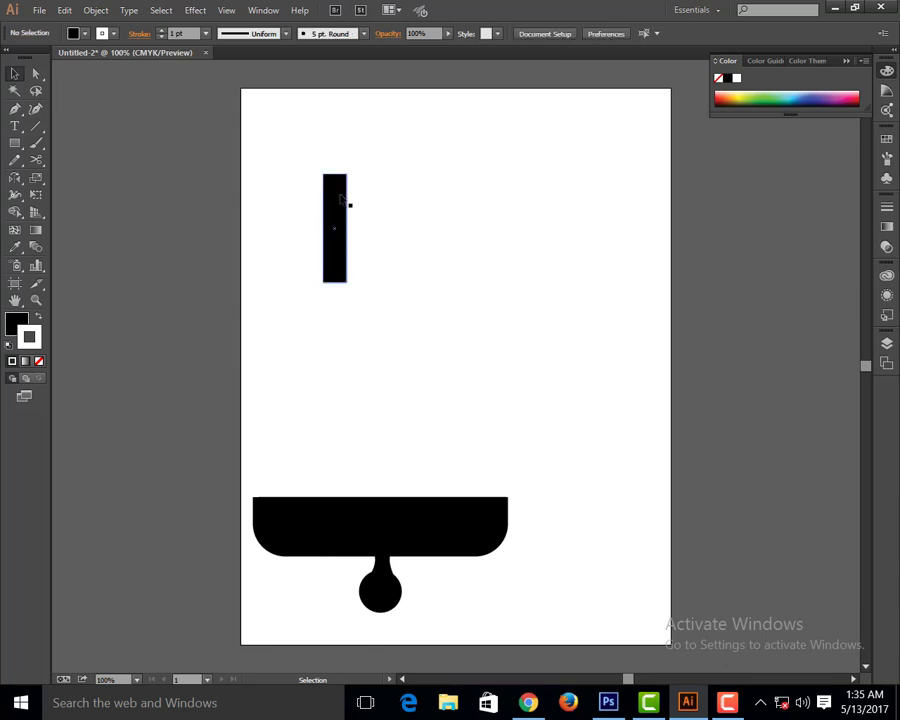
Duplicate the rectangle to its right and give the copy a bright red fill with no stroke.
{"action": "left_click_drag", "start_coordinate": [340, 199], "coordinate": [366, 200]}
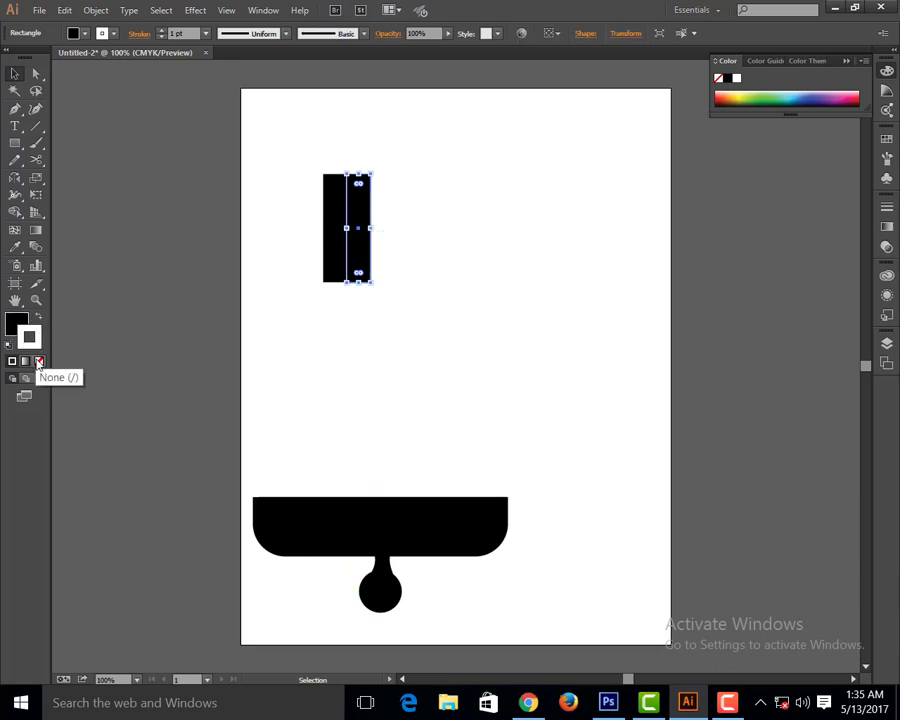
{"action": "left_click", "coordinate": [39, 362]}
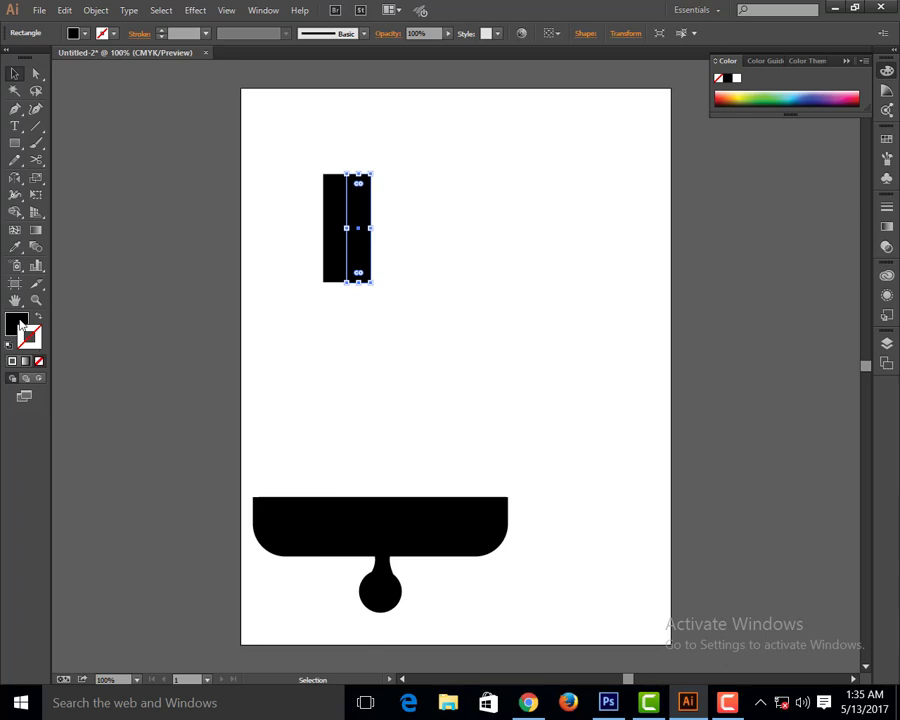
{"action": "left_click", "coordinate": [18, 323]}
{"action": "double_click", "coordinate": [18, 323]}
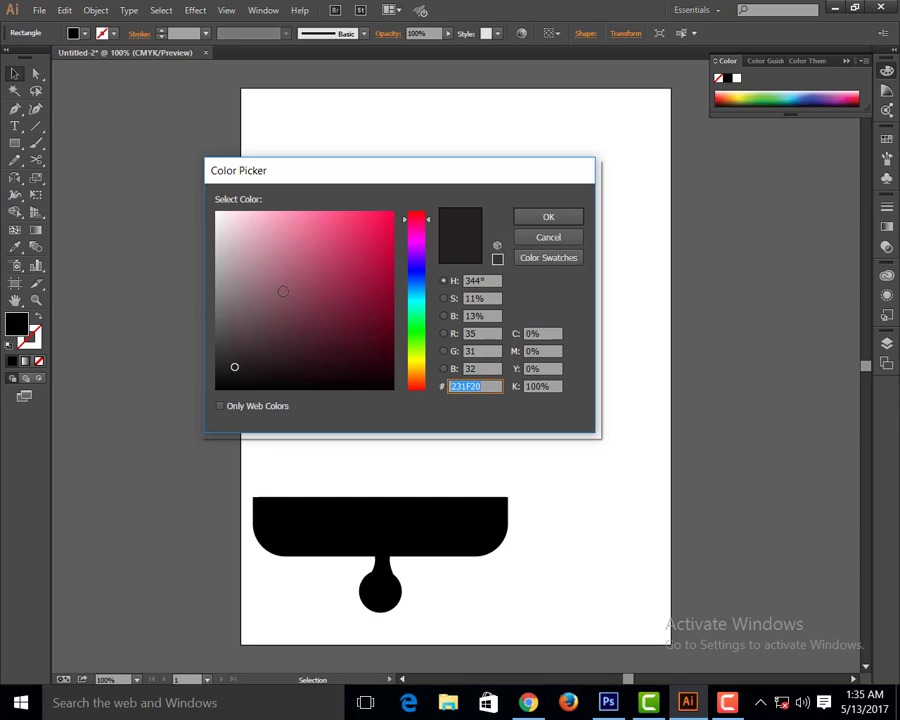
{"action": "left_click_drag", "start_coordinate": [412, 215], "coordinate": [406, 394]}
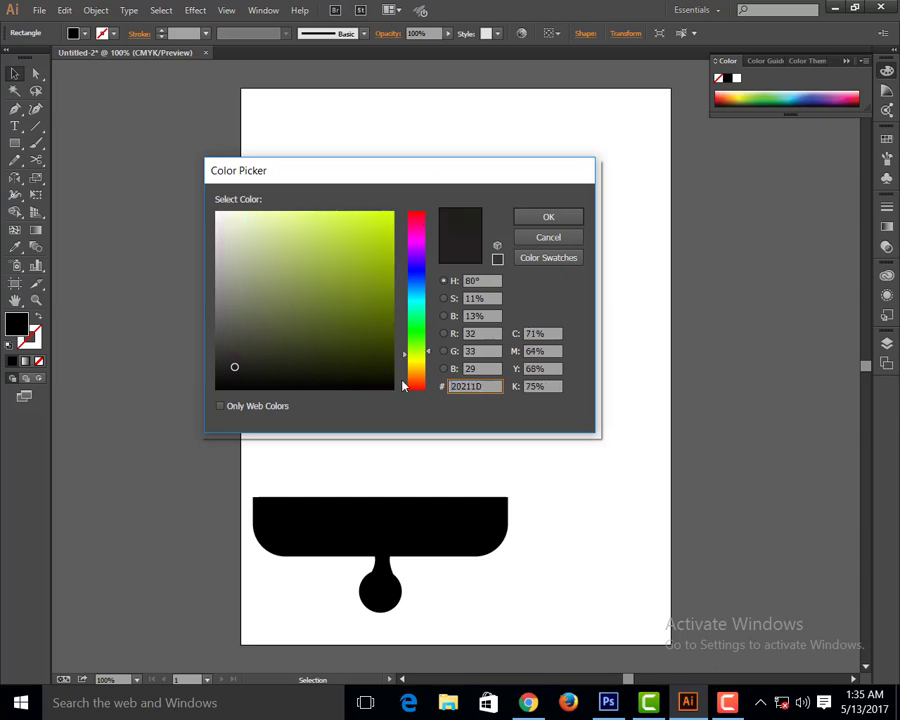
{"action": "left_click", "coordinate": [347, 225]}
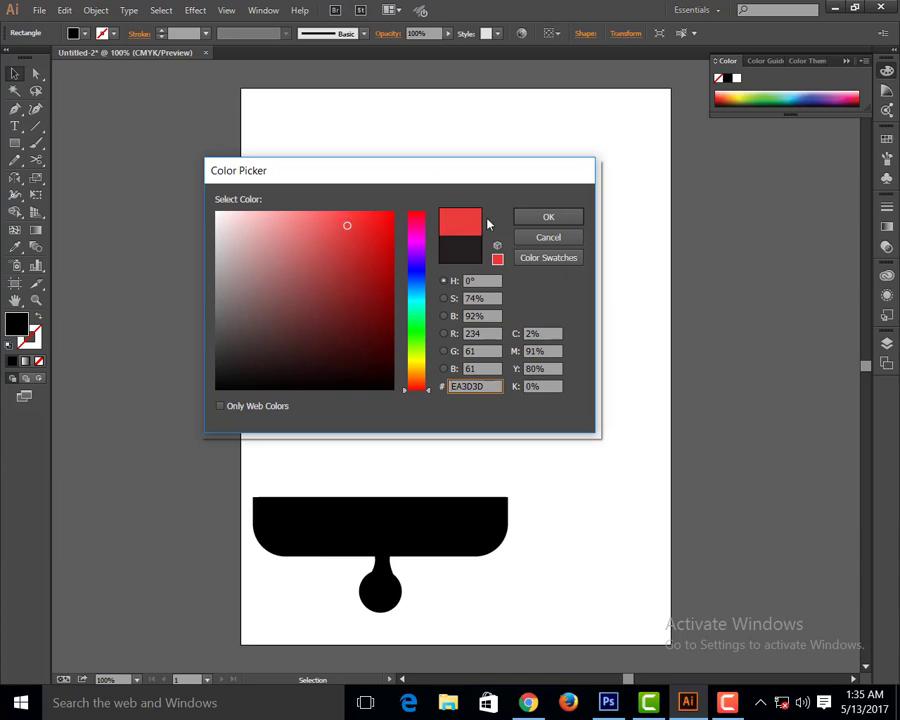
{"action": "left_click", "coordinate": [552, 217]}
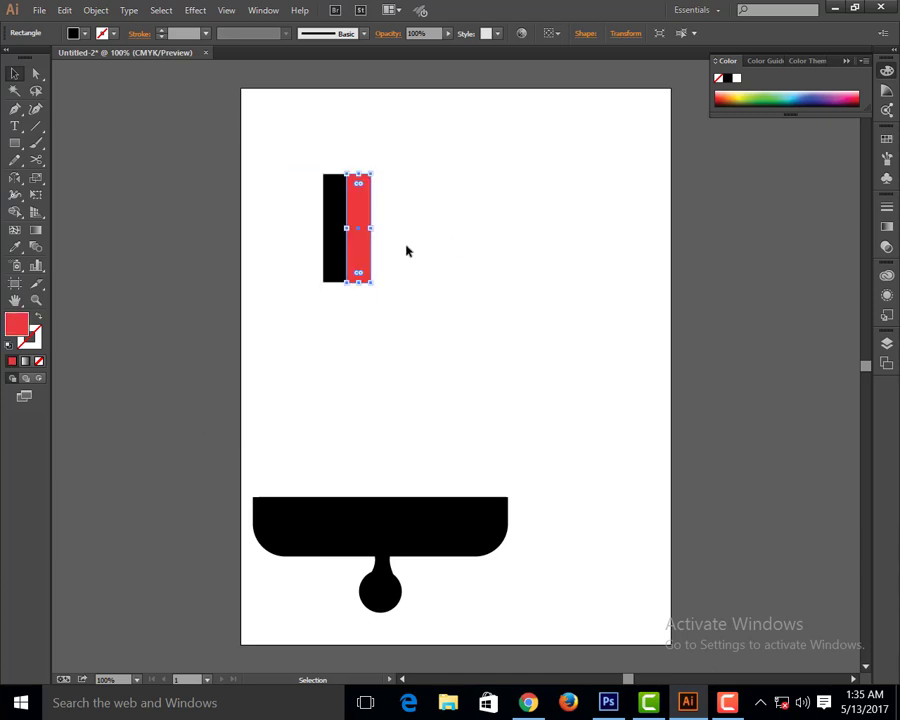
Remove the original rectangle's stroke and fill it bright yellow.
{"action": "left_click", "coordinate": [338, 226]}
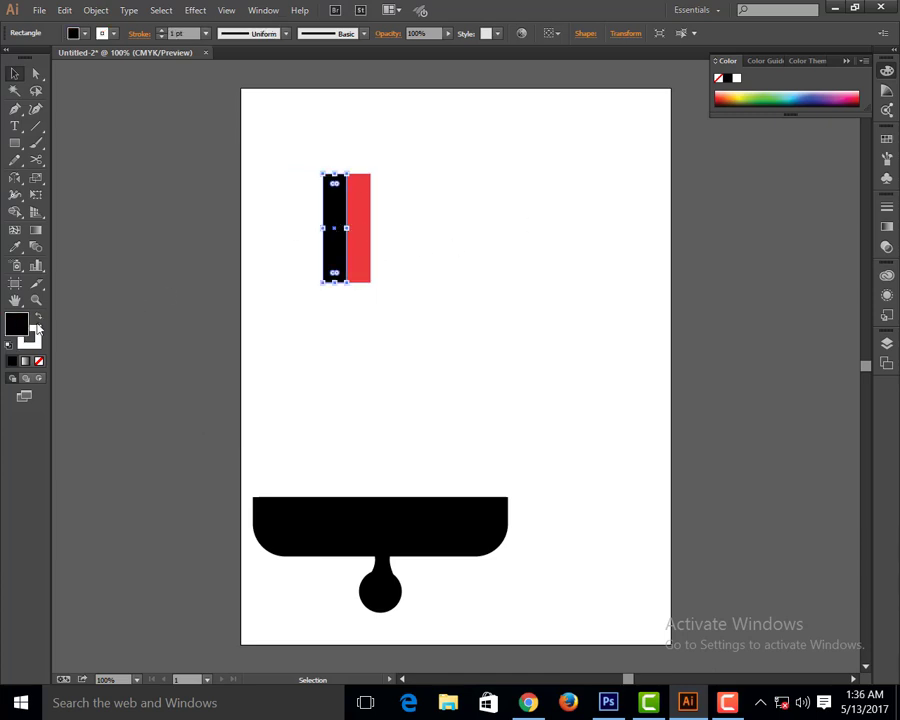
{"action": "left_click", "coordinate": [36, 339]}
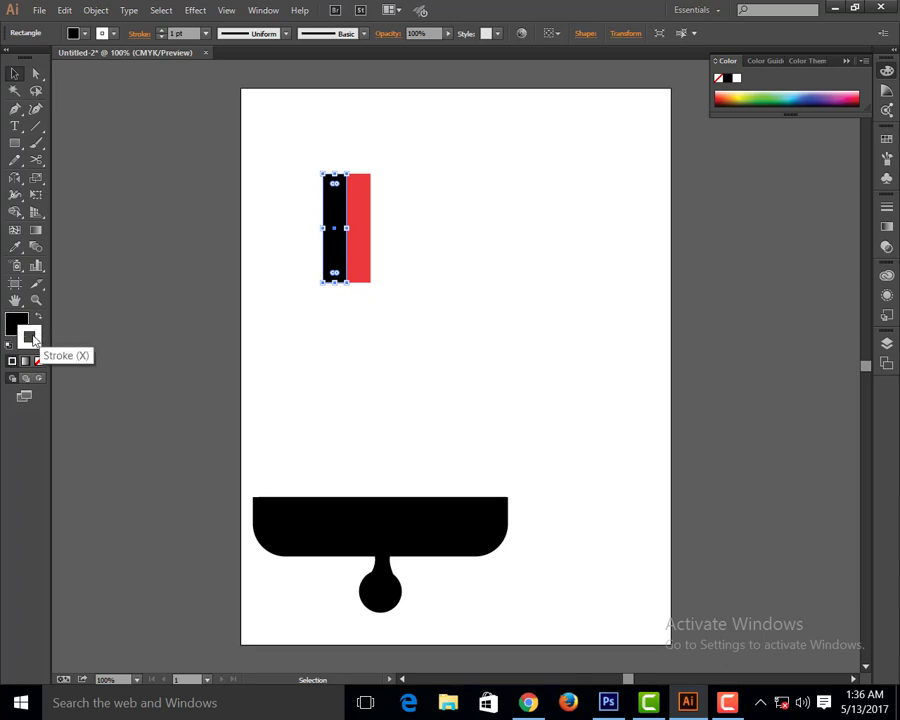
{"action": "left_click", "coordinate": [38, 361]}
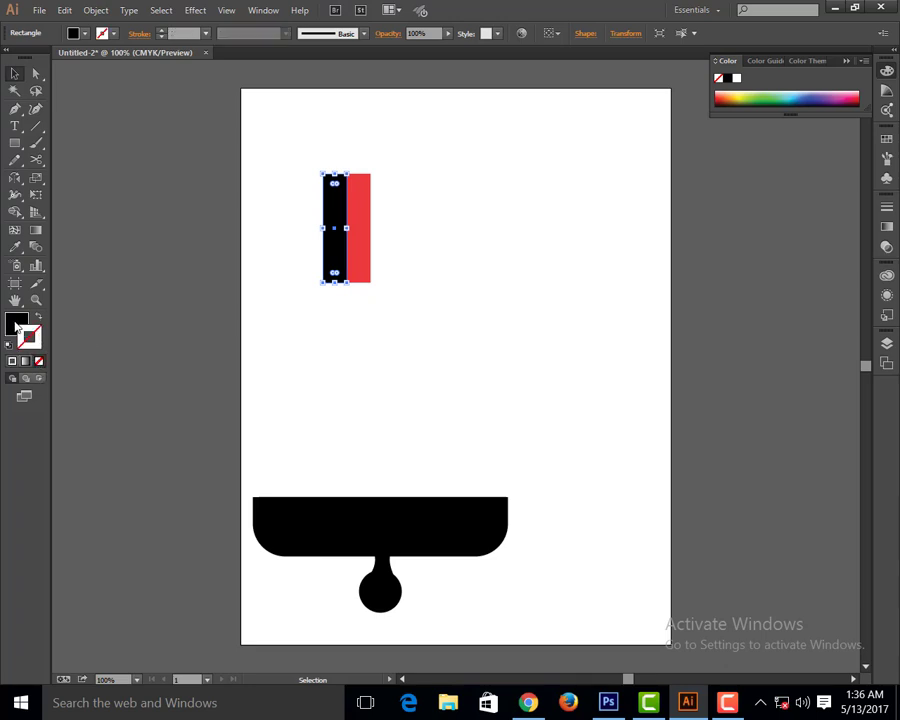
{"action": "double_click", "coordinate": [16, 325]}
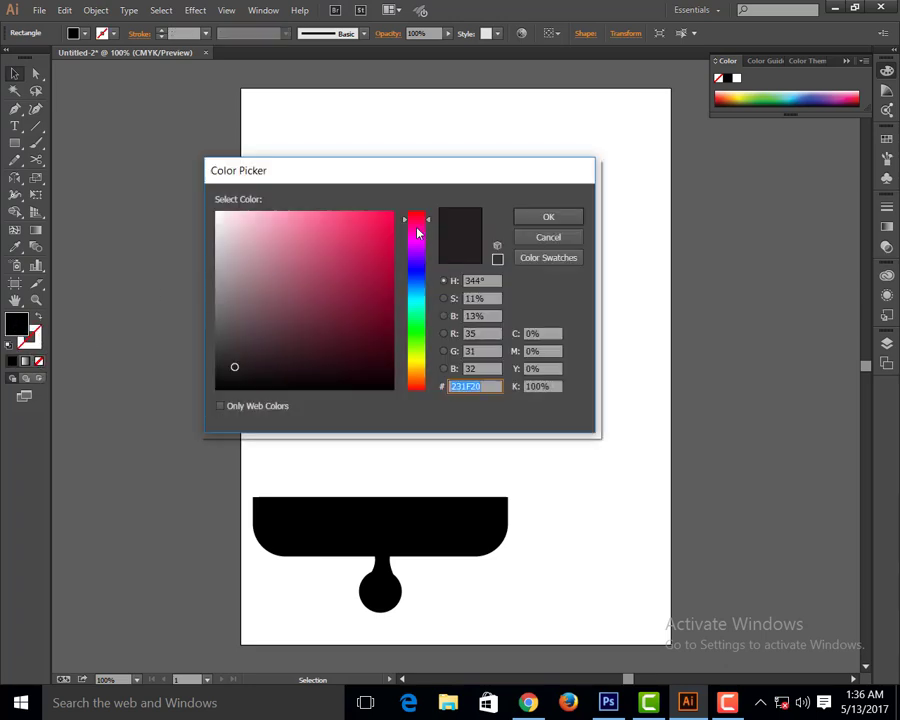
{"action": "left_click_drag", "start_coordinate": [418, 232], "coordinate": [410, 372]}
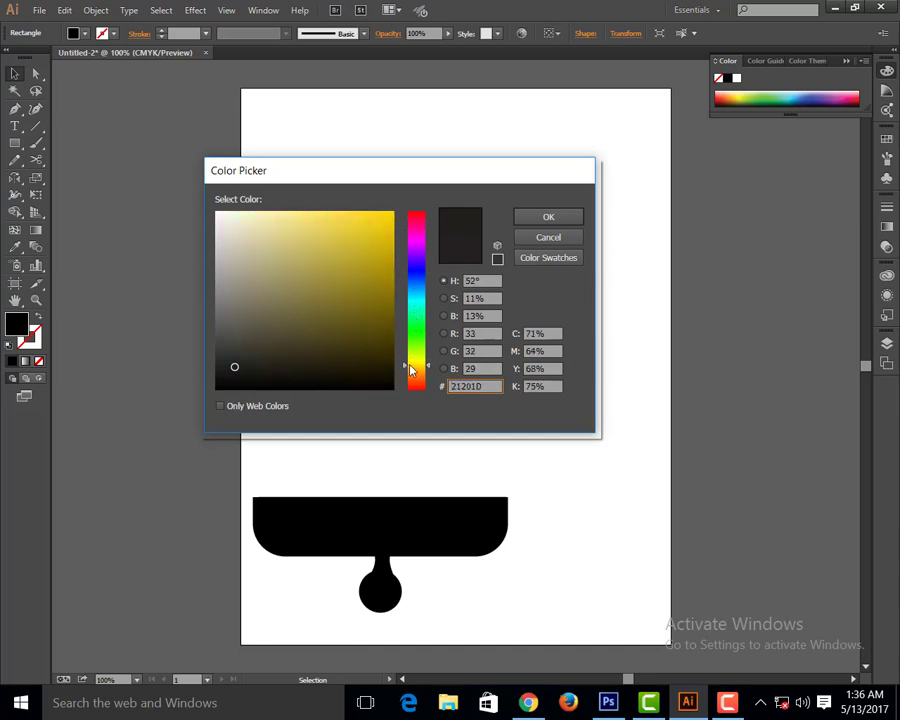
{"action": "left_click", "coordinate": [342, 230]}
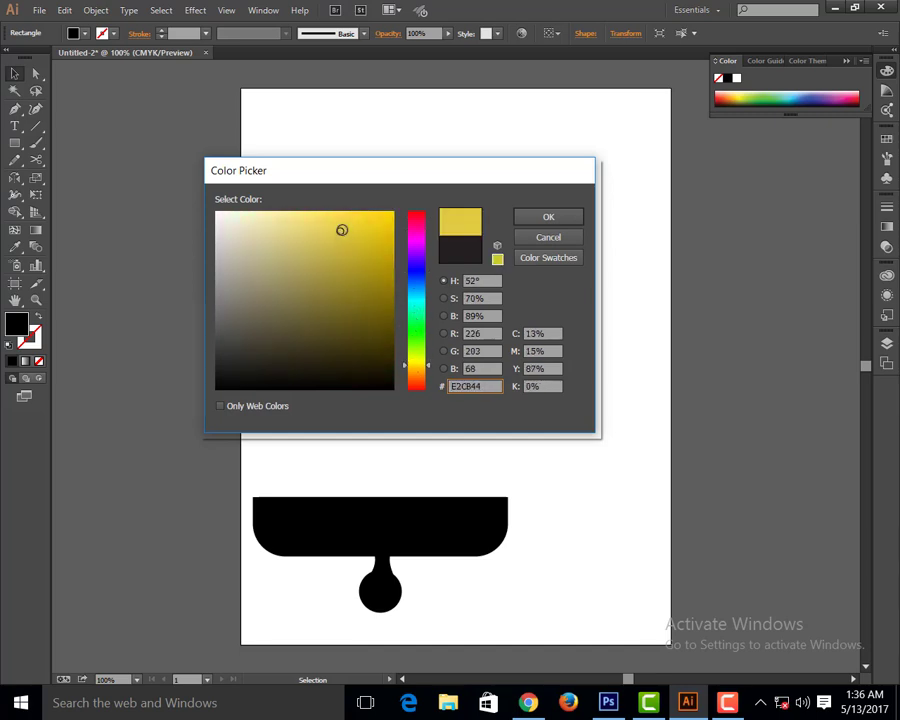
{"action": "left_click", "coordinate": [548, 217]}
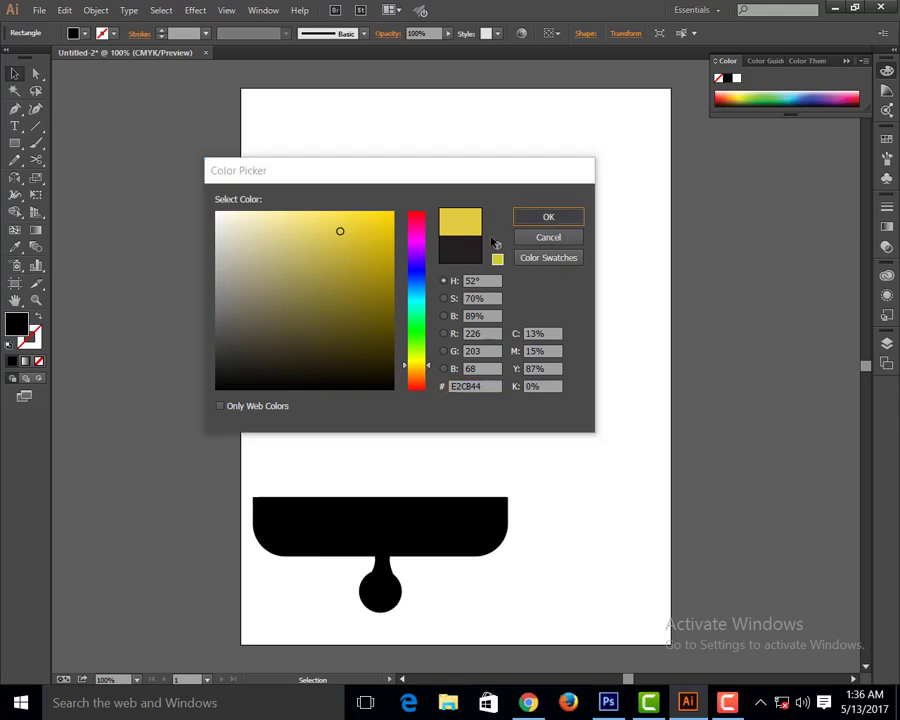
{"action": "left_click", "coordinate": [377, 219]}
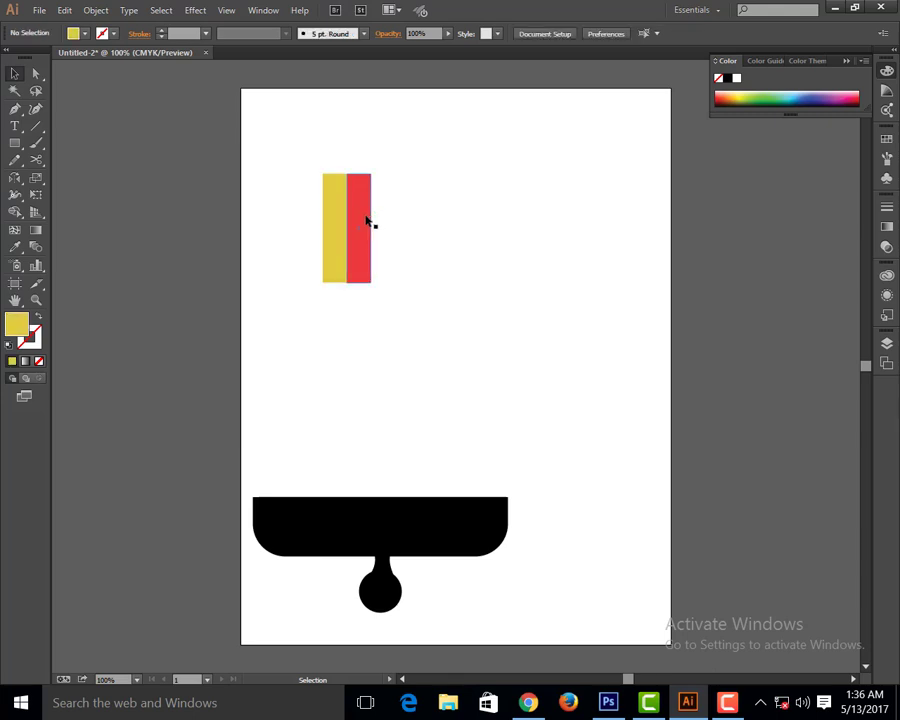
Duplicate the red rectangle to its right and fill the copy a deep purple.
{"action": "left_click_drag", "start_coordinate": [366, 220], "coordinate": [393, 220]}
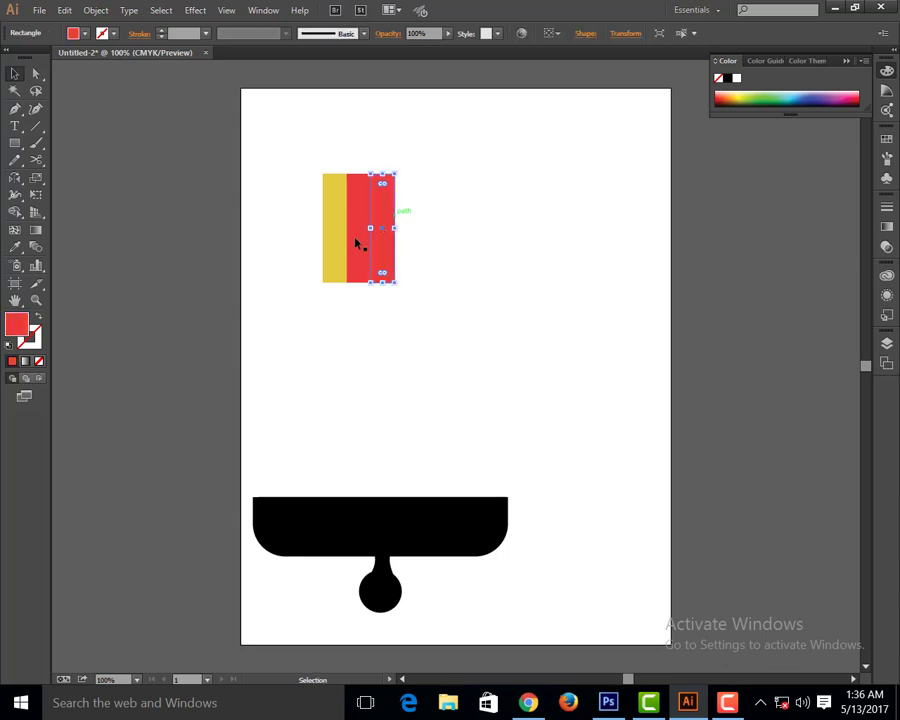
{"action": "double_click", "coordinate": [14, 326]}
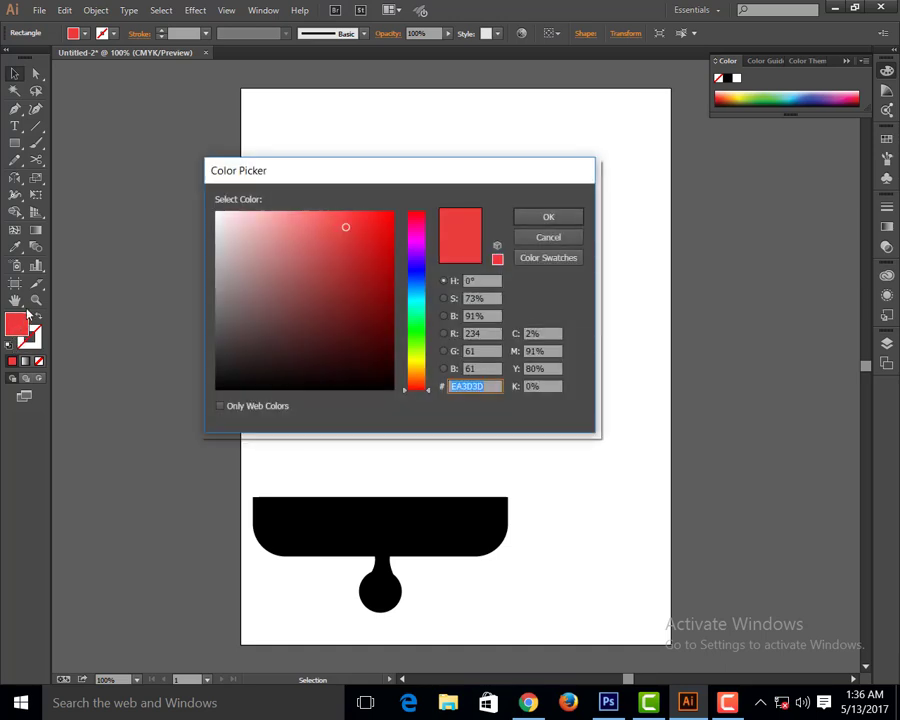
{"action": "mouse_move", "coordinate": [421, 233]}
{"action": "left_mouse_down"}
{"action": "mouse_move", "coordinate": [421, 263]}
{"action": "mouse_move", "coordinate": [423, 253]}
{"action": "left_mouse_up"}
{"action": "mouse_move", "coordinate": [368, 224]}
{"action": "left_mouse_down"}
{"action": "mouse_move", "coordinate": [344, 245]}
{"action": "mouse_move", "coordinate": [337, 273]}
{"action": "left_mouse_up"}
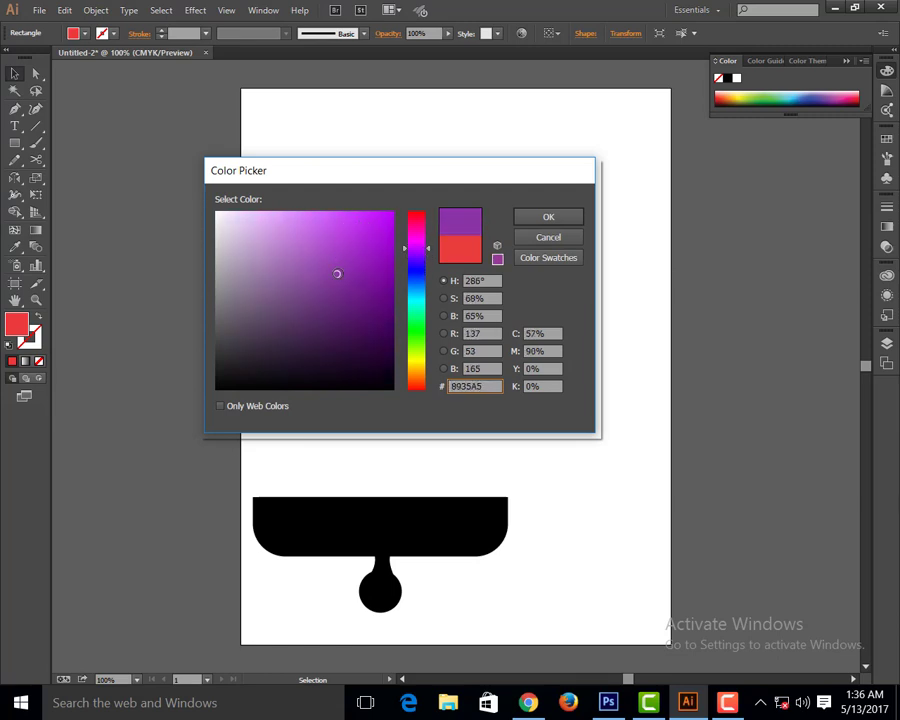
{"action": "left_click", "coordinate": [548, 217]}
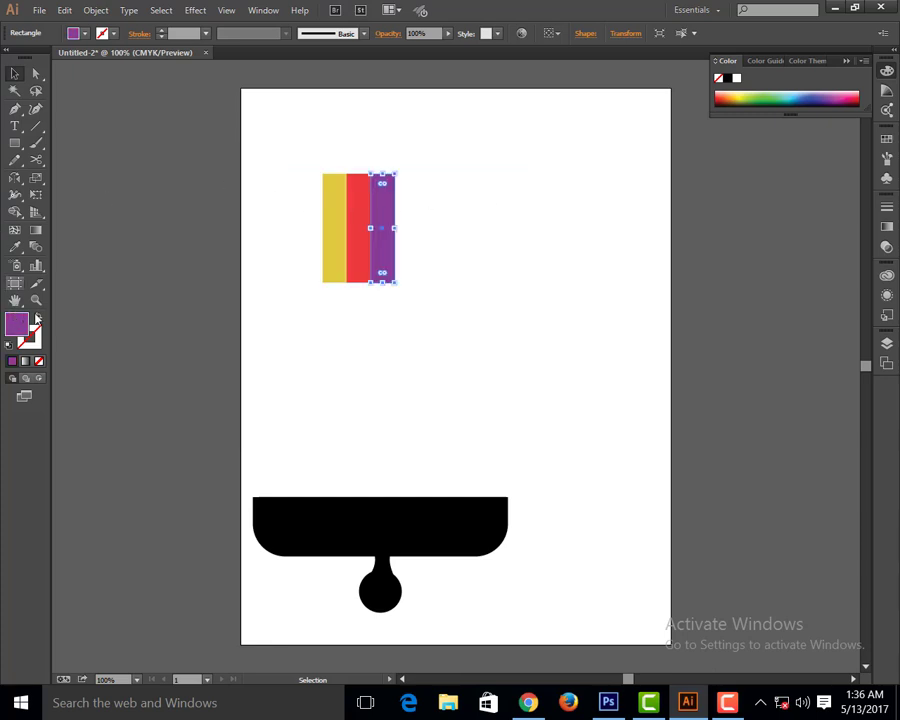
{"action": "left_click", "coordinate": [248, 189]}
{"action": "left_click_drag", "start_coordinate": [248, 189], "coordinate": [383, 214]}
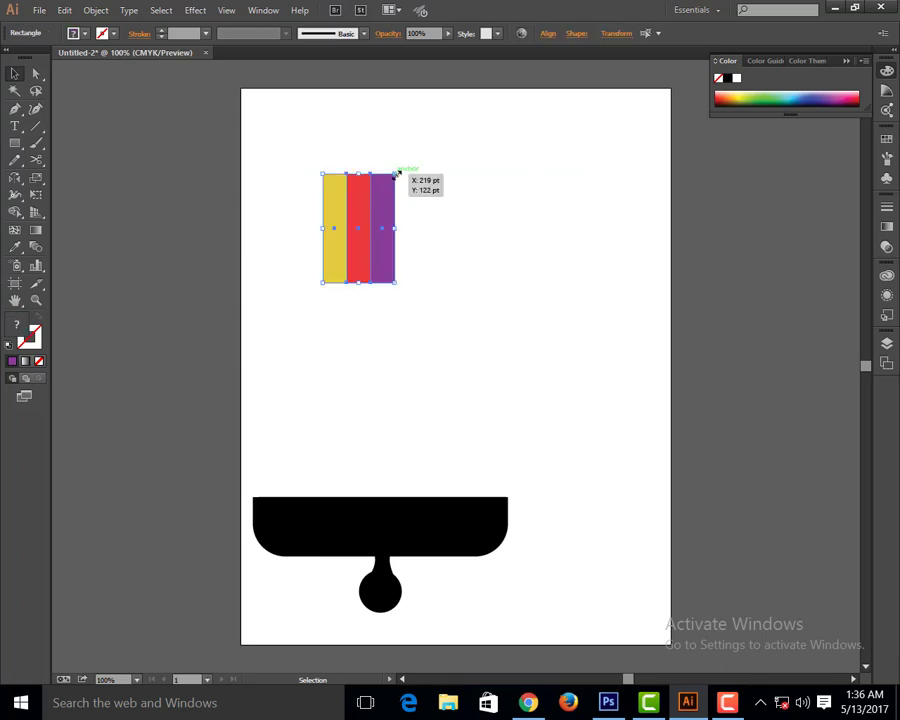
{"action": "left_click", "coordinate": [369, 149]}
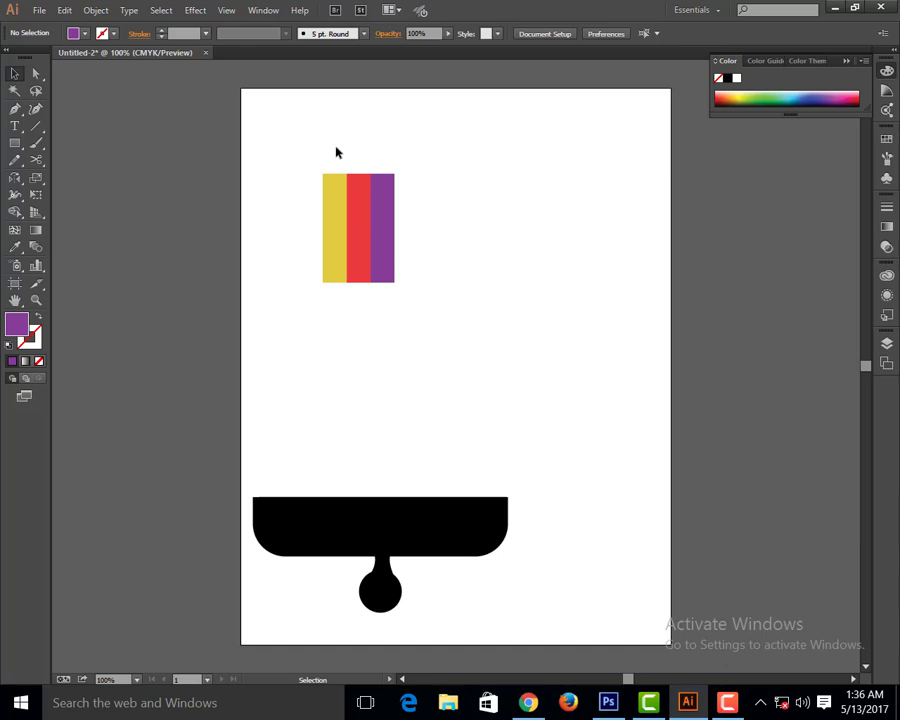
Draw a wide rectangle right of the stripes and swap it to a purple outline with no fill.
{"action": "left_click", "coordinate": [15, 143]}
{"action": "mouse_move", "coordinate": [449, 155]}
{"action": "left_mouse_down"}
{"action": "mouse_move", "coordinate": [587, 181]}
{"action": "mouse_move", "coordinate": [583, 241]}
{"action": "mouse_move", "coordinate": [614, 228]}
{"action": "mouse_move", "coordinate": [641, 233]}
{"action": "left_mouse_up"}
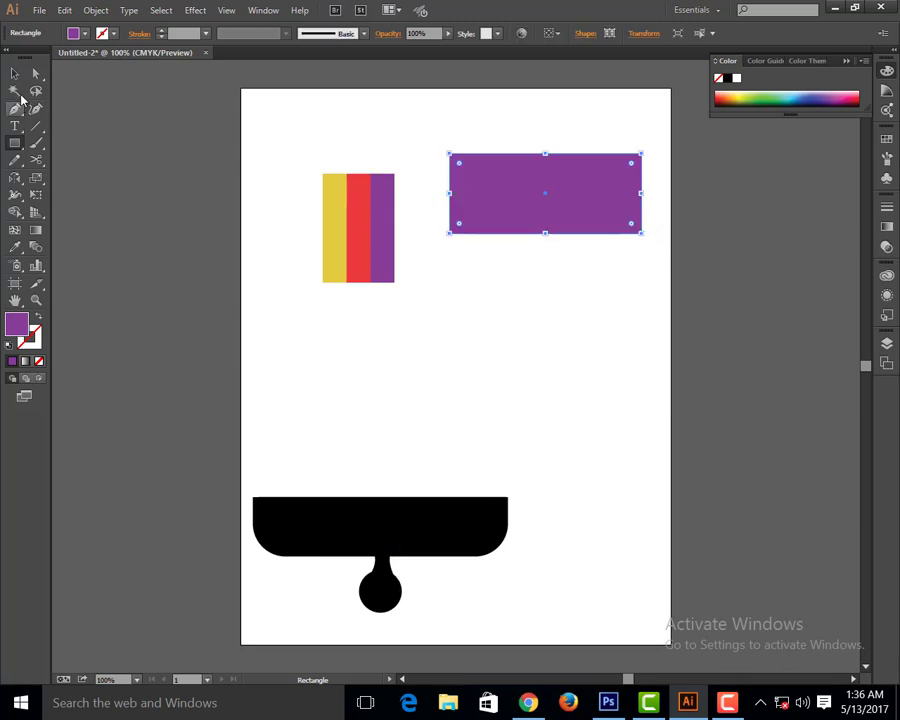
{"action": "left_click", "coordinate": [35, 316]}
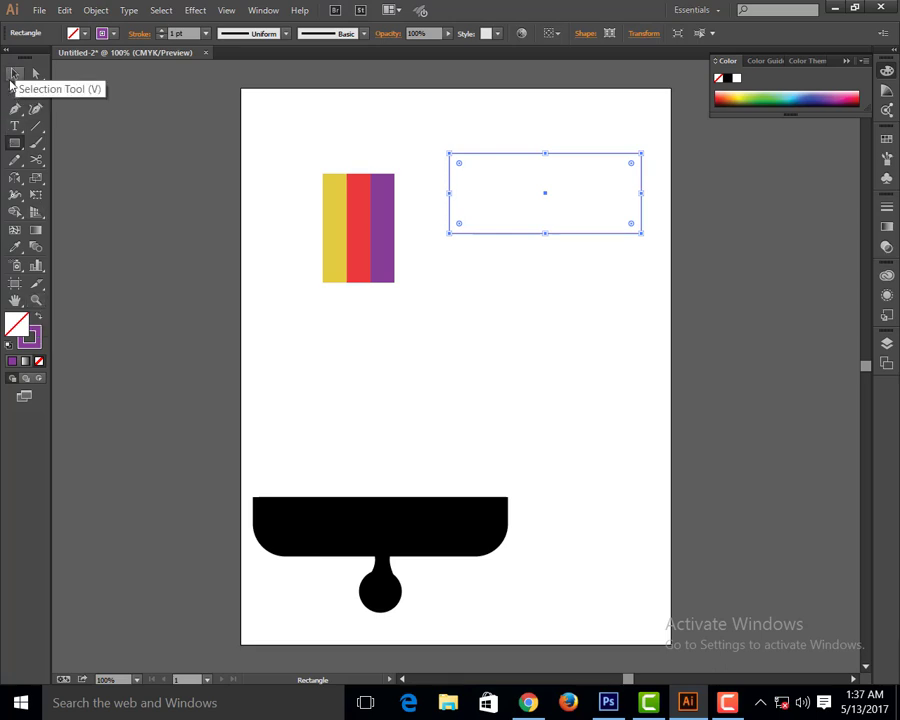
Cut the rectangle at its top-right corner and along the bottom edge, and delete the lower-right piece.
{"action": "left_click", "coordinate": [38, 162]}
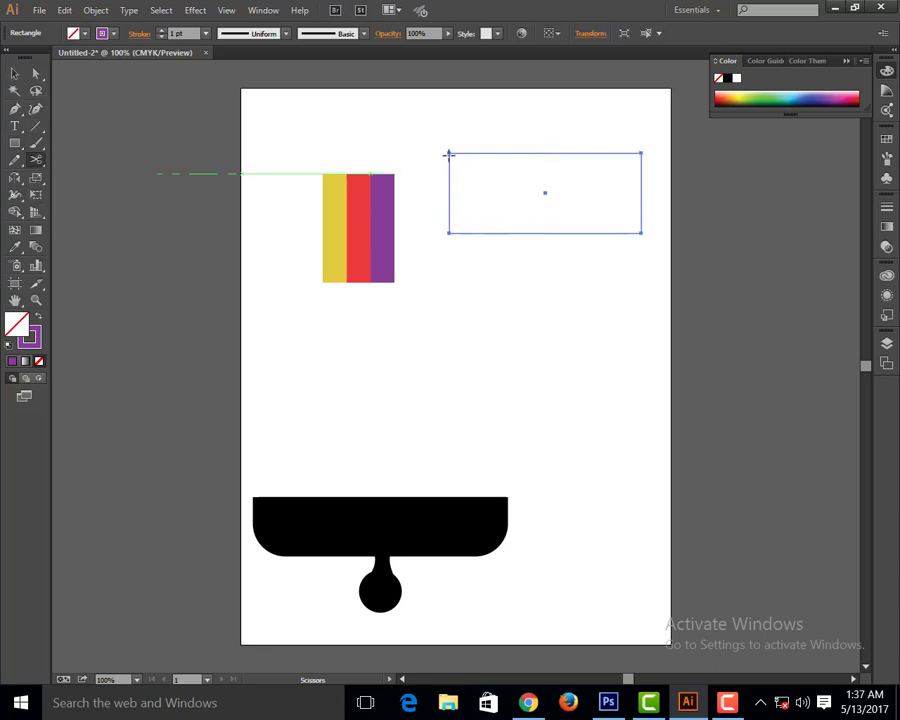
{"action": "left_click", "coordinate": [642, 152]}
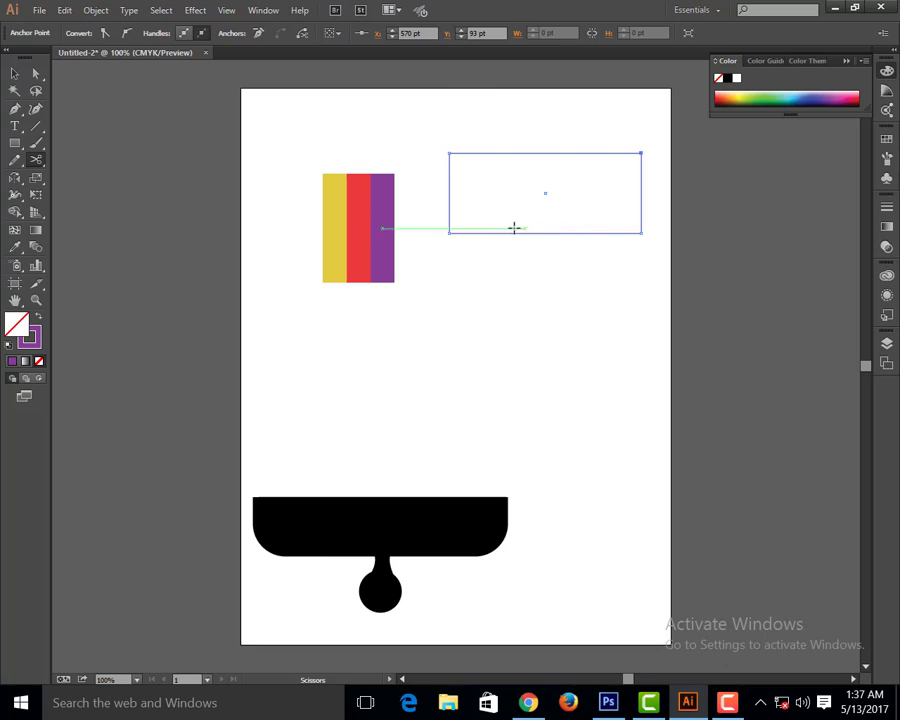
{"action": "left_click", "coordinate": [526, 233]}
{"action": "left_click", "coordinate": [15, 73]}
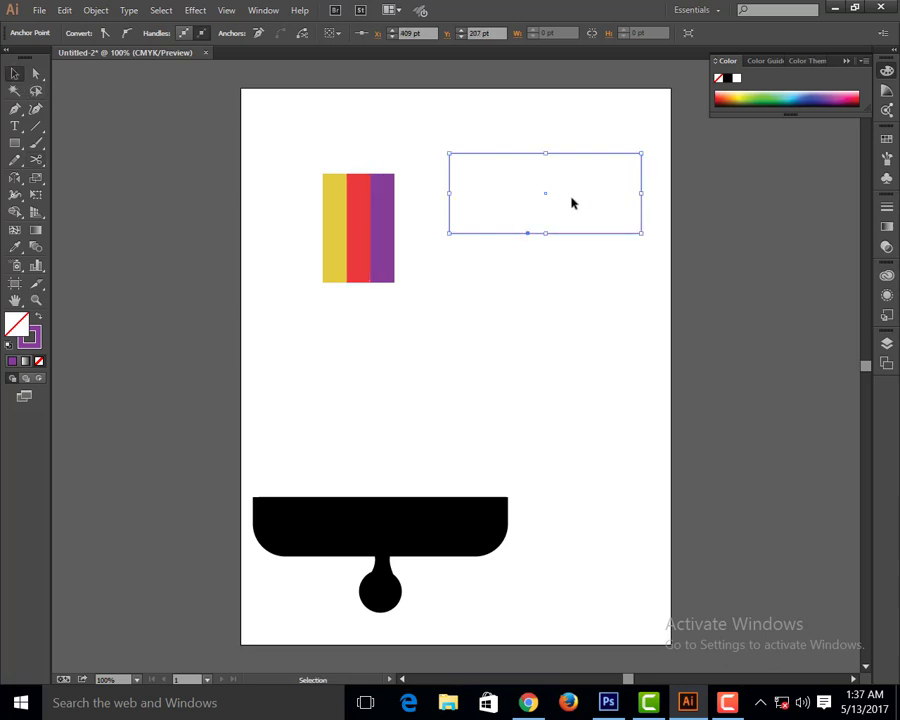
{"action": "left_click_drag", "start_coordinate": [642, 233], "coordinate": [656, 273]}
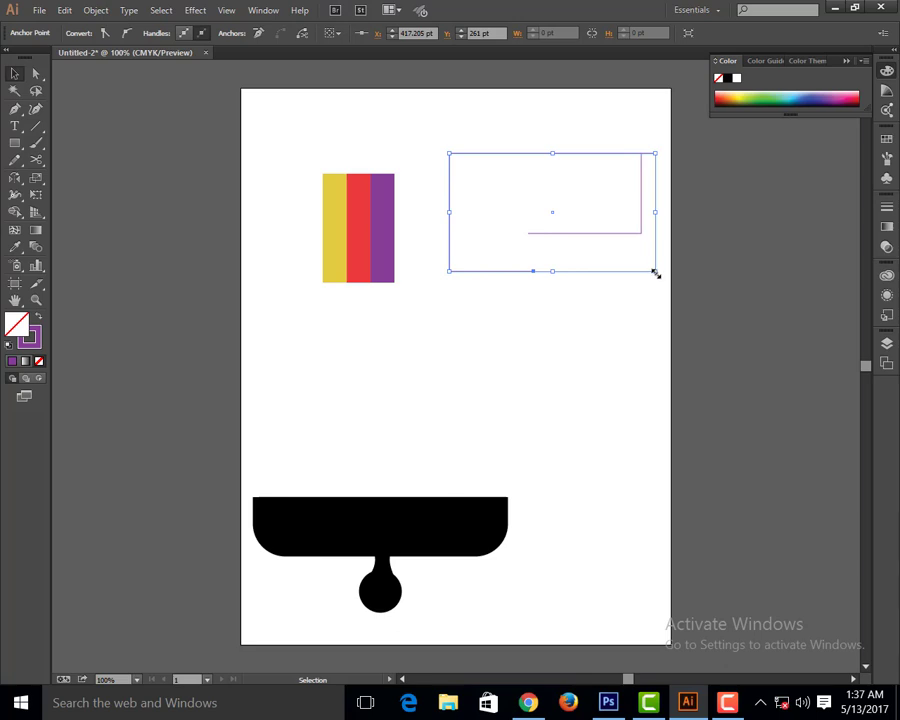
{"action": "key", "text": "ctrl+z"}
{"action": "key", "text": "ctrl+z"}
{"action": "left_click", "coordinate": [645, 242]}
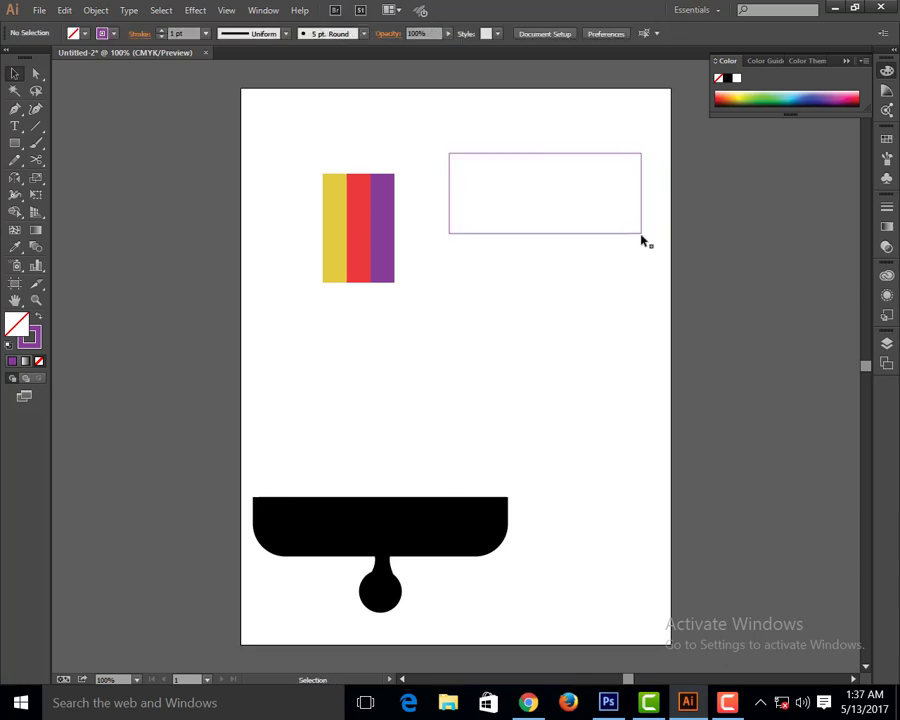
{"action": "left_click_drag", "start_coordinate": [642, 241], "coordinate": [636, 310]}
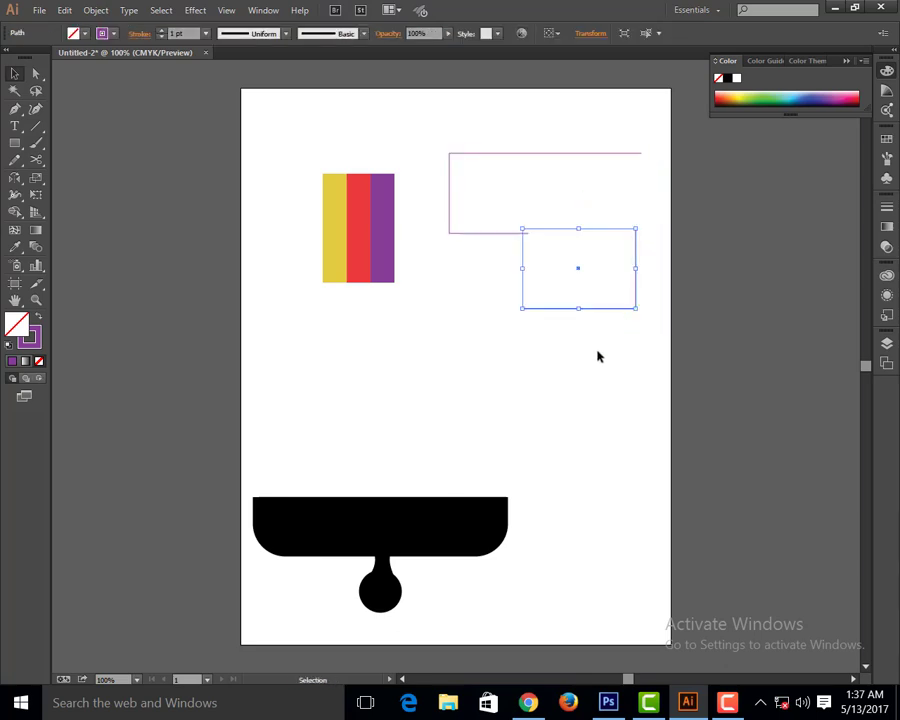
{"action": "key", "text": "Delete"}
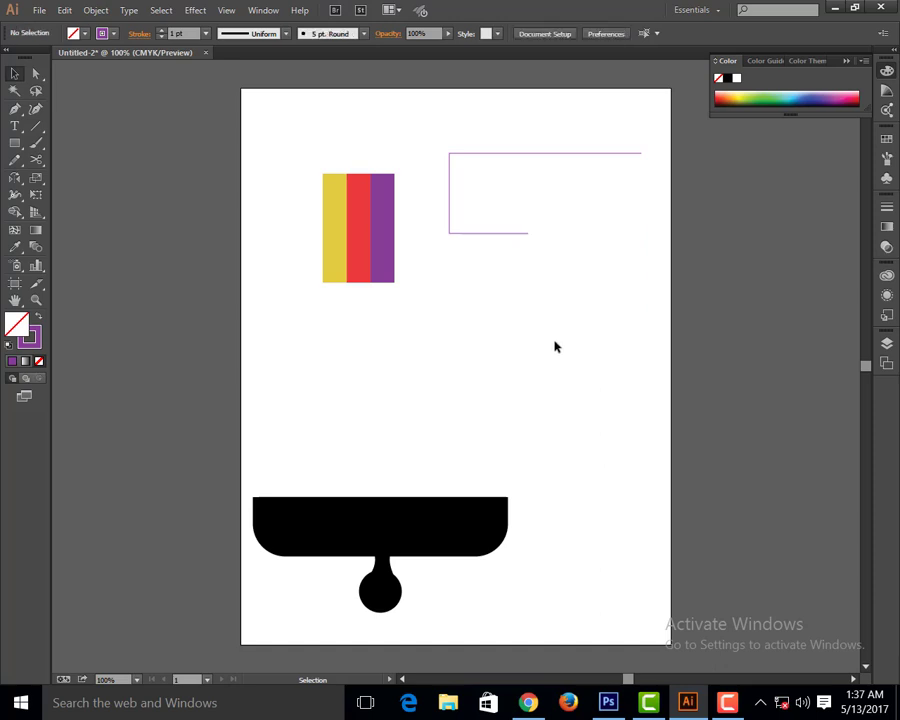
Close the open path with a diagonal edge from the bottom cut to the top-right corner.
{"action": "left_click", "coordinate": [15, 109]}
{"action": "left_click", "coordinate": [528, 233]}
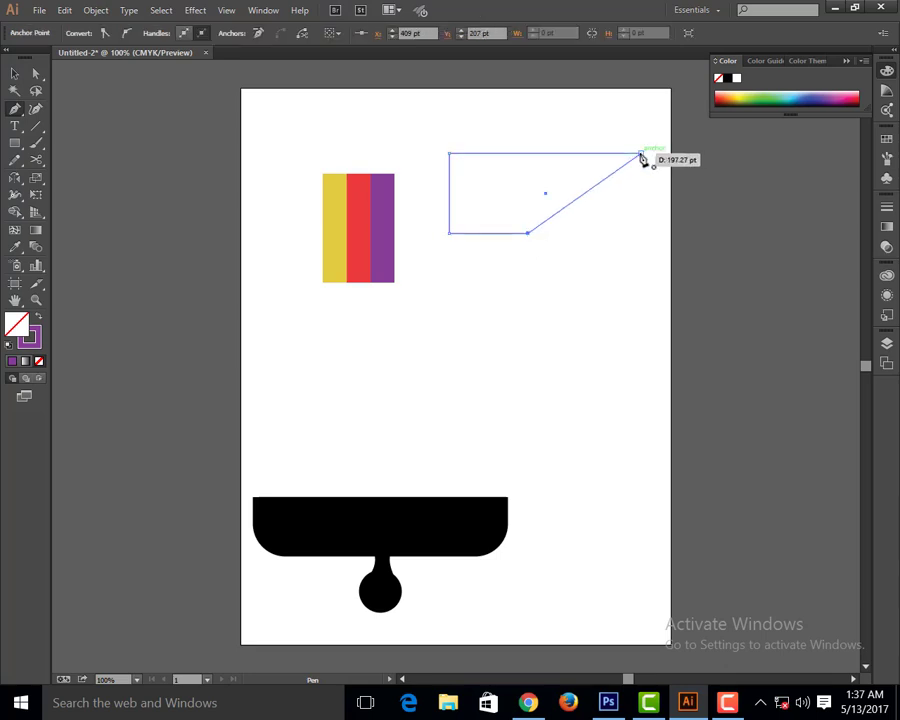
{"action": "left_click", "coordinate": [641, 154]}
{"action": "left_click", "coordinate": [15, 73]}
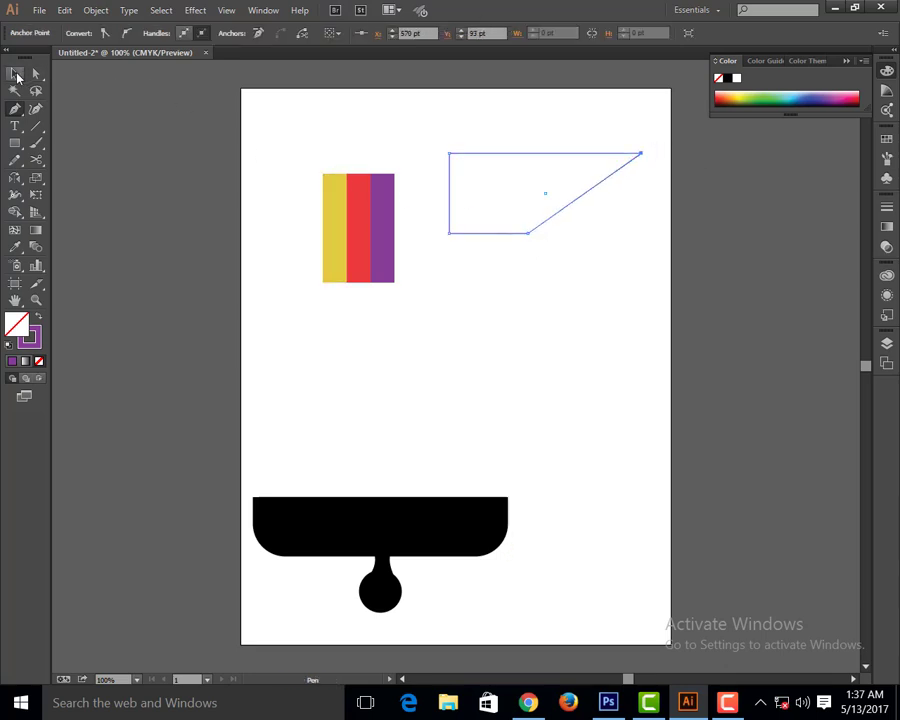
{"action": "left_click", "coordinate": [639, 315]}
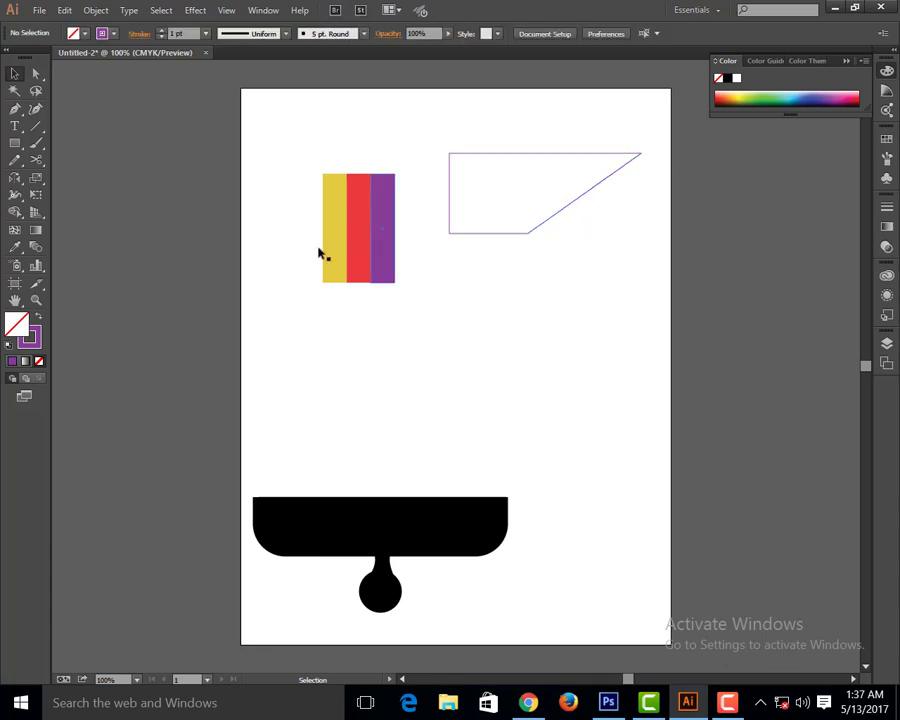
{"action": "left_click_drag", "start_coordinate": [293, 153], "coordinate": [418, 275]}
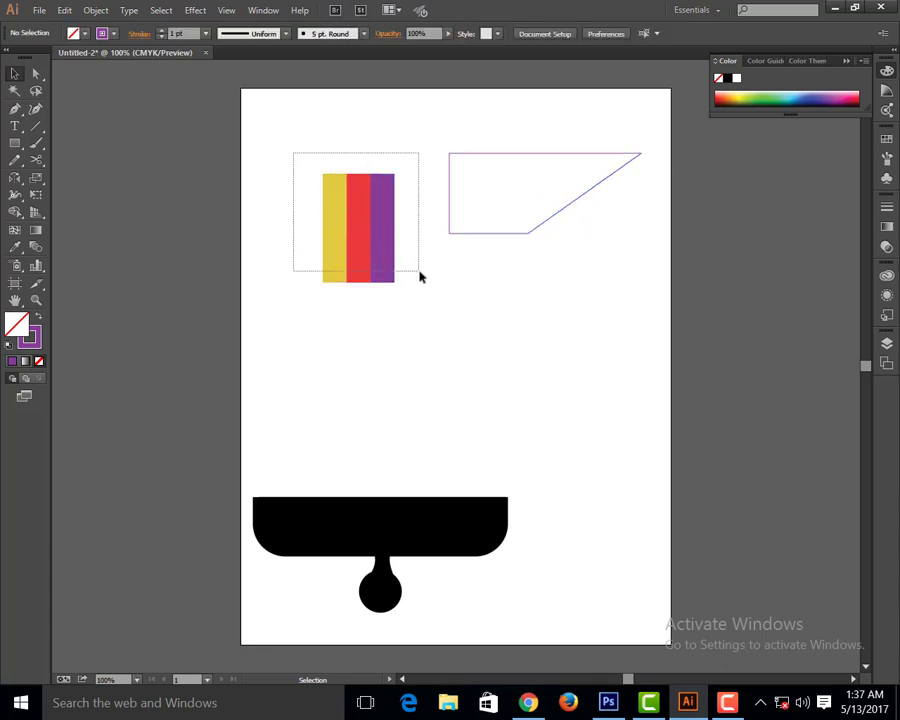
Rotate the stripes 90° to horizontal, move them onto the slanted outline, and resize them to fill it.
{"action": "mouse_move", "coordinate": [400, 166]}
{"action": "left_mouse_down"}
{"action": "mouse_move", "coordinate": [418, 279]}
{"action": "mouse_move", "coordinate": [428, 280]}
{"action": "left_mouse_up"}
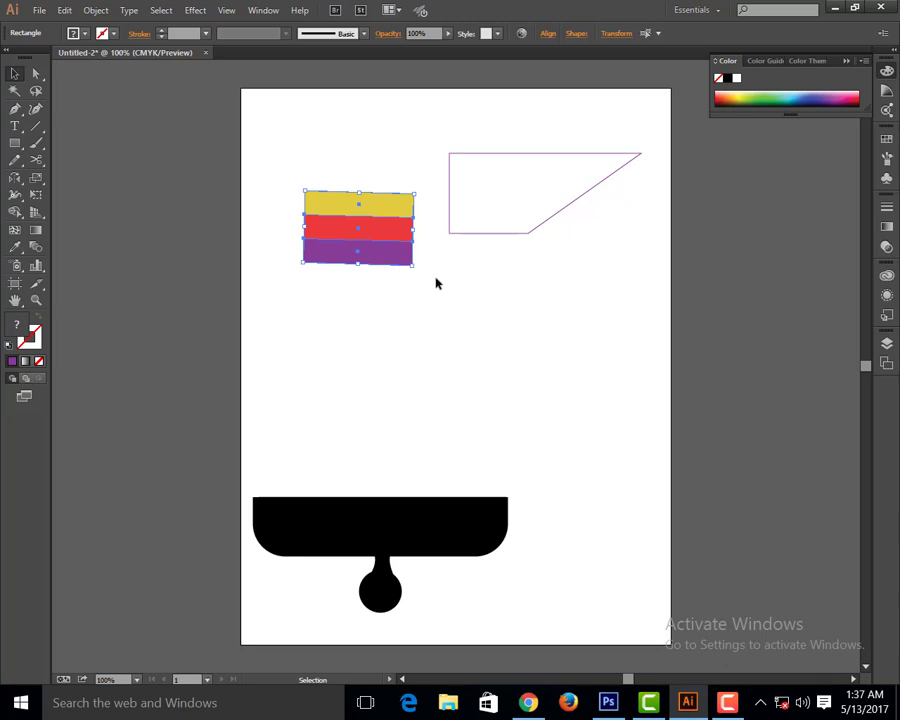
{"action": "mouse_move", "coordinate": [392, 237]}
{"action": "left_mouse_down"}
{"action": "mouse_move", "coordinate": [538, 204]}
{"action": "mouse_move", "coordinate": [534, 215]}
{"action": "left_mouse_up"}
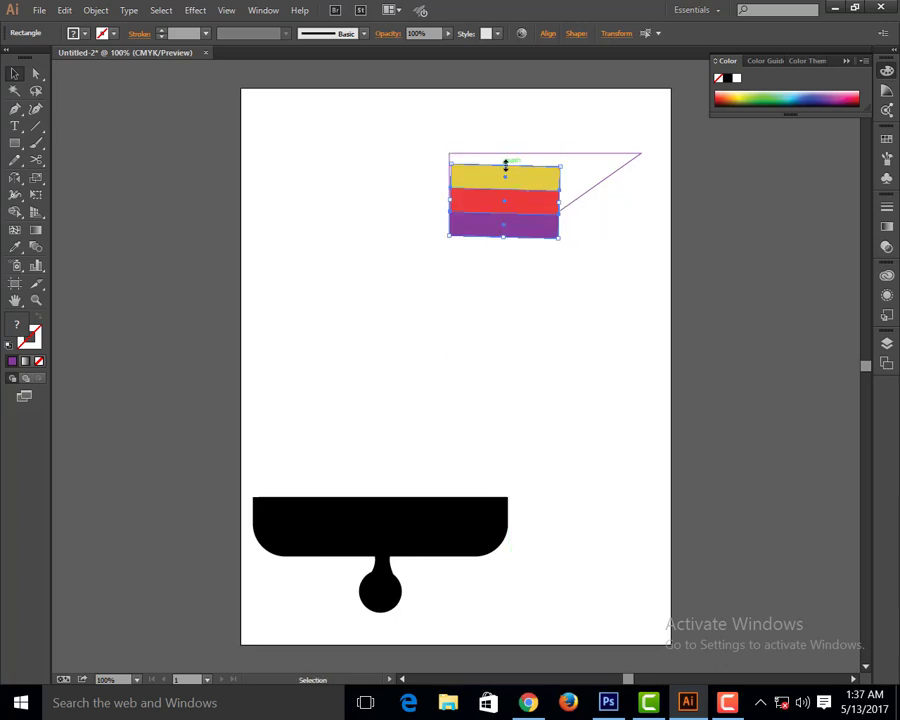
{"action": "left_click_drag", "start_coordinate": [505, 166], "coordinate": [508, 163]}
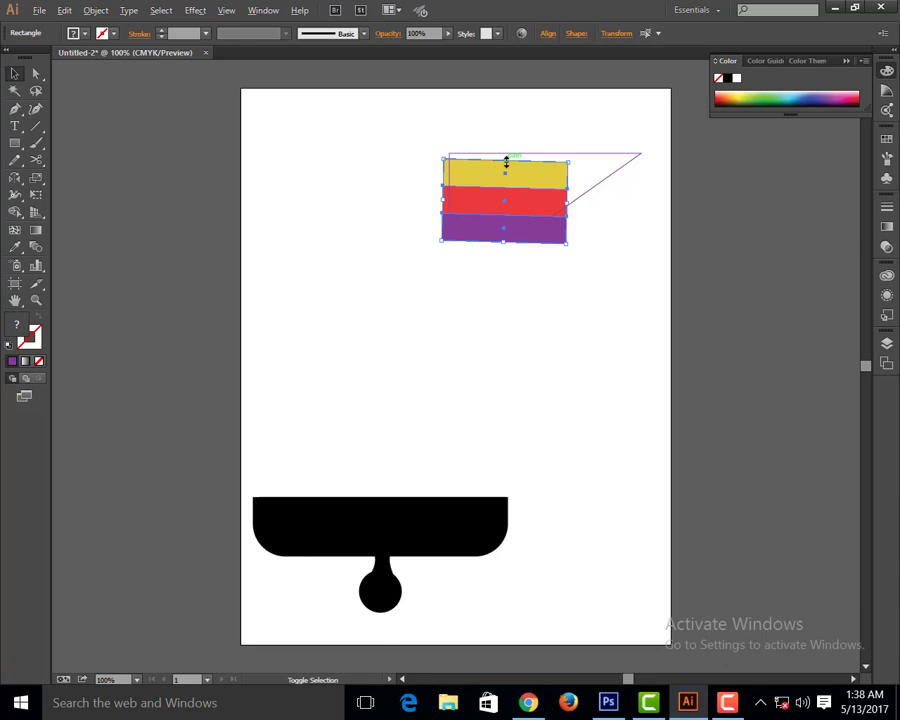
{"action": "left_click_drag", "start_coordinate": [506, 162], "coordinate": [506, 163]}
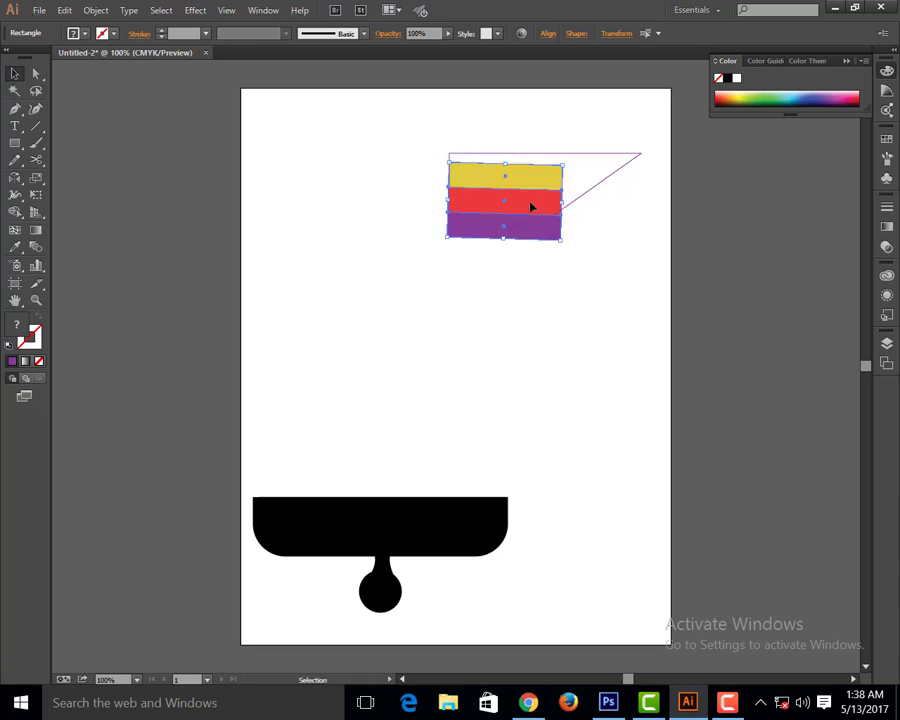
{"action": "left_click_drag", "start_coordinate": [531, 206], "coordinate": [530, 198]}
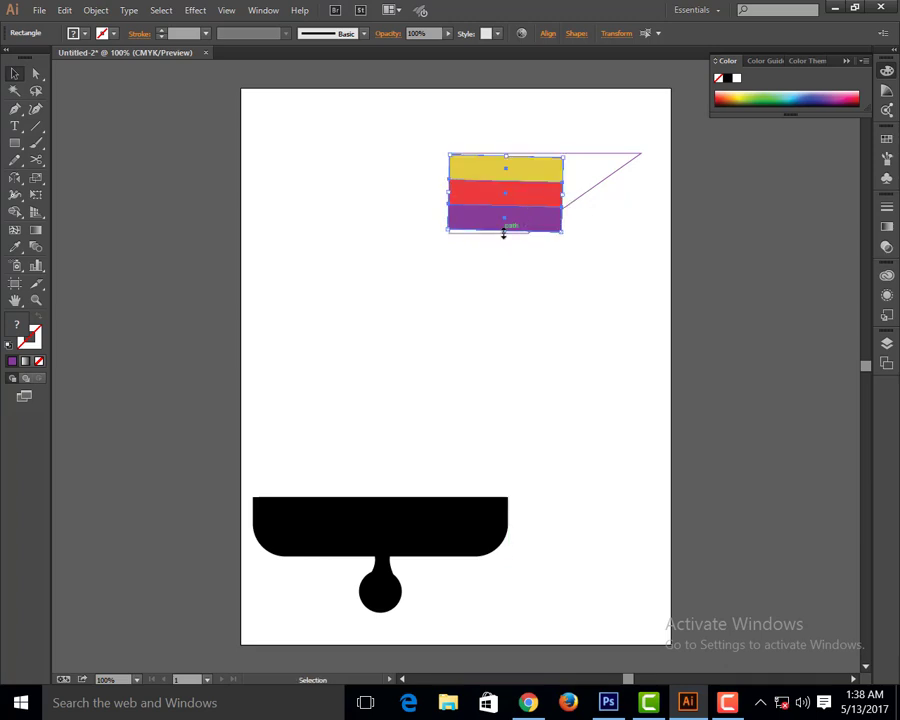
{"action": "left_click_drag", "start_coordinate": [504, 232], "coordinate": [507, 231]}
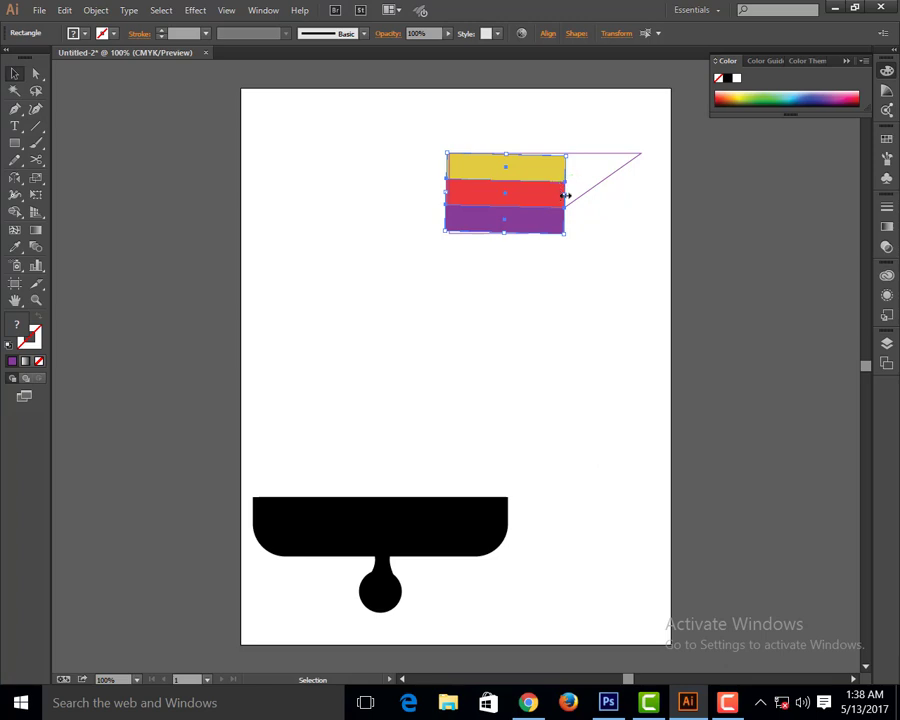
{"action": "left_click_drag", "start_coordinate": [566, 195], "coordinate": [657, 179]}
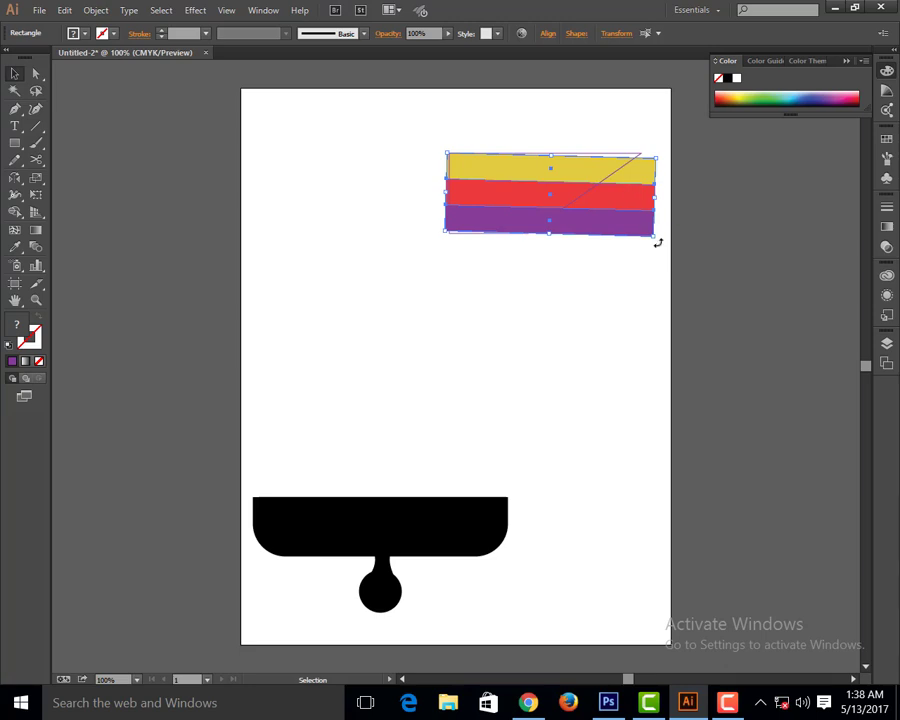
{"action": "left_click_drag", "start_coordinate": [658, 244], "coordinate": [657, 242]}
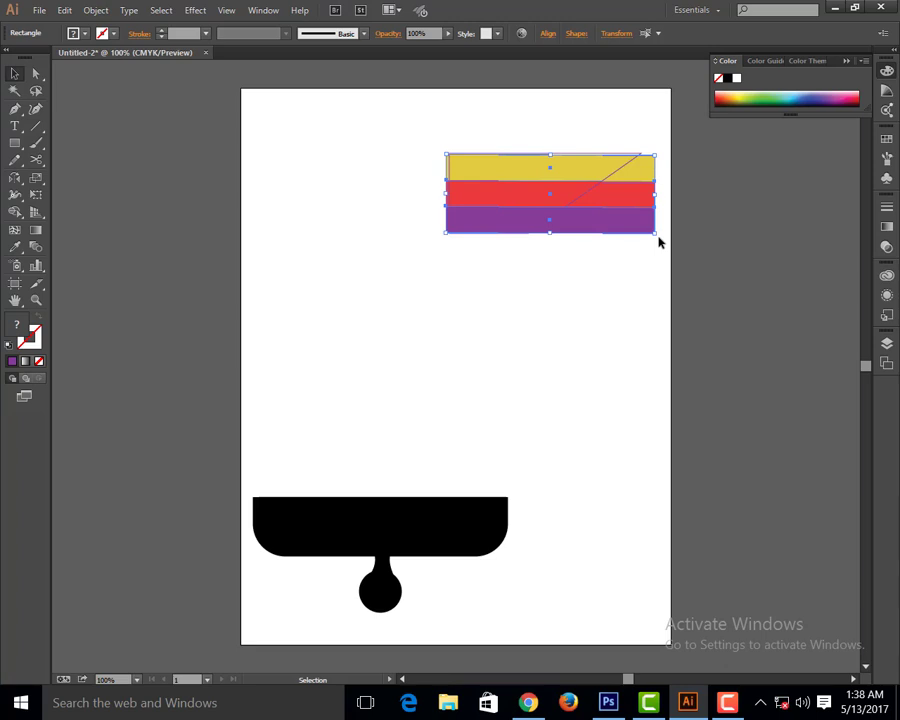
{"action": "left_click", "coordinate": [584, 282]}
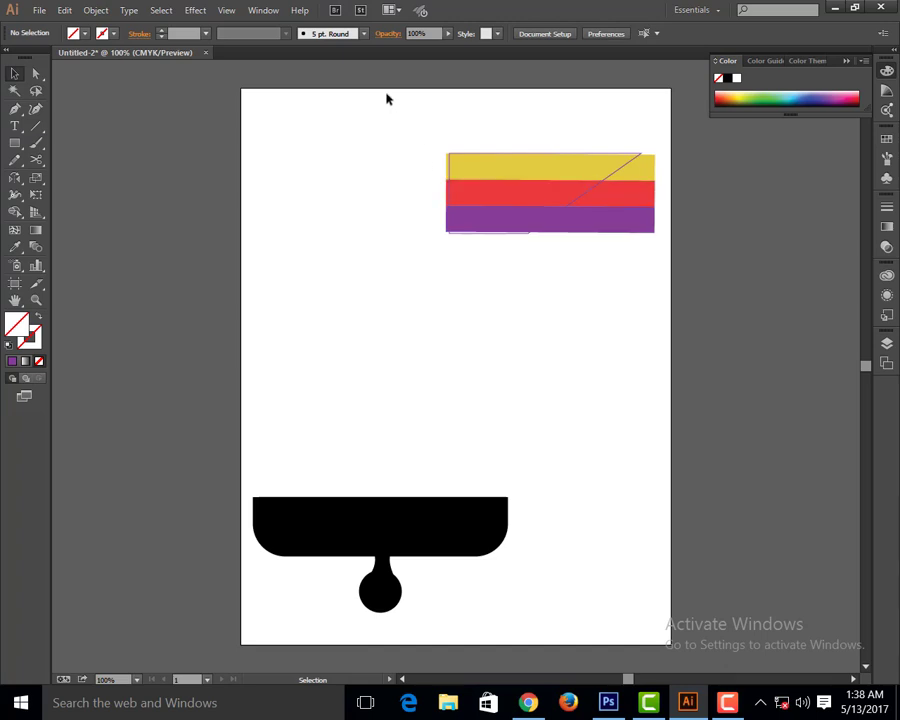
Select the stripes with the outline and browse the Artboards, Layers, Graphic Styles and Appearance panels.
{"action": "left_click_drag", "start_coordinate": [388, 98], "coordinate": [596, 306]}
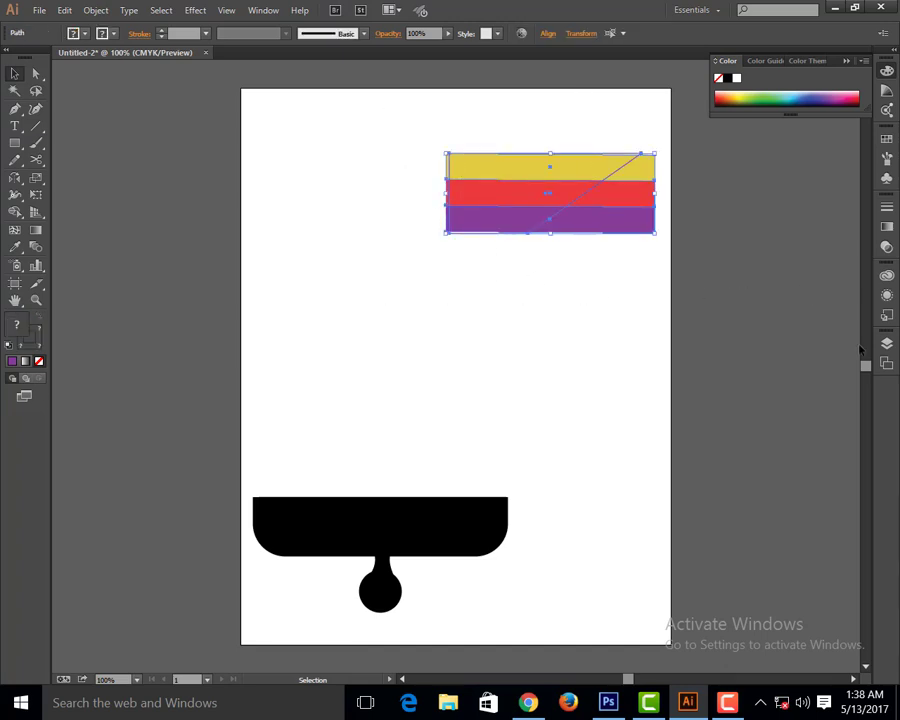
{"action": "left_click", "coordinate": [886, 362]}
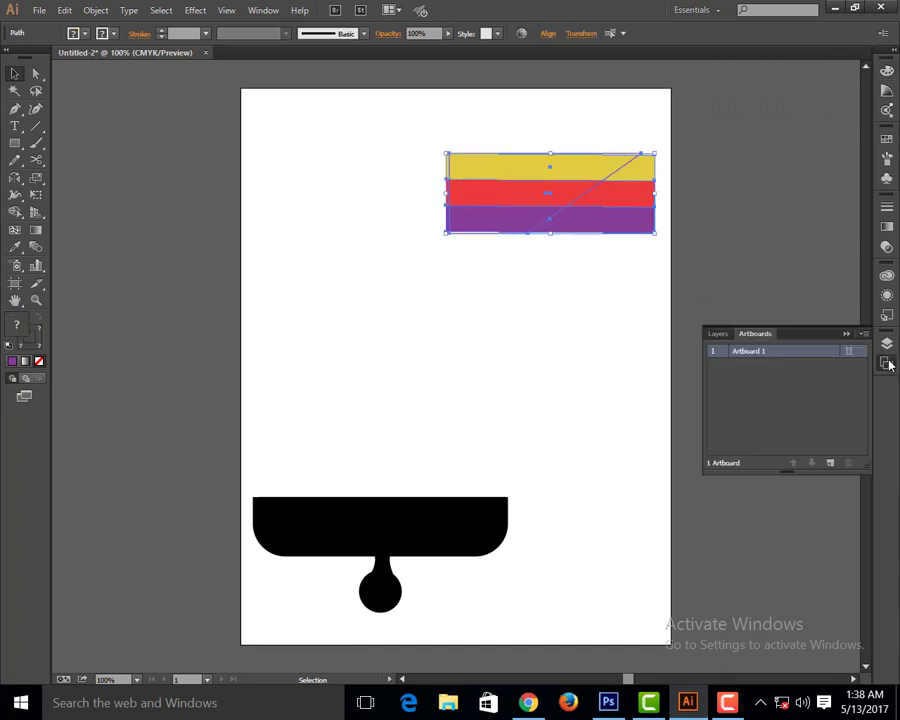
{"action": "left_click", "coordinate": [886, 345]}
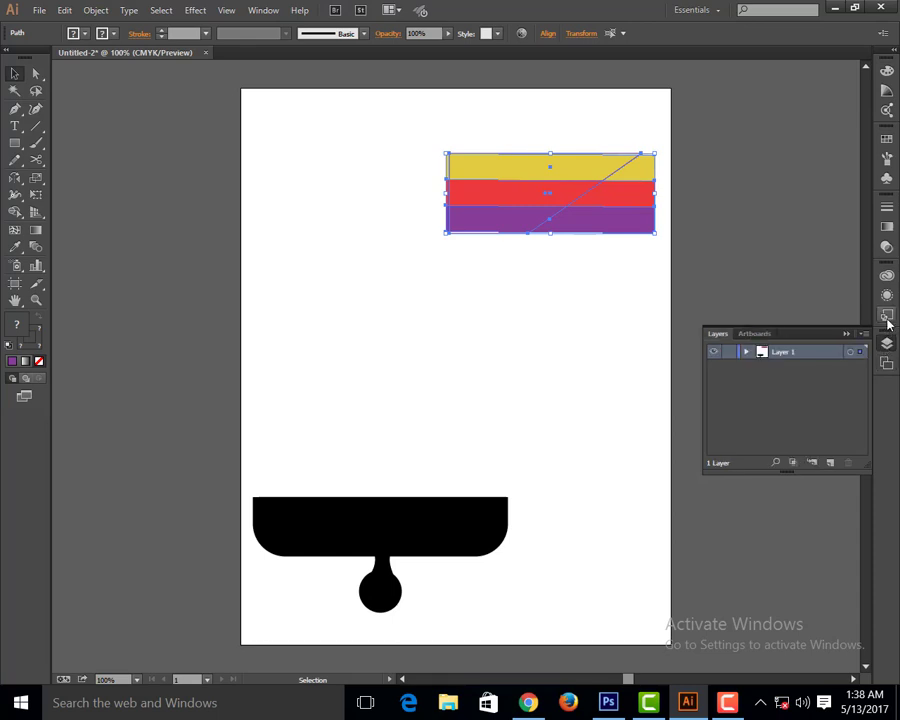
{"action": "left_click", "coordinate": [887, 317]}
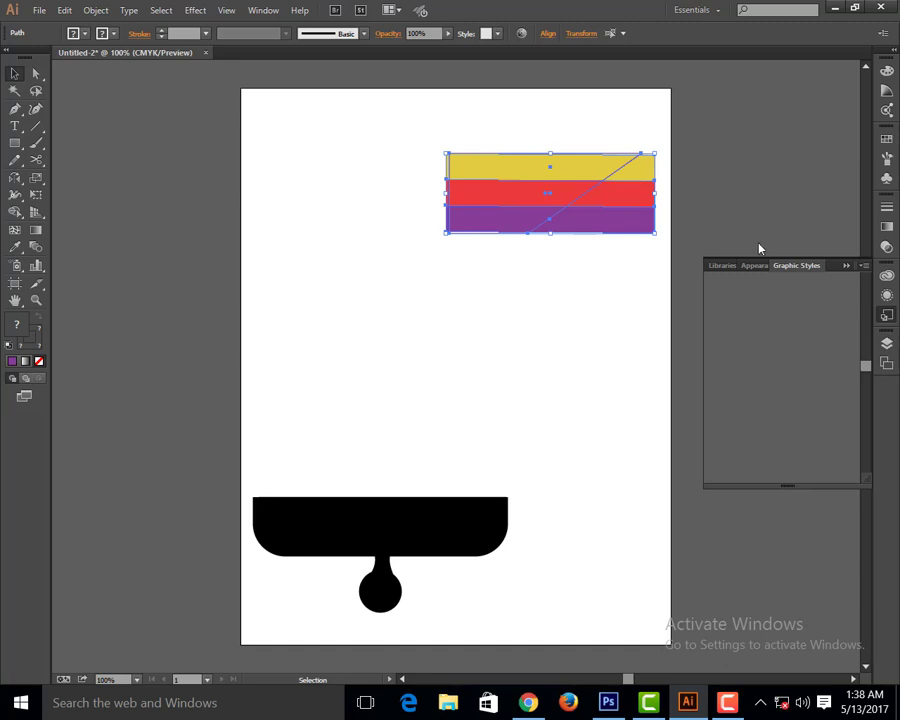
{"action": "left_click", "coordinate": [751, 267]}
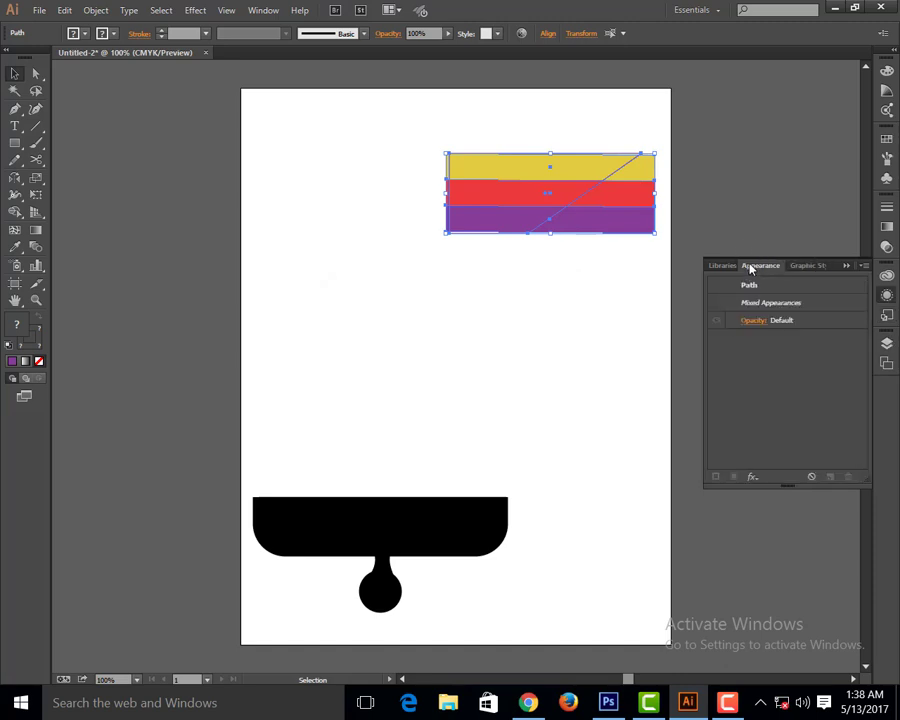
{"action": "left_click", "coordinate": [734, 265]}
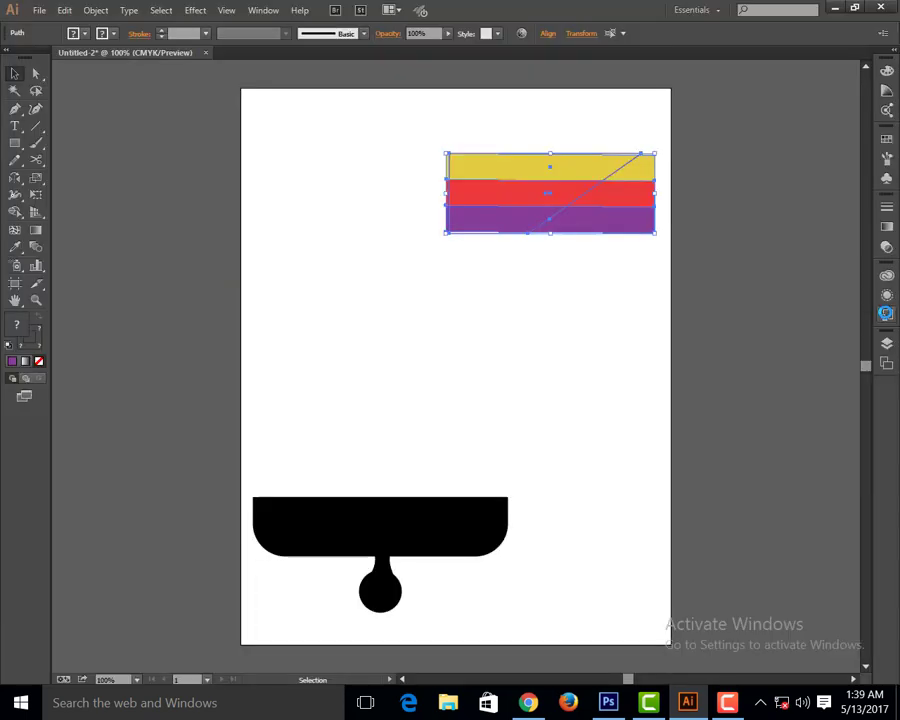
{"action": "left_click", "coordinate": [886, 315]}
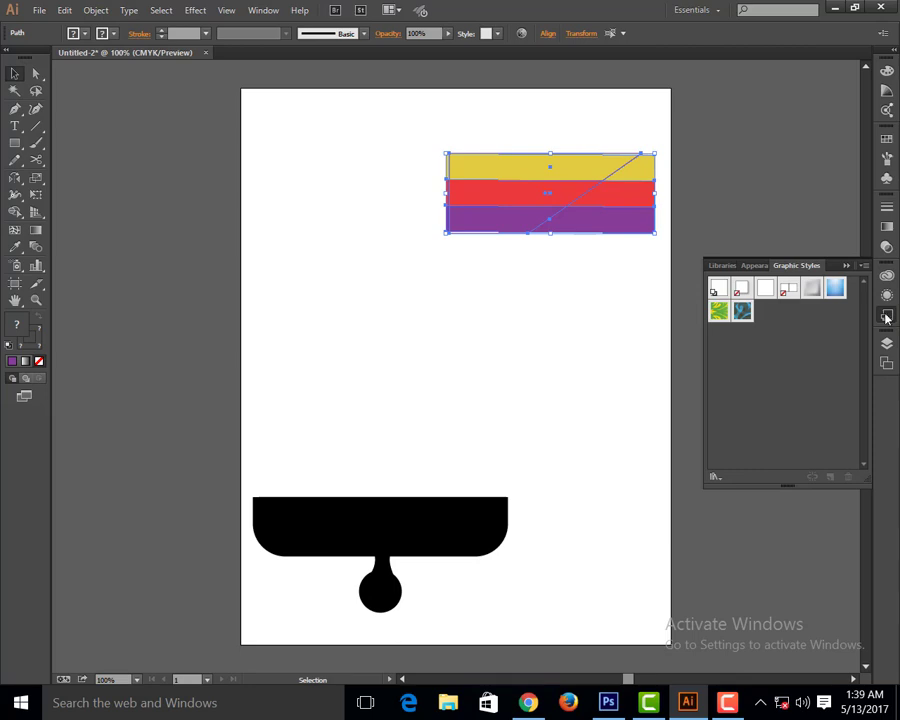
{"action": "left_click", "coordinate": [886, 342]}
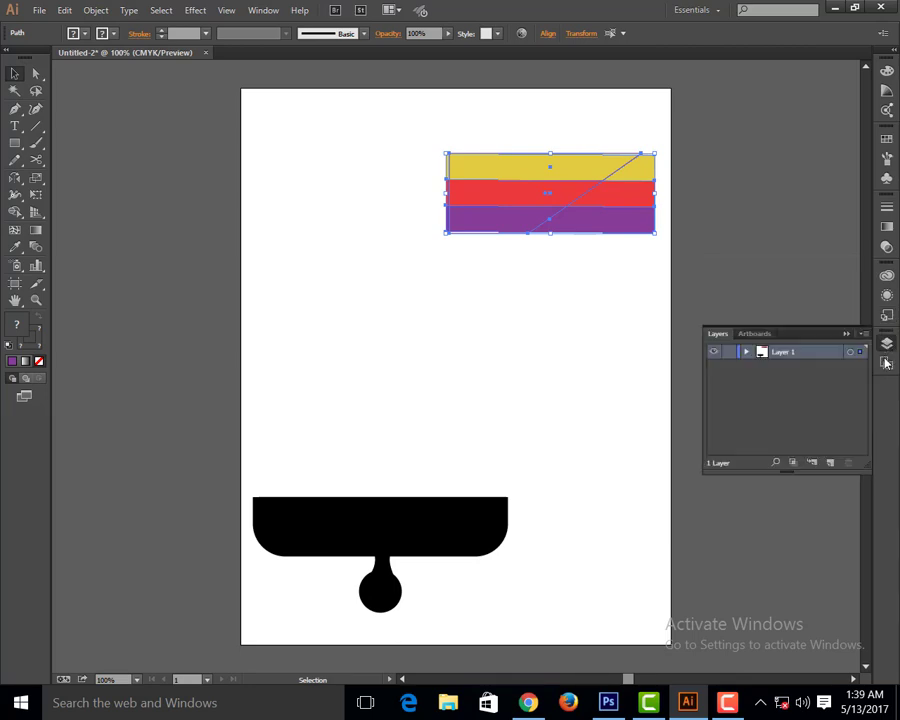
{"action": "left_click", "coordinate": [886, 364]}
{"action": "left_click", "coordinate": [886, 364]}
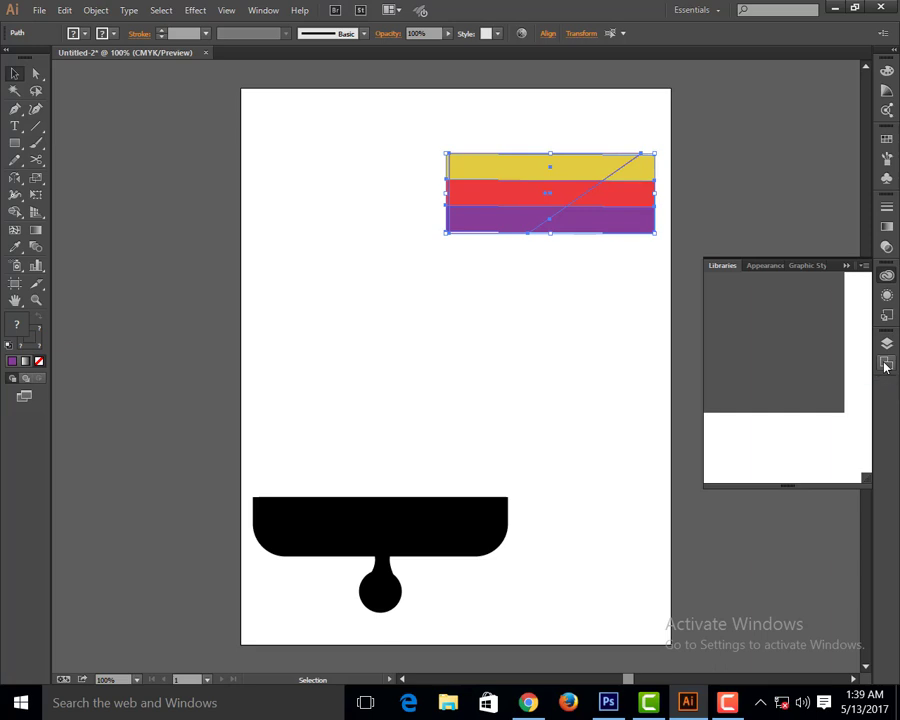
{"action": "left_click", "coordinate": [770, 265]}
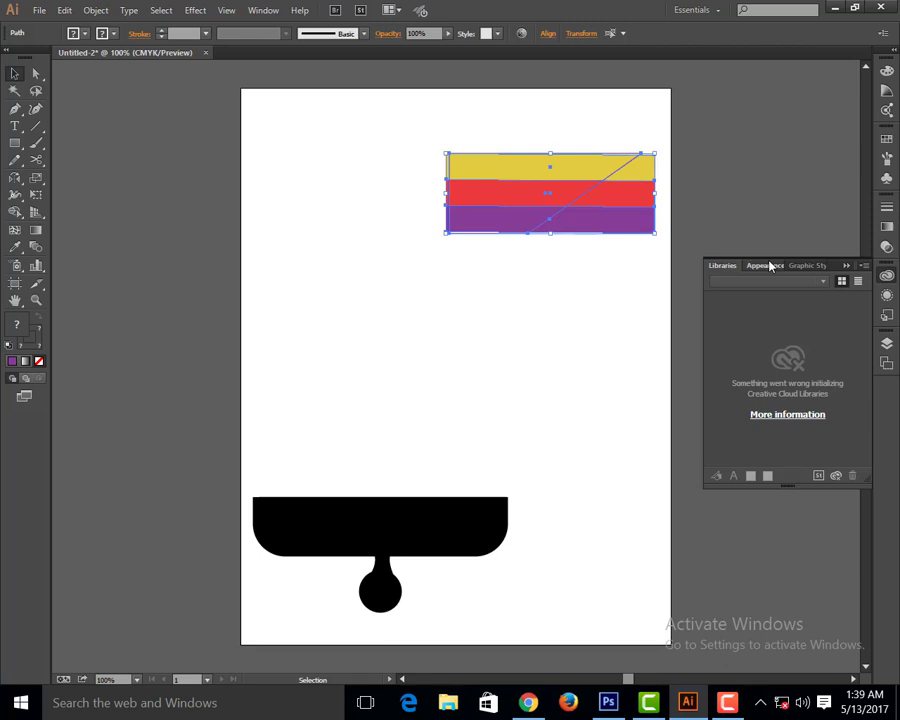
{"action": "left_click", "coordinate": [805, 266]}
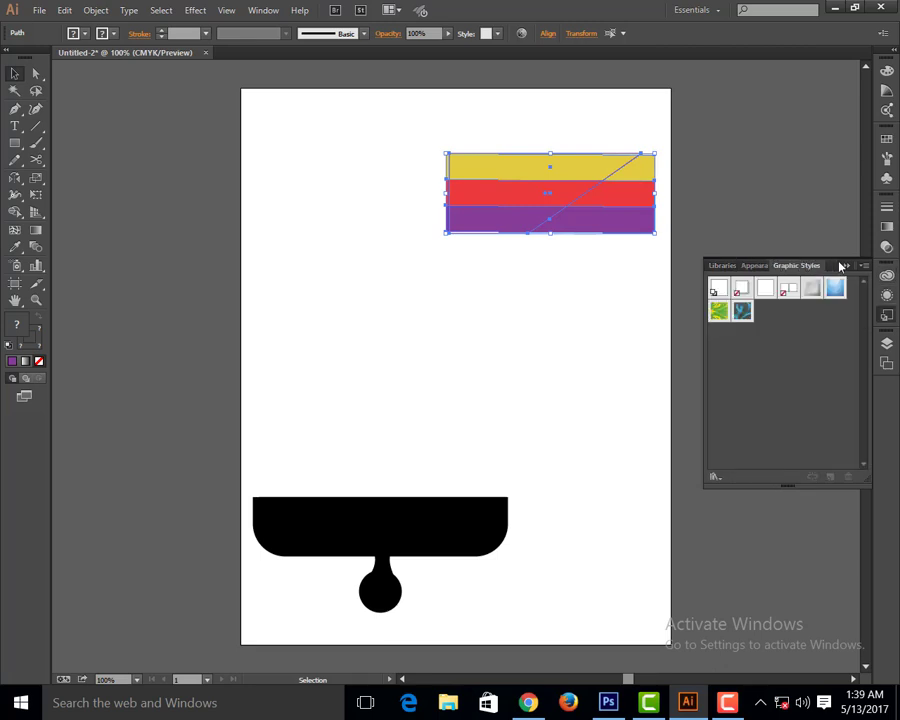
{"action": "left_click", "coordinate": [845, 266]}
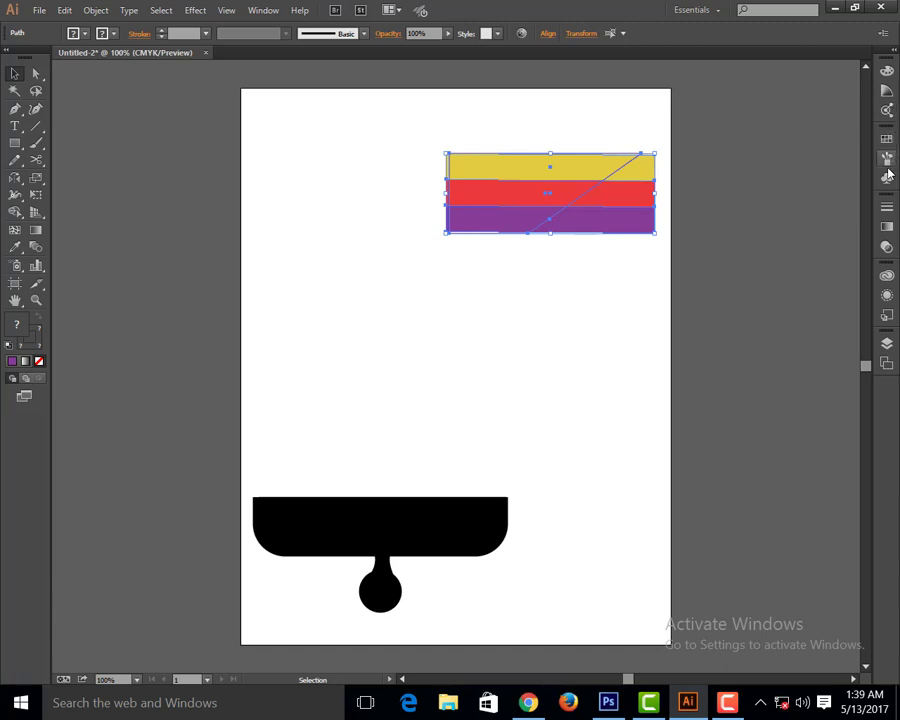
Close the Graphic Styles and Layers/Artboards panels and bring up the Window menu.
{"action": "left_click", "coordinate": [887, 315]}
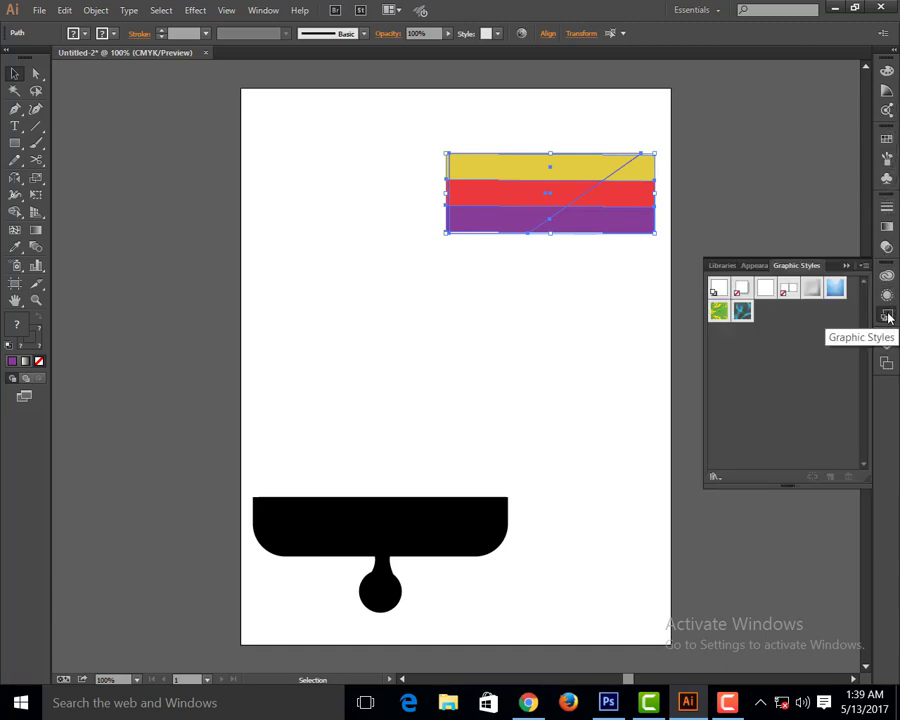
{"action": "left_click", "coordinate": [887, 315]}
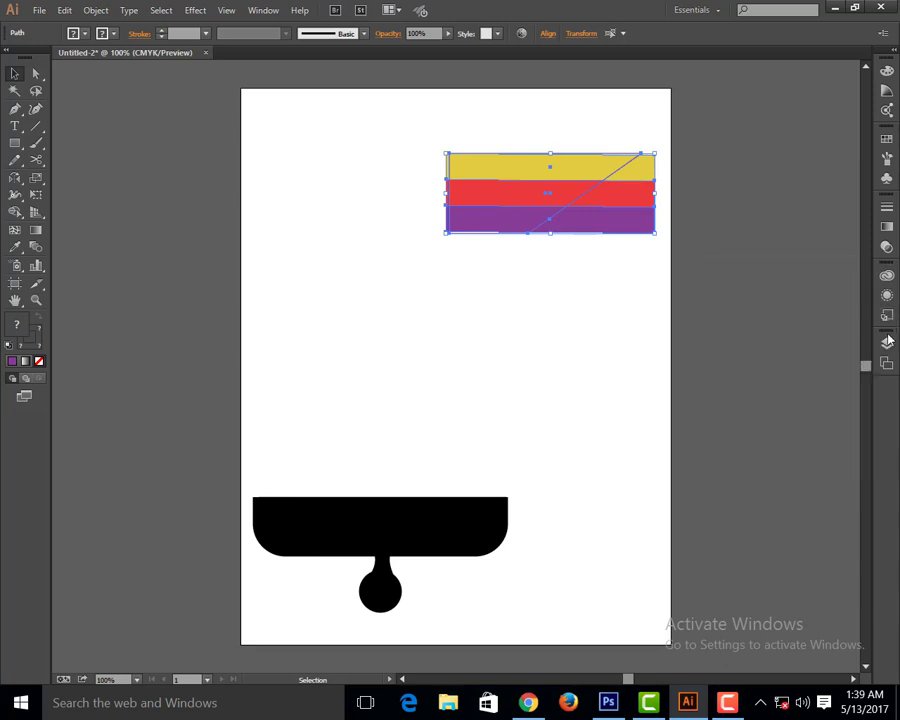
{"action": "left_click", "coordinate": [887, 345]}
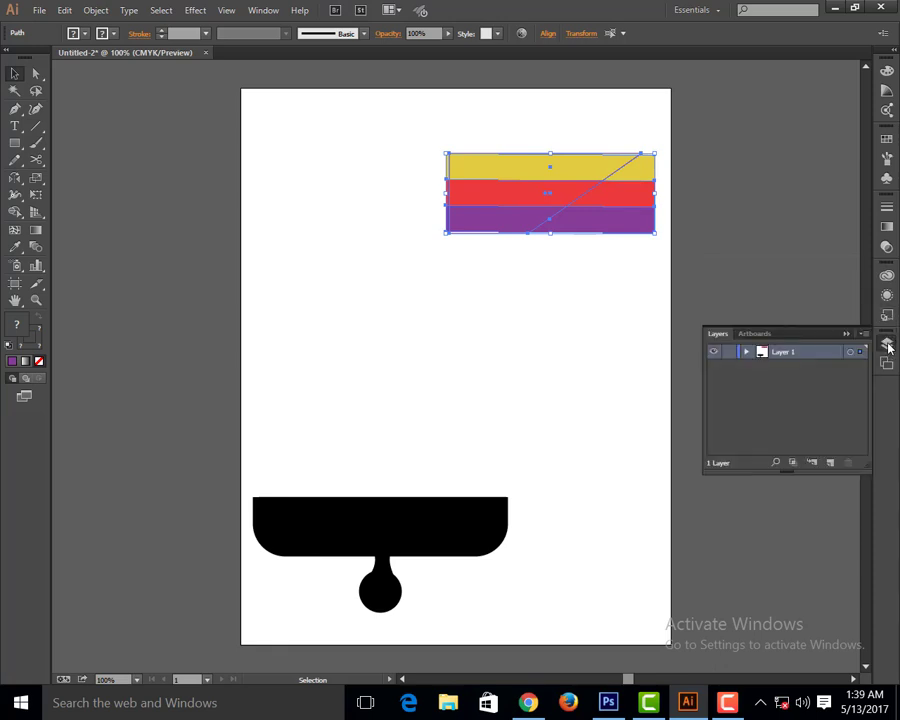
{"action": "left_click", "coordinate": [887, 345]}
{"action": "left_click", "coordinate": [886, 362]}
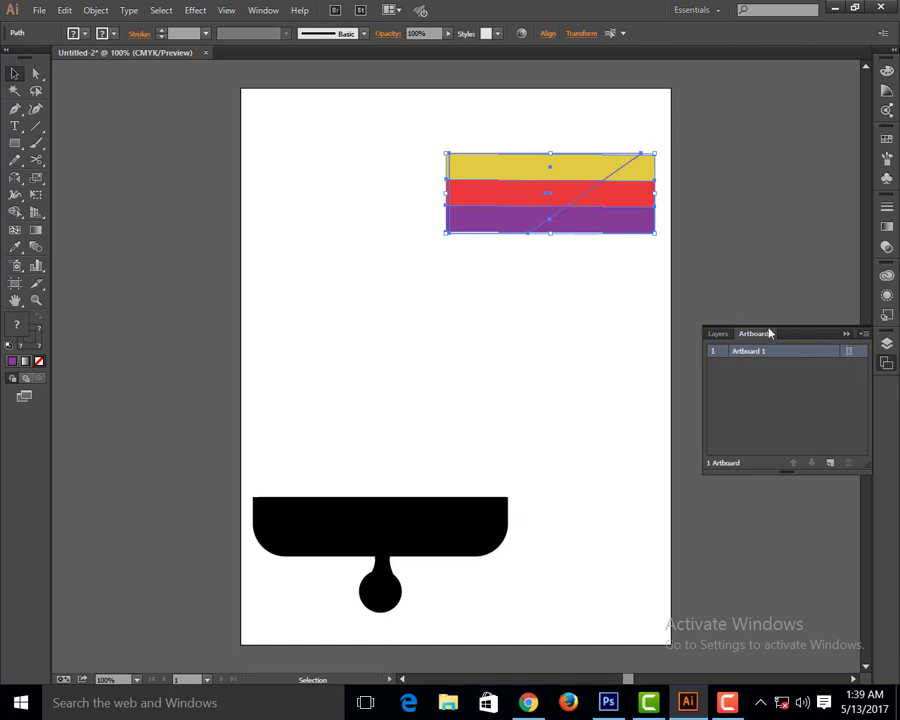
{"action": "left_click", "coordinate": [716, 336]}
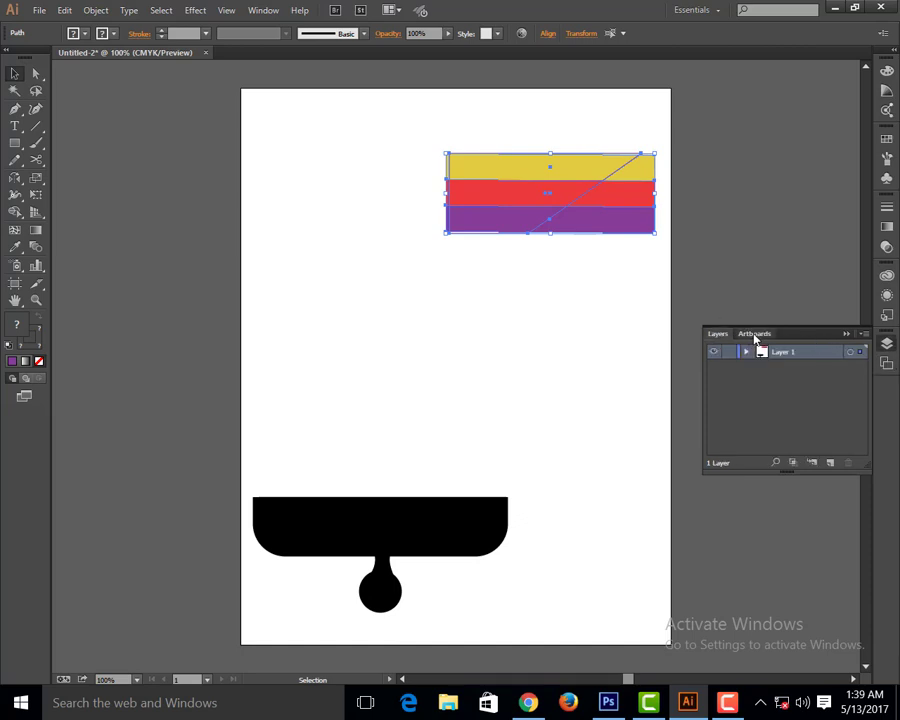
{"action": "left_click", "coordinate": [755, 335]}
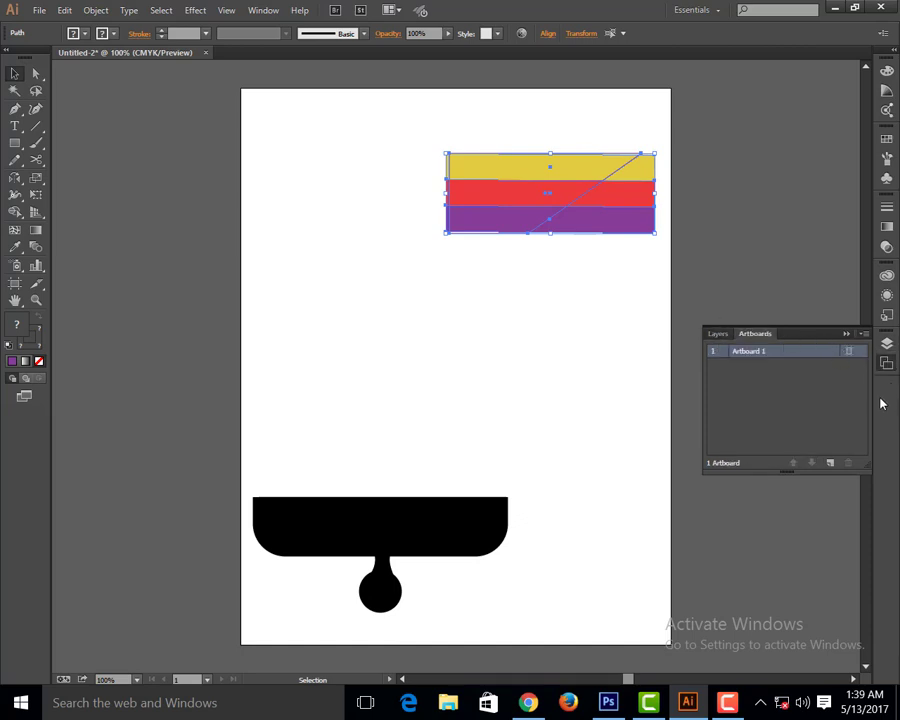
{"action": "left_click", "coordinate": [846, 335]}
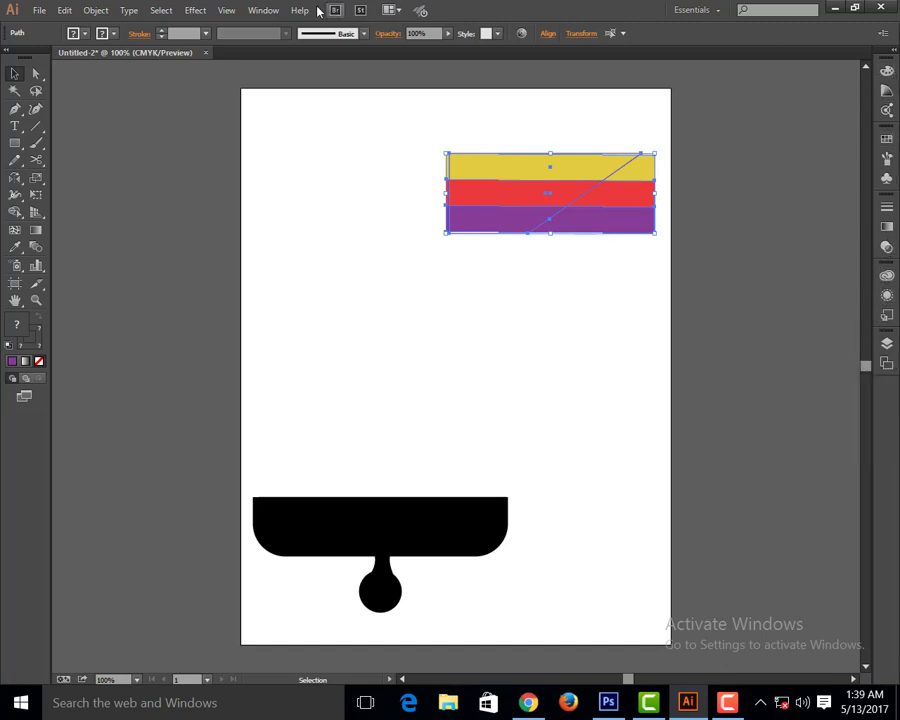
{"action": "left_click", "coordinate": [258, 10]}
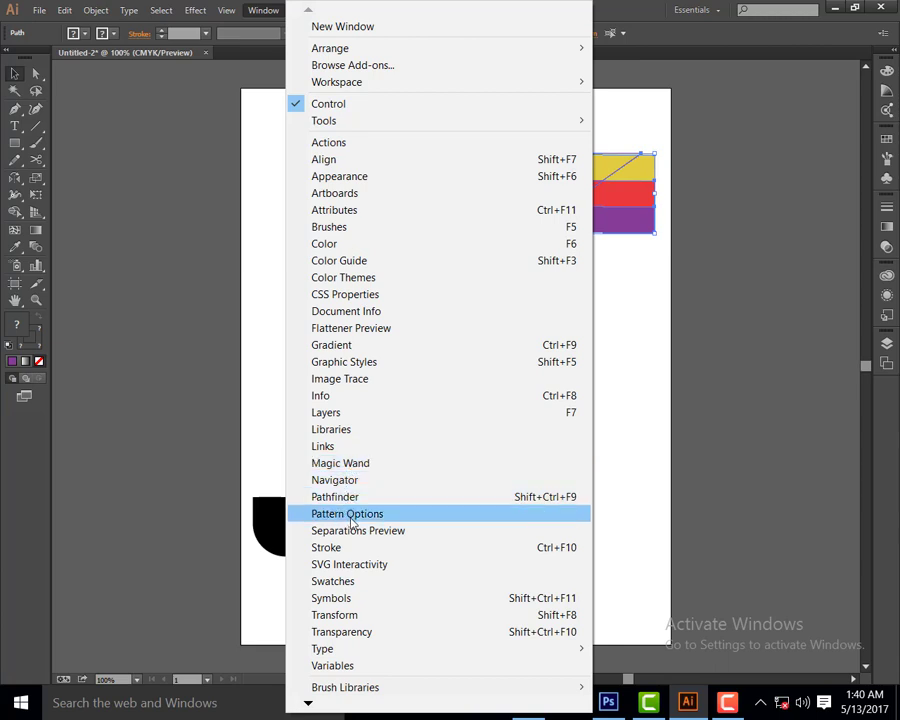
Dock the Pathfinder panel and Crop the three coloured bars along the diagonal line.
{"action": "left_click", "coordinate": [348, 497]}
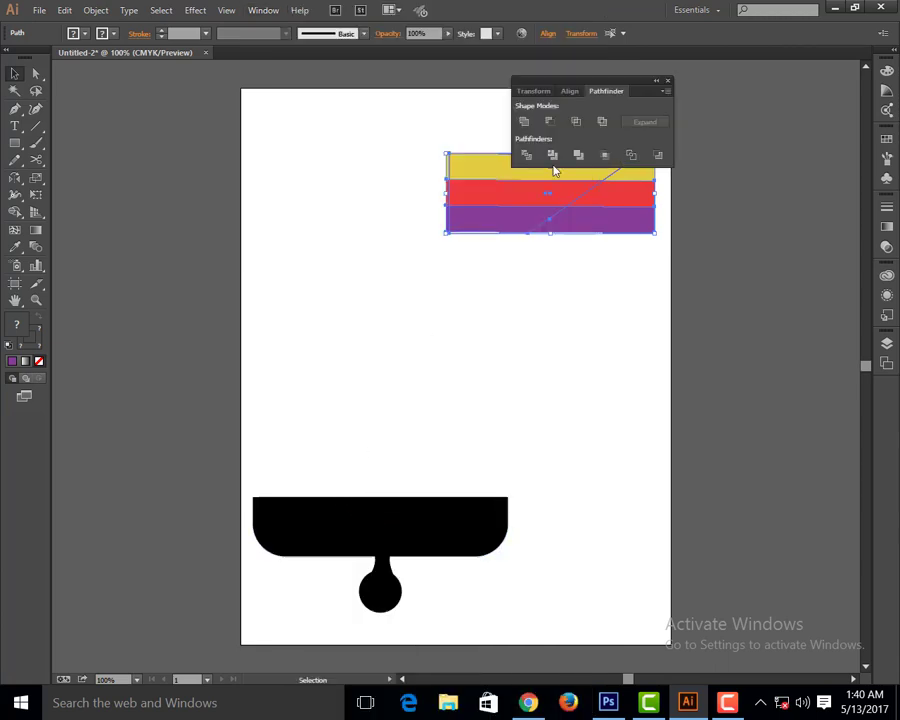
{"action": "mouse_move", "coordinate": [611, 82]}
{"action": "left_mouse_down"}
{"action": "mouse_move", "coordinate": [856, 418]}
{"action": "mouse_move", "coordinate": [846, 387]}
{"action": "mouse_move", "coordinate": [882, 392]}
{"action": "left_mouse_up"}
{"action": "left_click", "coordinate": [852, 401]}
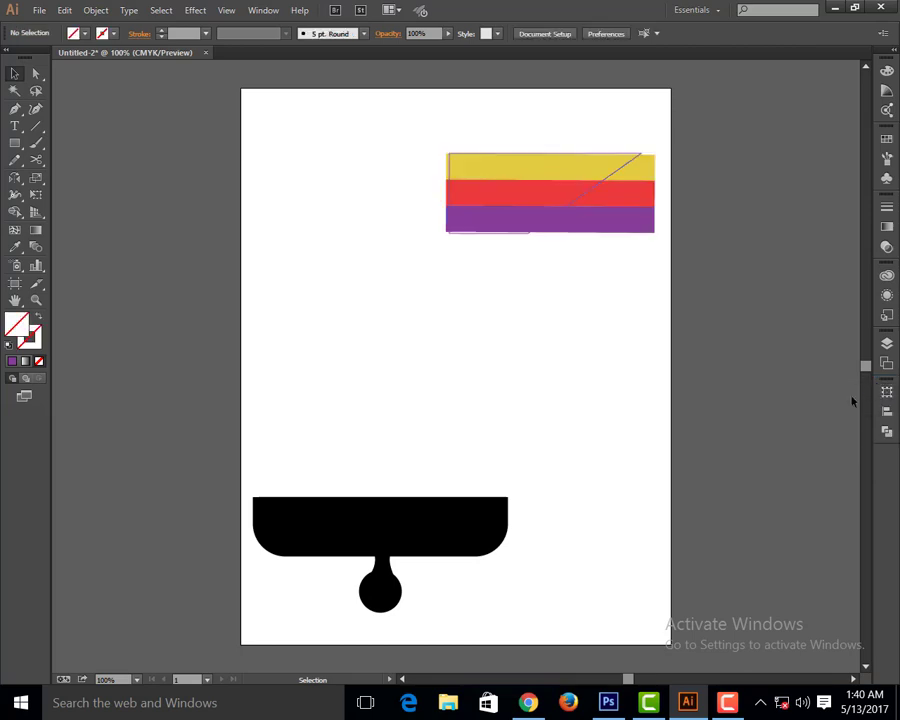
{"action": "left_click", "coordinate": [886, 431]}
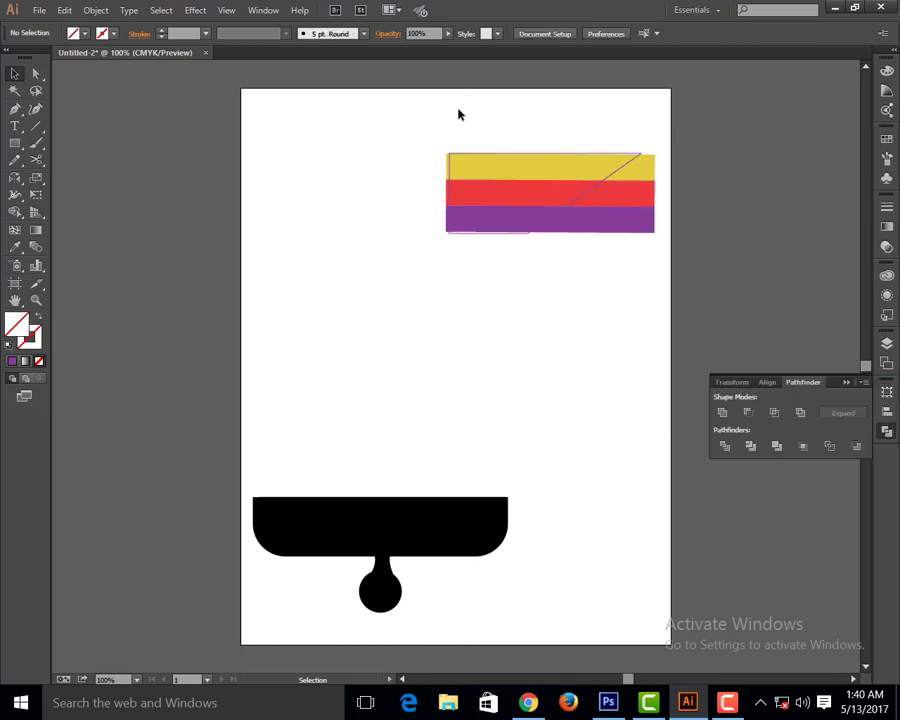
{"action": "left_click_drag", "start_coordinate": [459, 114], "coordinate": [586, 285]}
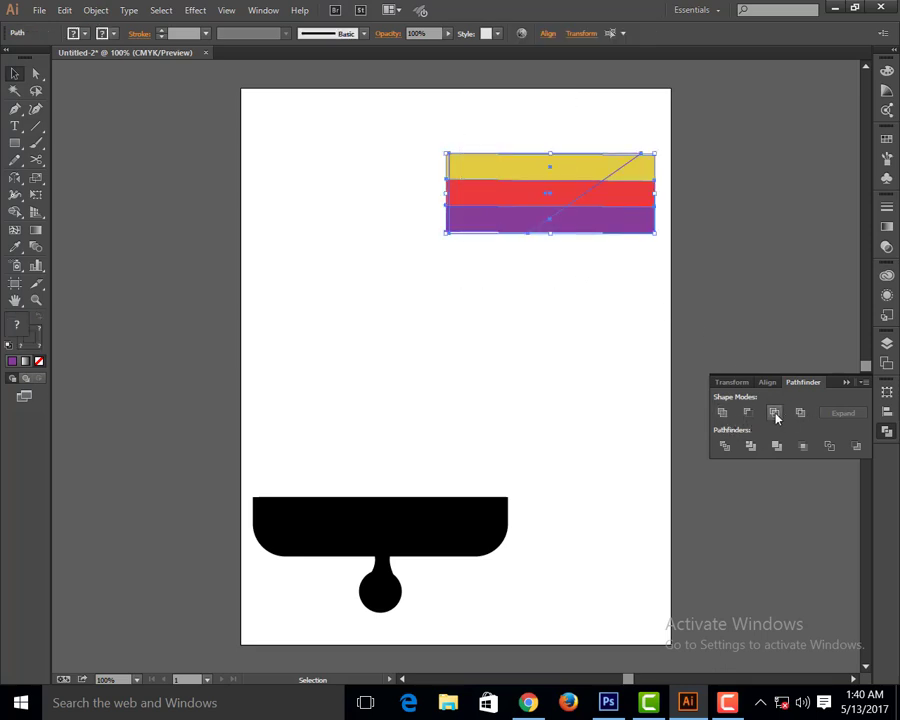
{"action": "left_click", "coordinate": [804, 447]}
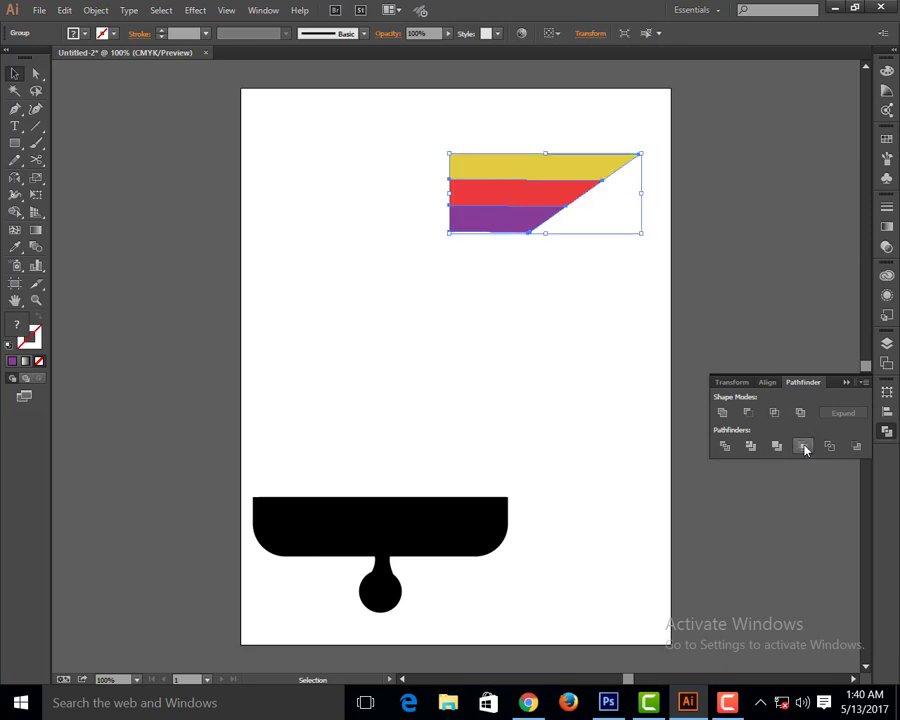
{"action": "left_click", "coordinate": [596, 347]}
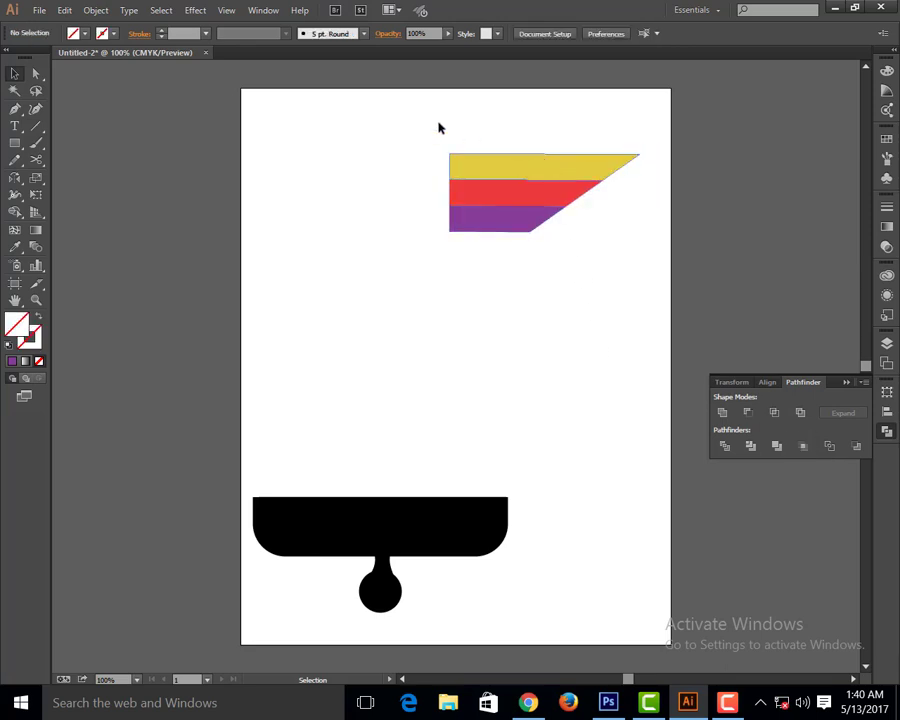
Rotate the cropped coloured bars about 58 degrees.
{"action": "left_click_drag", "start_coordinate": [646, 314], "coordinate": [398, 120]}
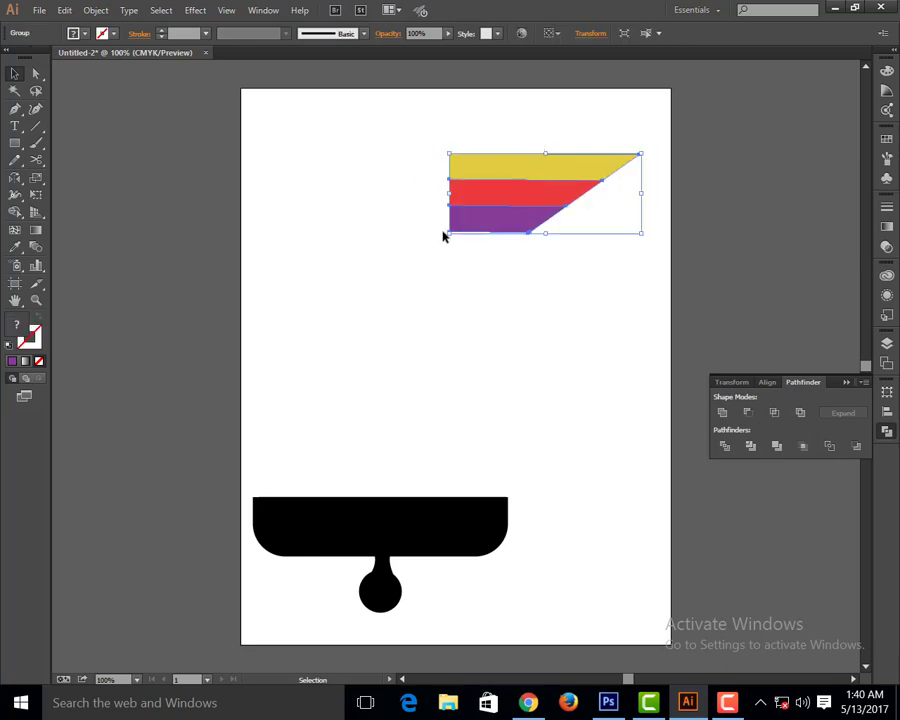
{"action": "mouse_move", "coordinate": [436, 244]}
{"action": "left_mouse_down"}
{"action": "mouse_move", "coordinate": [515, 327]}
{"action": "mouse_move", "coordinate": [517, 305]}
{"action": "left_mouse_up"}
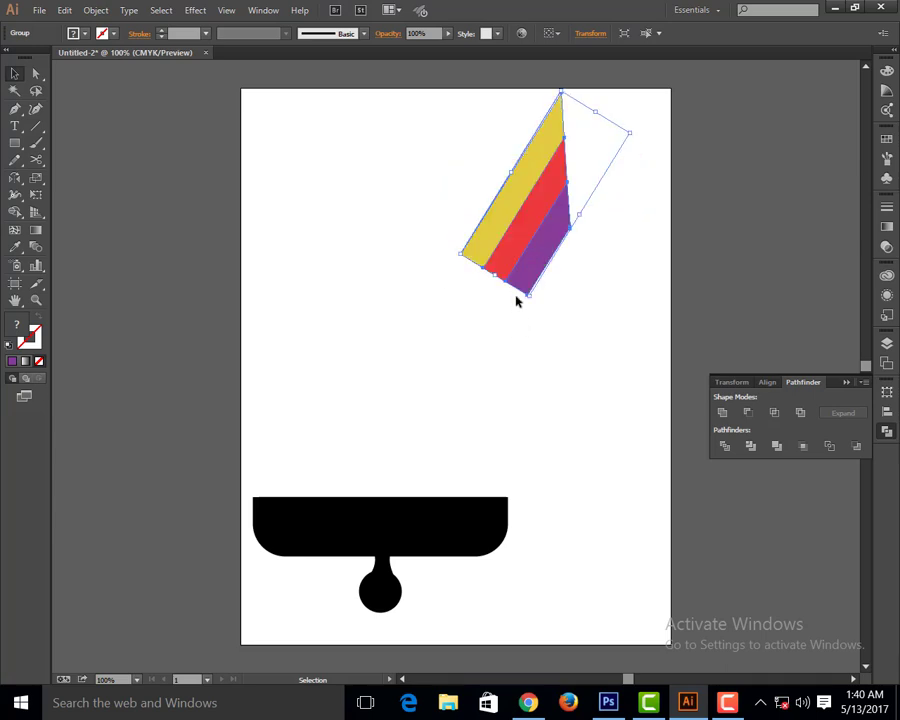
{"action": "left_click", "coordinate": [475, 336]}
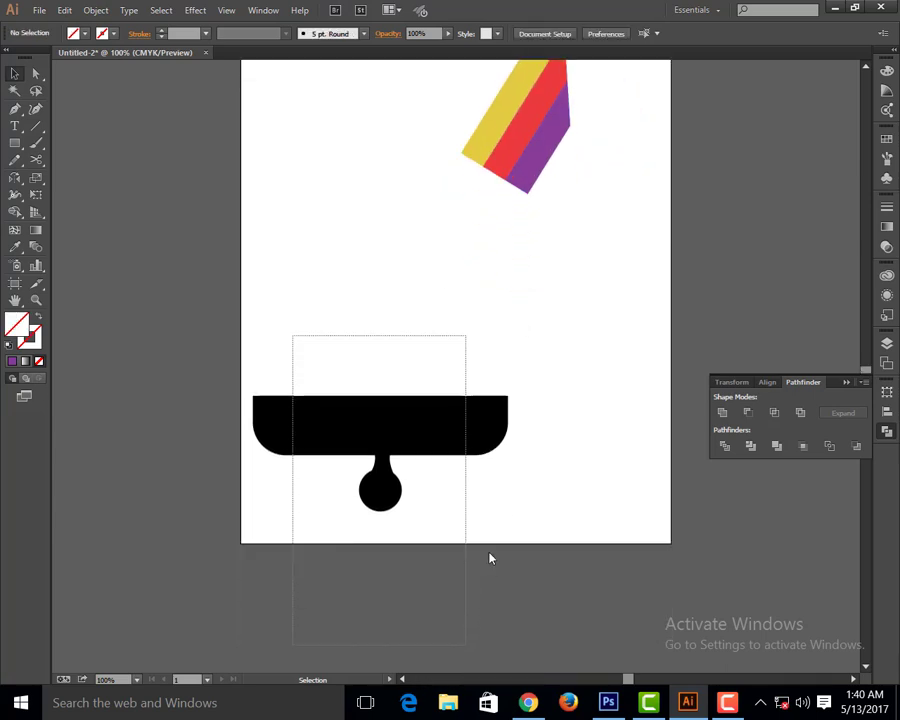
Move the black handle group up and right, shrink it, and tilt it slightly.
{"action": "left_click_drag", "start_coordinate": [348, 659], "coordinate": [496, 480]}
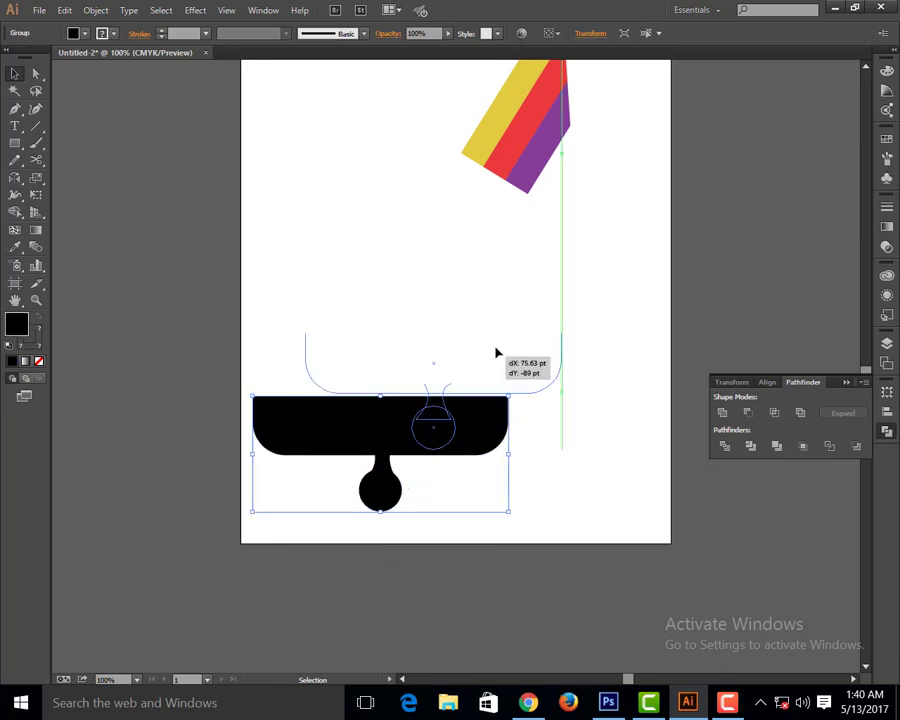
{"action": "left_click_drag", "start_coordinate": [452, 422], "coordinate": [500, 364]}
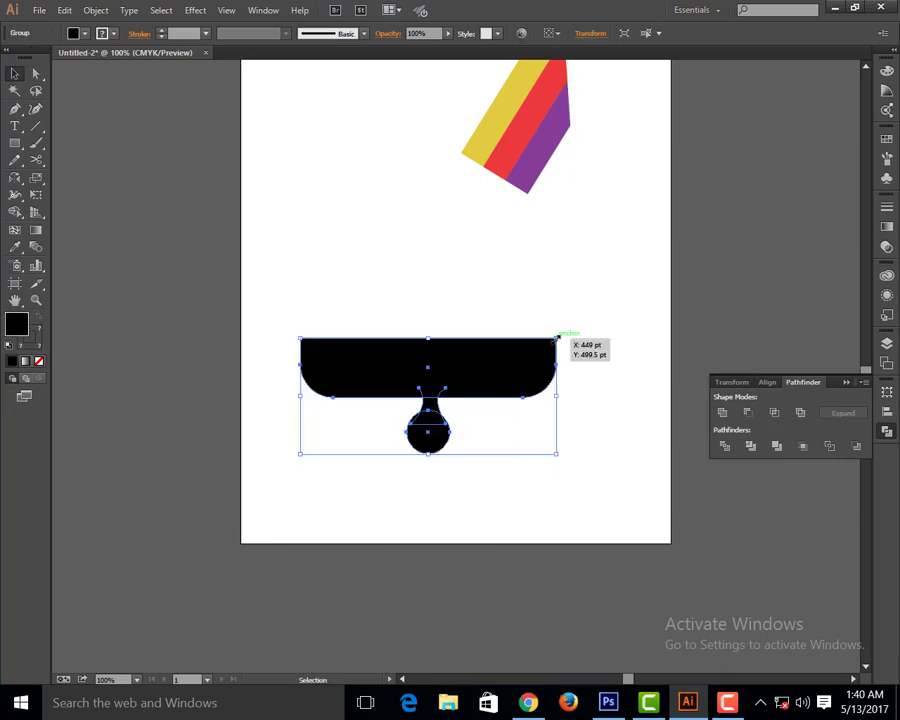
{"action": "mouse_move", "coordinate": [556, 337]}
{"action": "left_mouse_down"}
{"action": "mouse_move", "coordinate": [519, 355]}
{"action": "mouse_move", "coordinate": [546, 380]}
{"action": "left_mouse_up"}
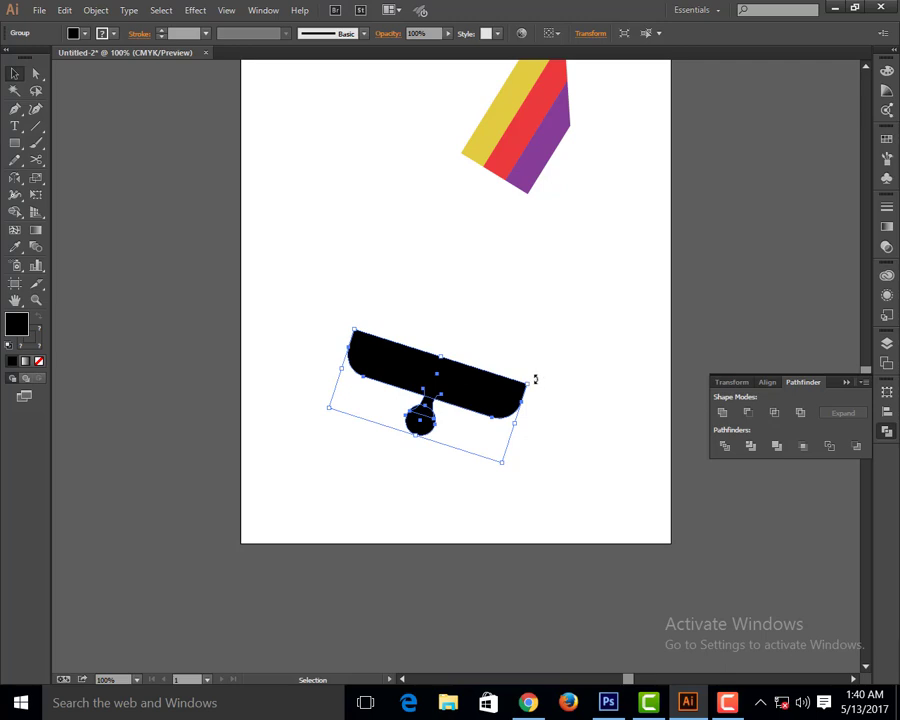
{"action": "left_click", "coordinate": [536, 382]}
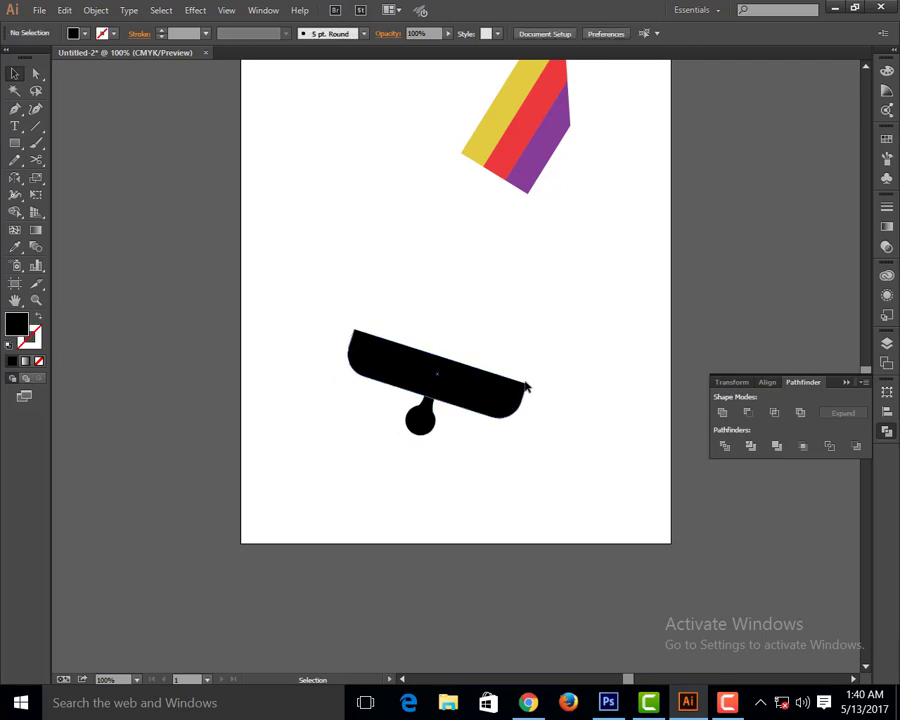
{"action": "left_click", "coordinate": [497, 394]}
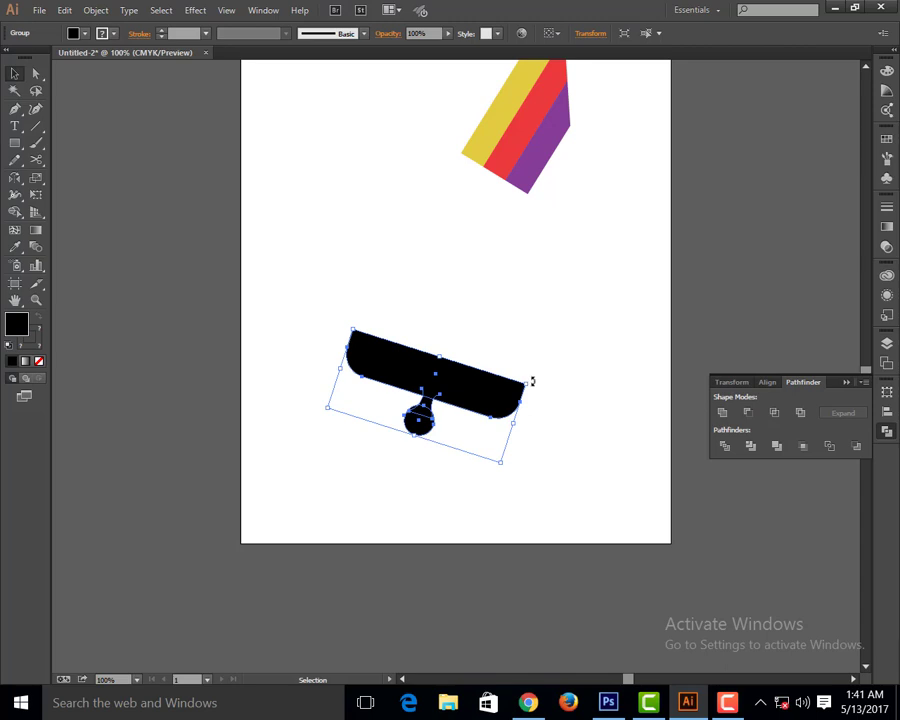
{"action": "left_click_drag", "start_coordinate": [536, 382], "coordinate": [534, 384]}
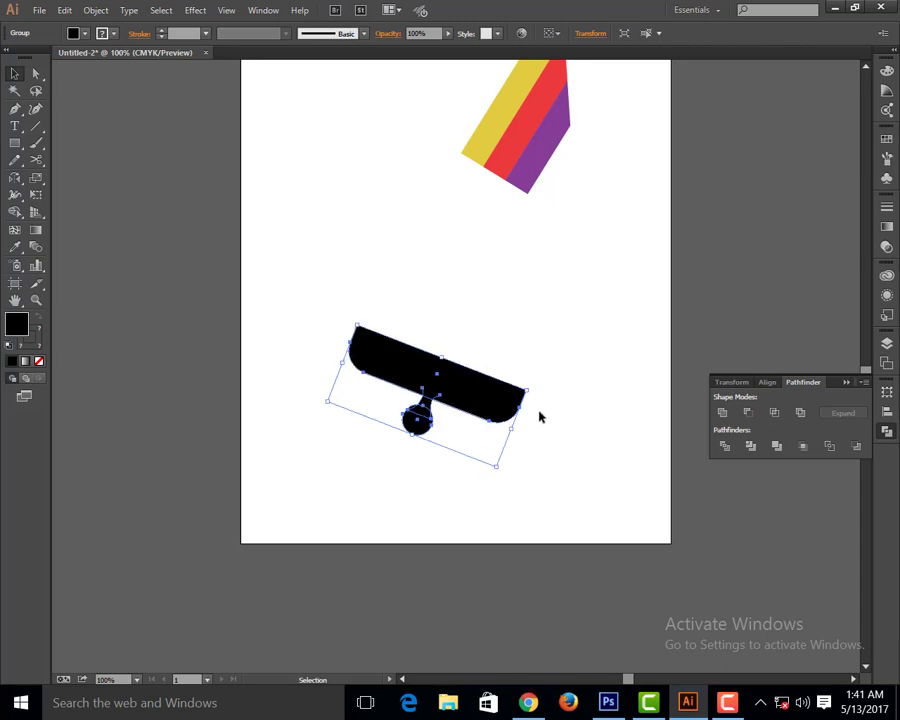
{"action": "left_click", "coordinate": [530, 300]}
{"action": "left_click", "coordinate": [516, 172]}
Move the stripe group onto the black handle, rotate it to about 69° and enlarge it.
{"action": "left_click_drag", "start_coordinate": [514, 114], "coordinate": [488, 284]}
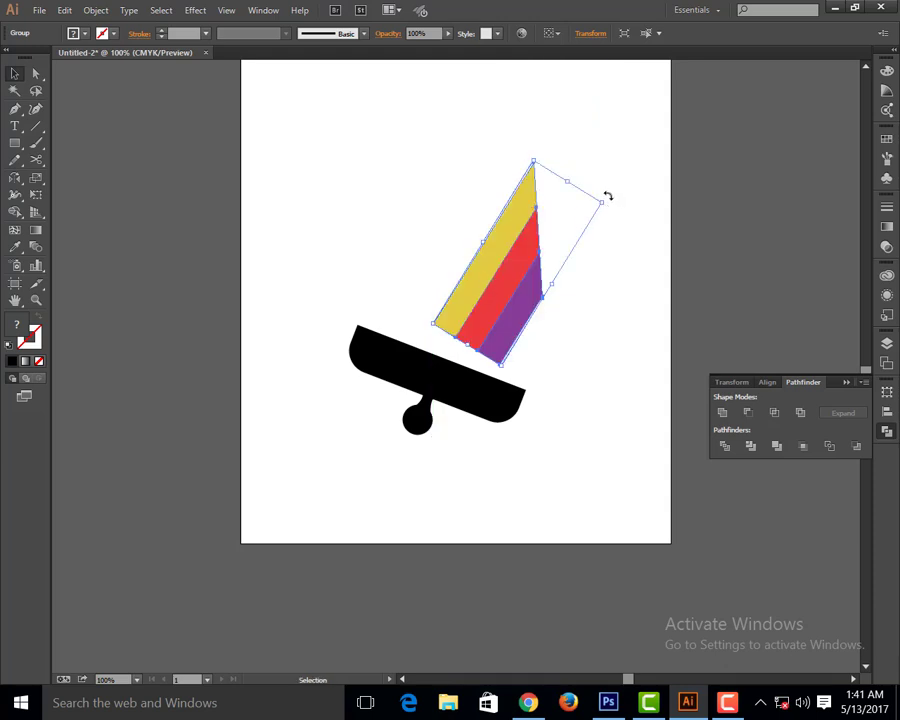
{"action": "left_click_drag", "start_coordinate": [605, 196], "coordinate": [592, 187]}
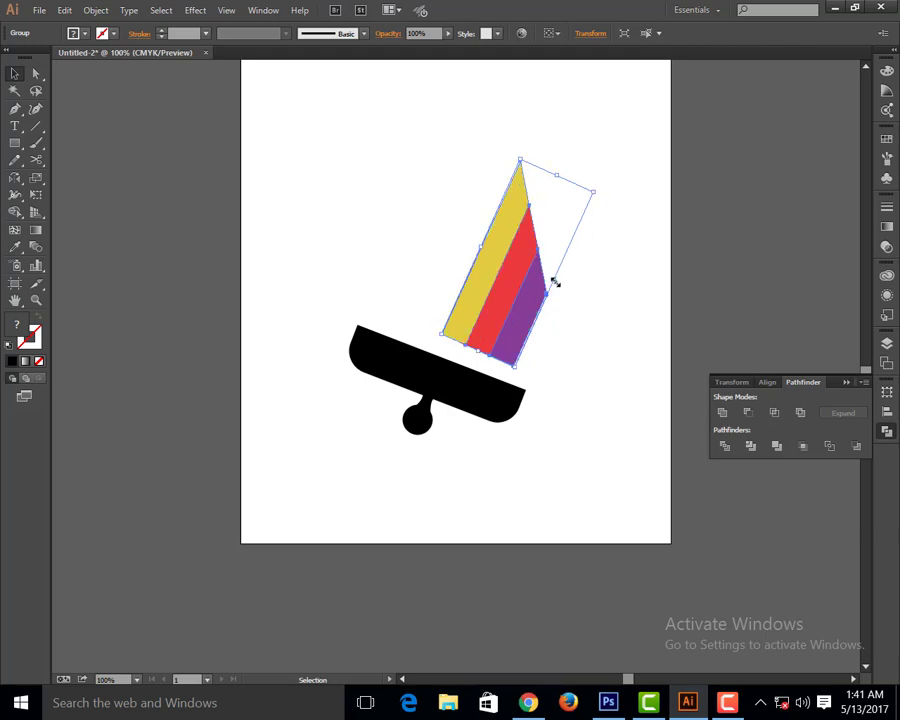
{"action": "left_click_drag", "start_coordinate": [555, 283], "coordinate": [568, 294]}
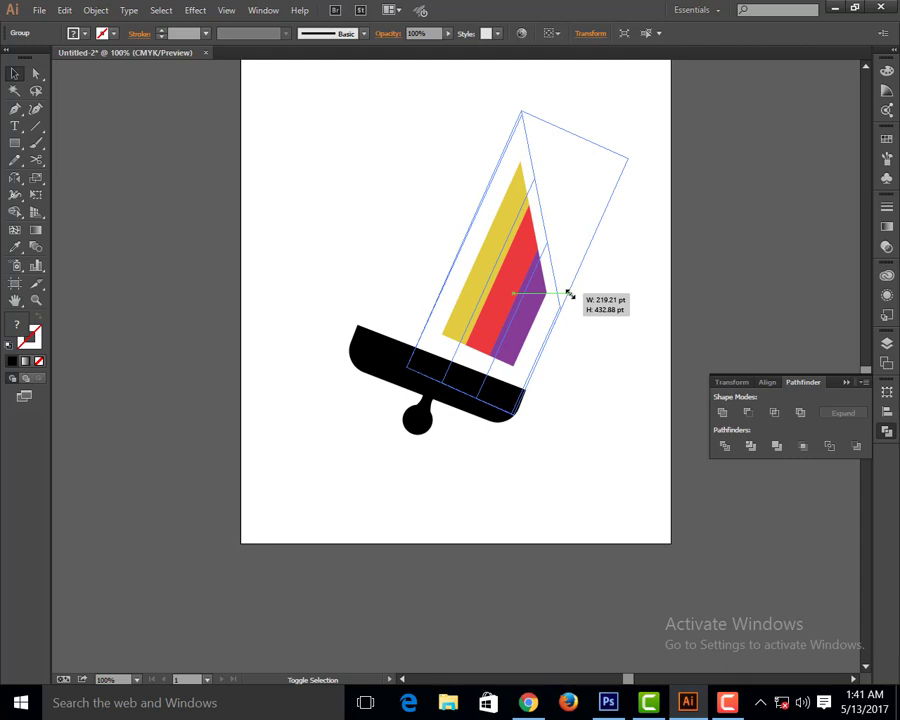
{"action": "left_click_drag", "start_coordinate": [568, 294], "coordinate": [585, 299]}
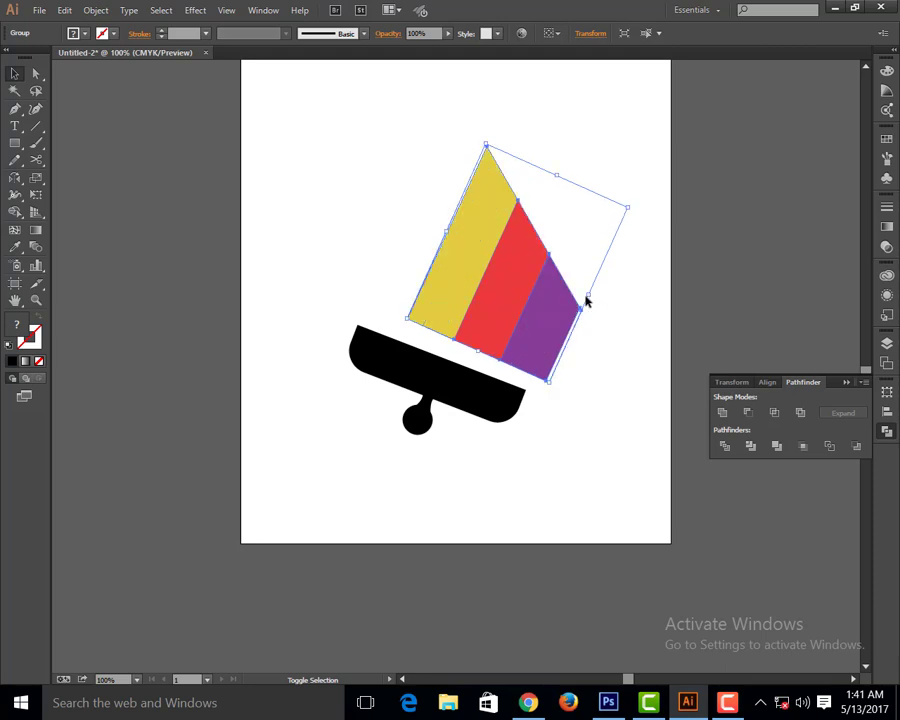
{"action": "left_click_drag", "start_coordinate": [522, 297], "coordinate": [496, 299]}
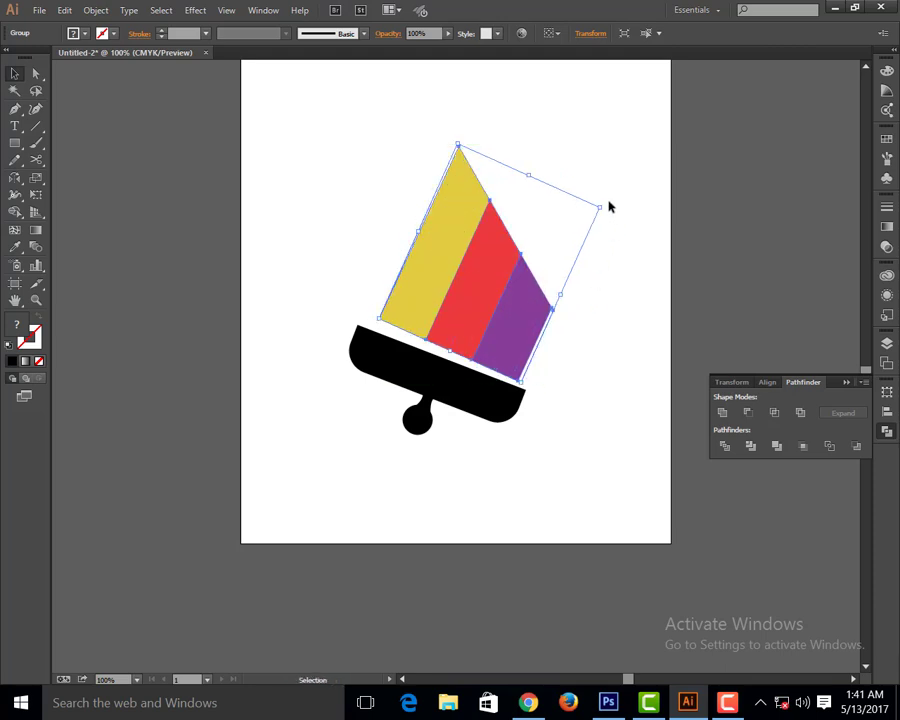
{"action": "left_click_drag", "start_coordinate": [605, 203], "coordinate": [599, 195]}
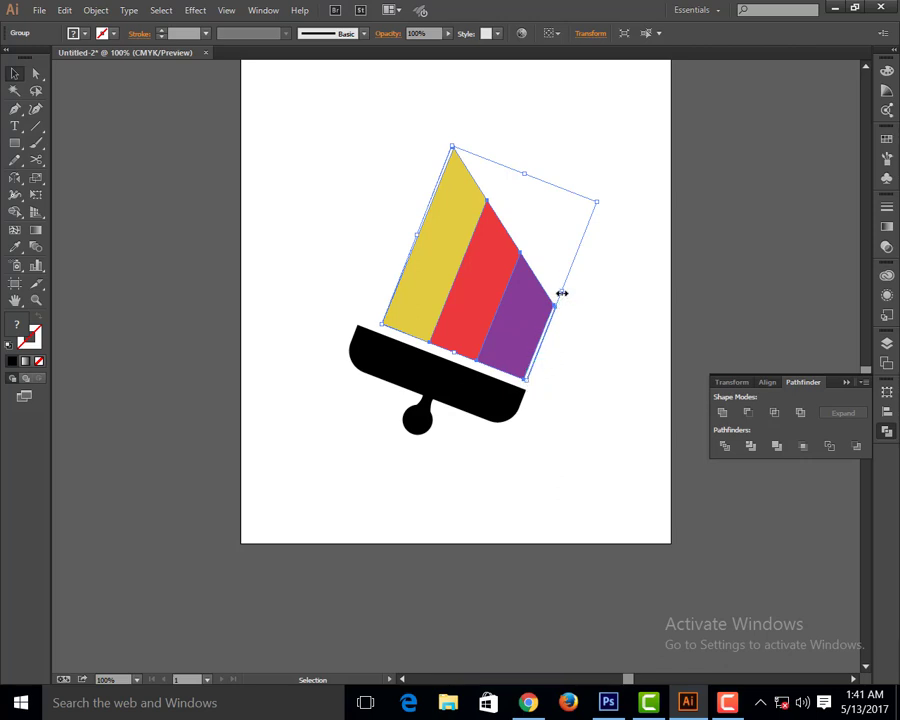
{"action": "key", "text": "shift"}
{"action": "mouse_move", "coordinate": [563, 292]}
{"action": "left_mouse_down"}
{"action": "mouse_move", "coordinate": [572, 296]}
{"action": "mouse_move", "coordinate": [525, 285]}
{"action": "left_mouse_up"}
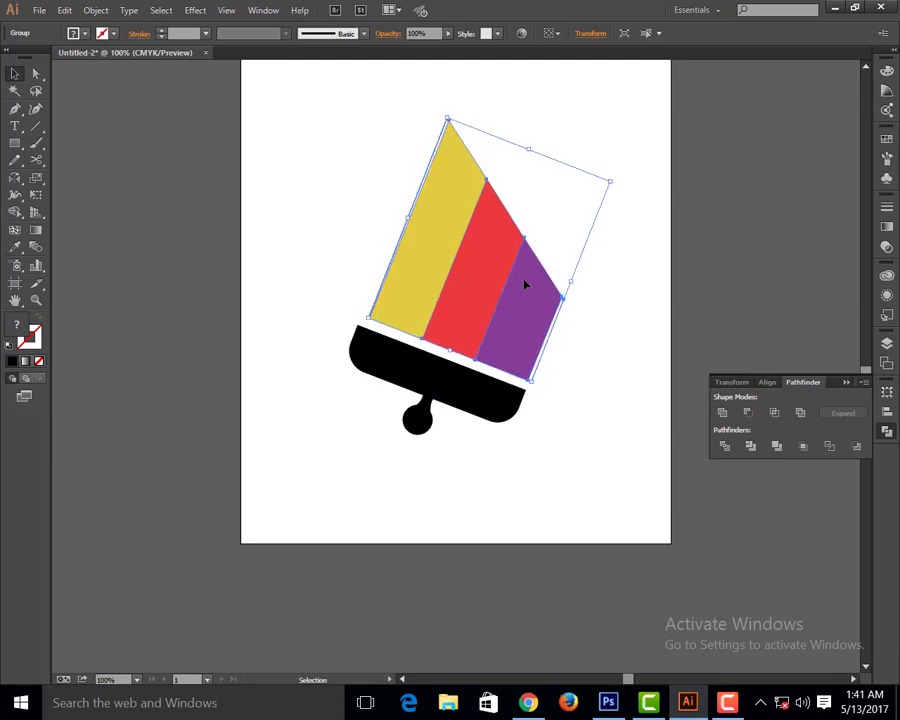
Nudge the stripes slightly down and left so they sit on the handle.
{"action": "key", "text": "Down"}
{"action": "key", "text": "Down"}
{"action": "key", "text": "Down"}
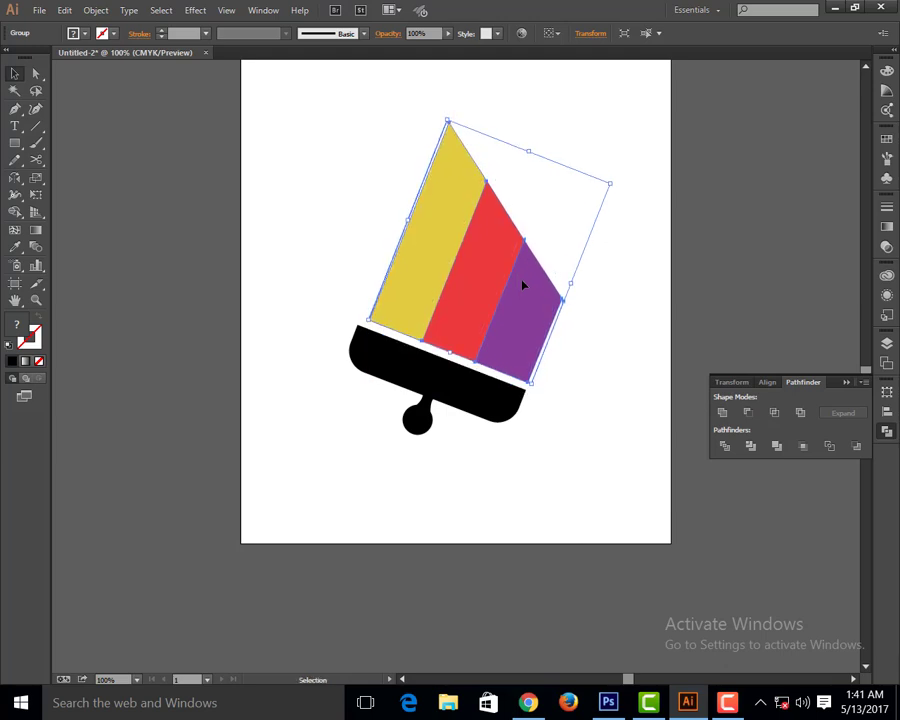
{"action": "key", "text": "Down"}
{"action": "key", "text": "Left"}
{"action": "key", "text": "Left"}
{"action": "key", "text": "Left"}
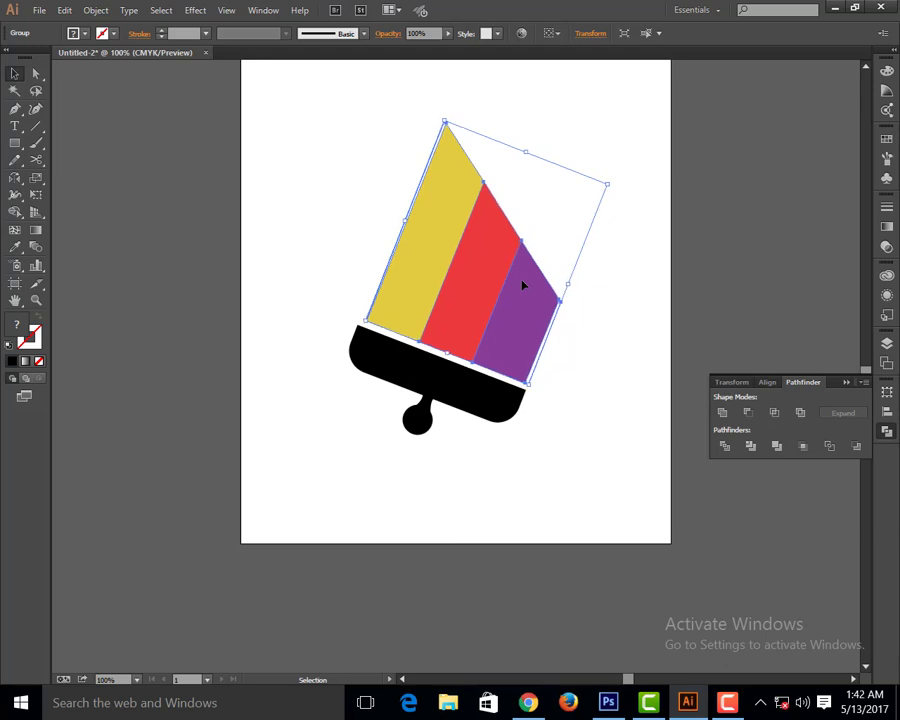
{"action": "key", "text": "Left"}
{"action": "key", "text": "Left"}
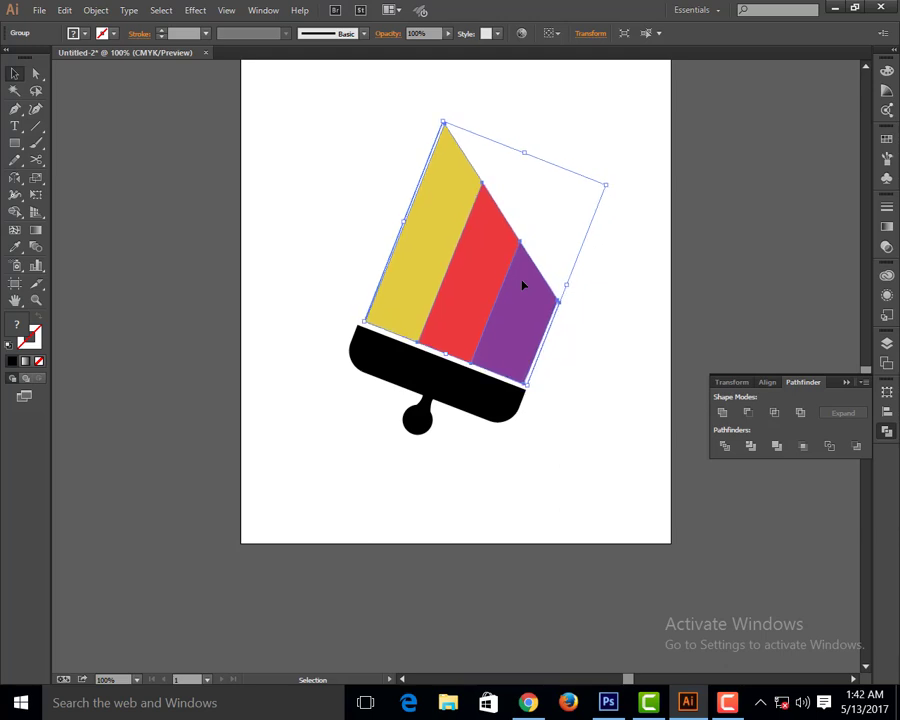
{"action": "key", "text": "Down"}
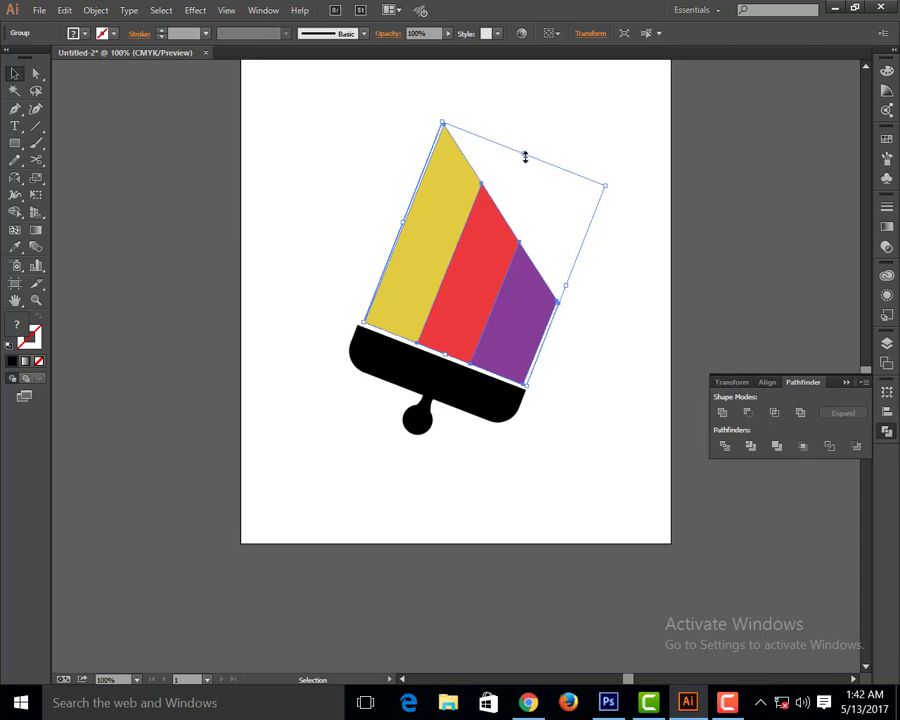
Stretch the stripe group's top upward into a tall pointed tip.
{"action": "left_click", "coordinate": [400, 371]}
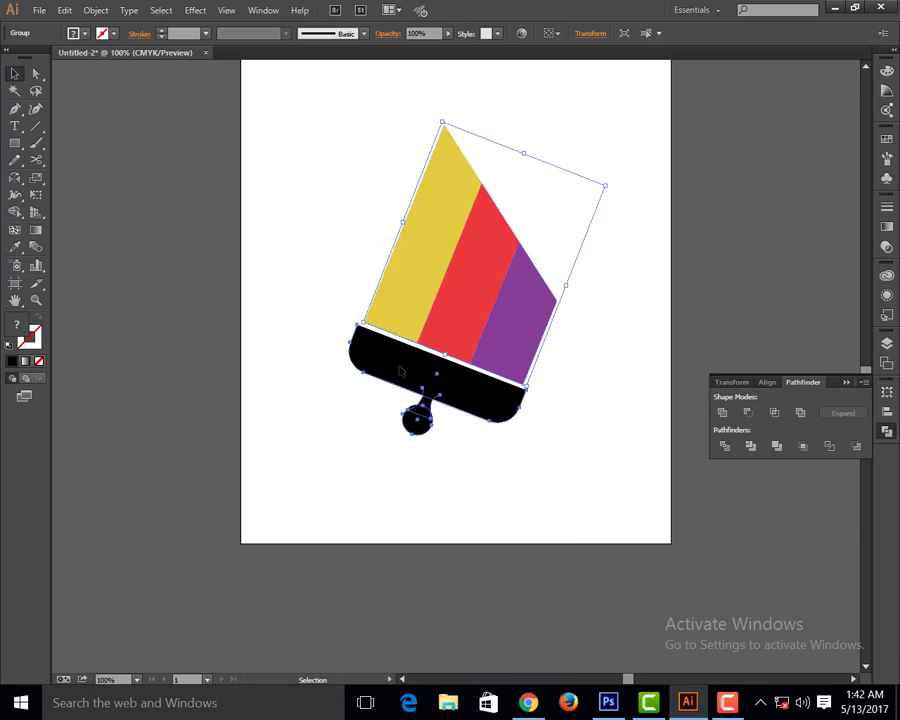
{"action": "left_click", "coordinate": [462, 264]}
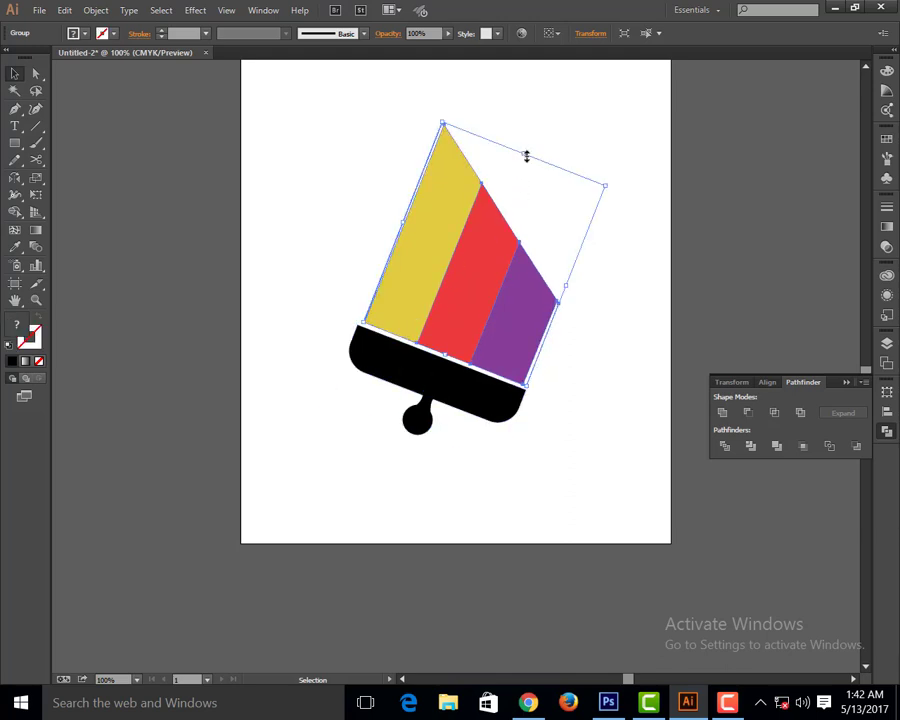
{"action": "key", "text": "ctrl"}
{"action": "left_click_drag", "start_coordinate": [527, 155], "coordinate": [566, 96]}
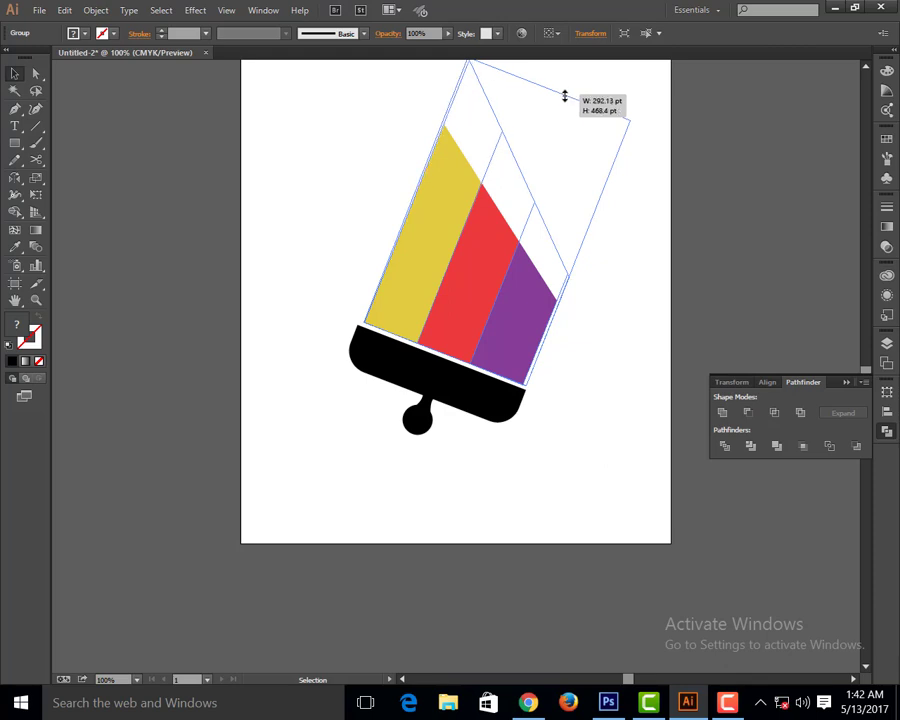
{"action": "left_click_drag", "start_coordinate": [566, 96], "coordinate": [565, 91]}
Select the handle and bristles together and scale the whole paintbrush down.
{"action": "left_click", "coordinate": [322, 151]}
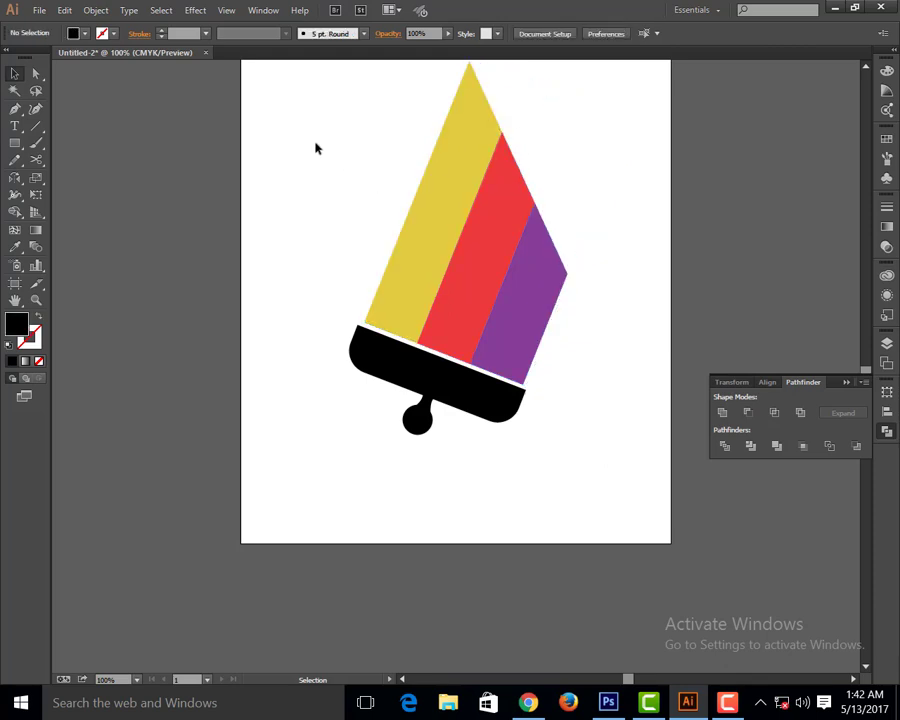
{"action": "left_click_drag", "start_coordinate": [307, 141], "coordinate": [597, 304]}
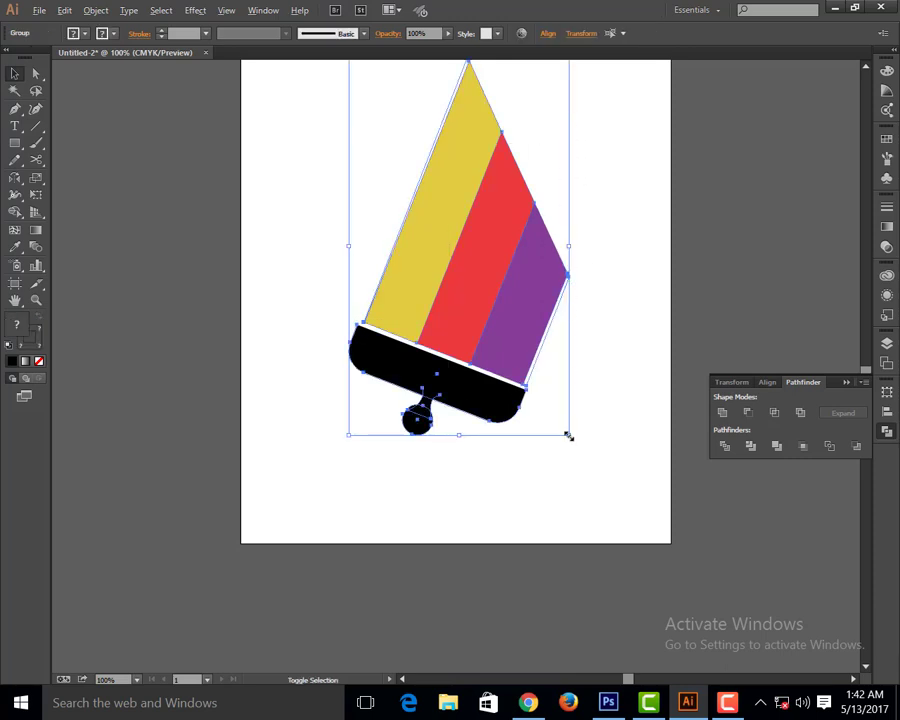
{"action": "left_click_drag", "start_coordinate": [568, 436], "coordinate": [544, 392]}
{"action": "left_click", "coordinate": [545, 466]}
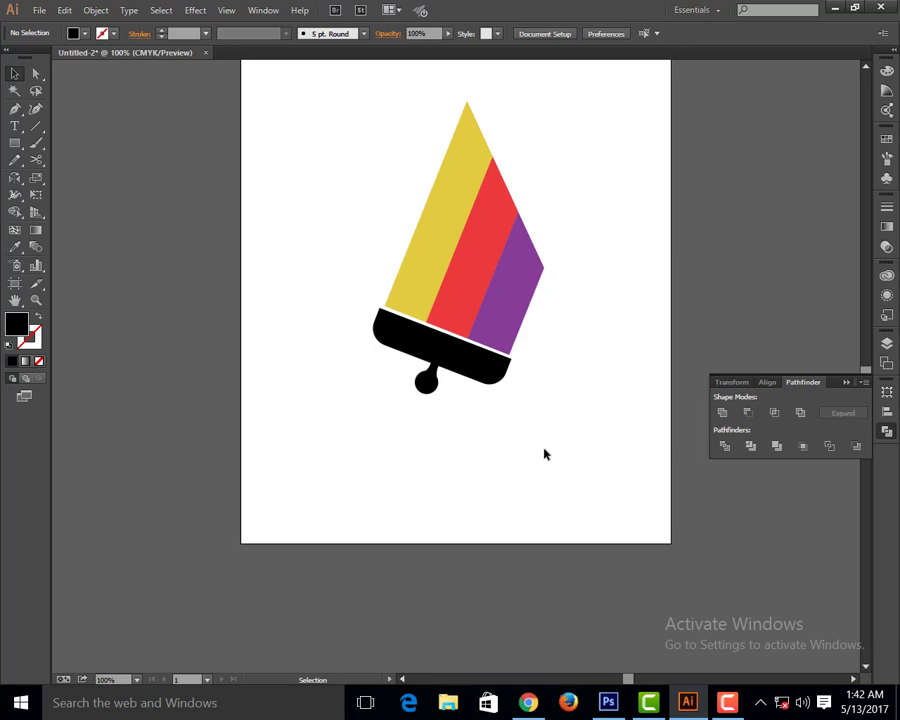
Group the handle and bristles, then move the grouped paintbrush about 85 pt up the page.
{"action": "key", "text": "ctrl+minus"}
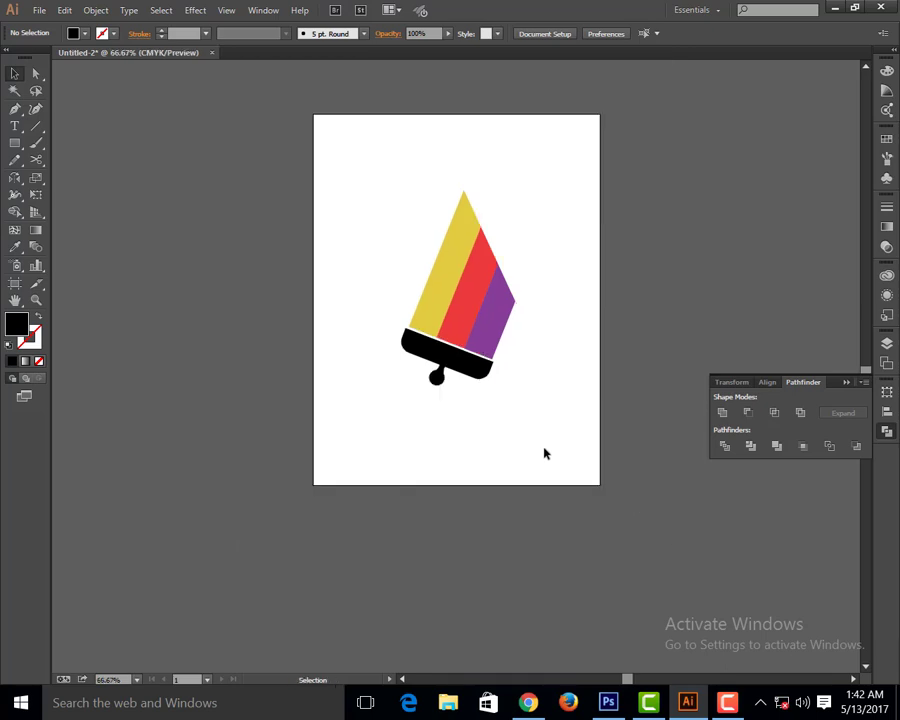
{"action": "left_click_drag", "start_coordinate": [352, 248], "coordinate": [584, 454]}
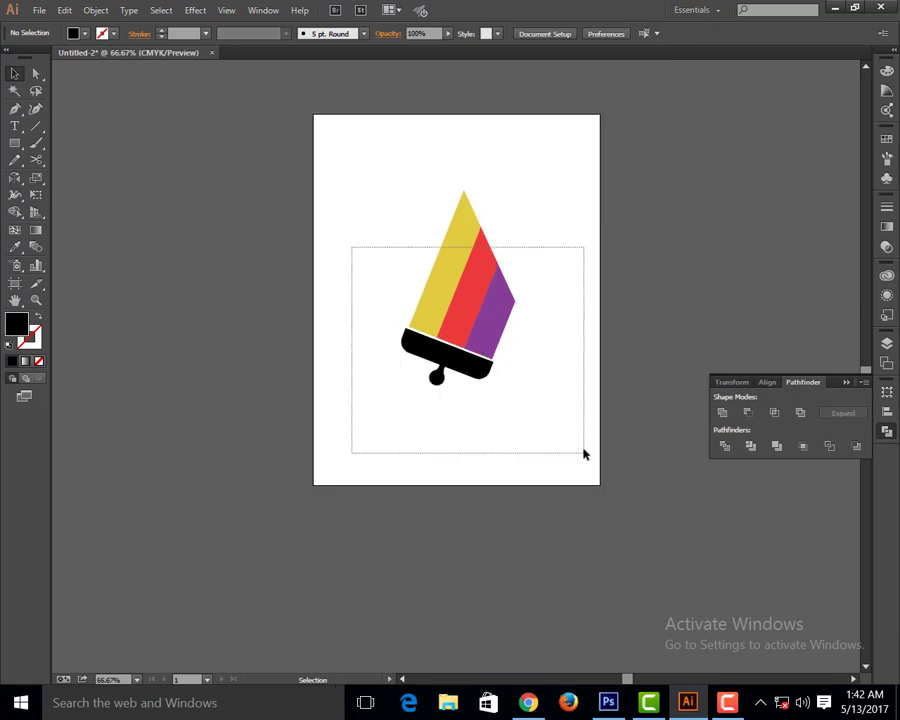
{"action": "right_click", "coordinate": [466, 272]}
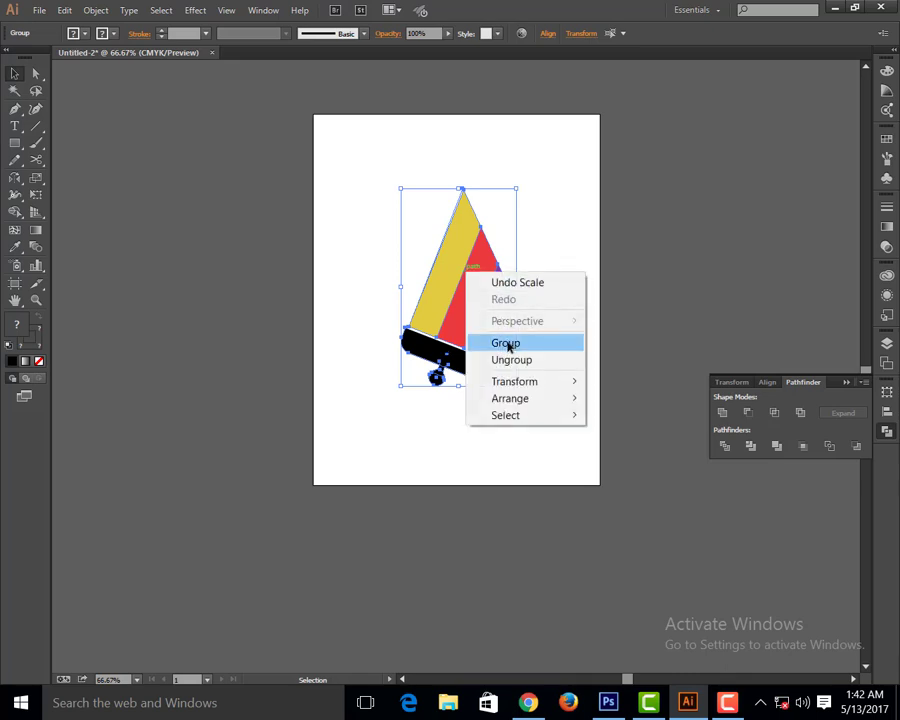
{"action": "left_click", "coordinate": [509, 345]}
{"action": "left_click_drag", "start_coordinate": [464, 321], "coordinate": [466, 284]}
{"action": "left_click", "coordinate": [400, 410]}
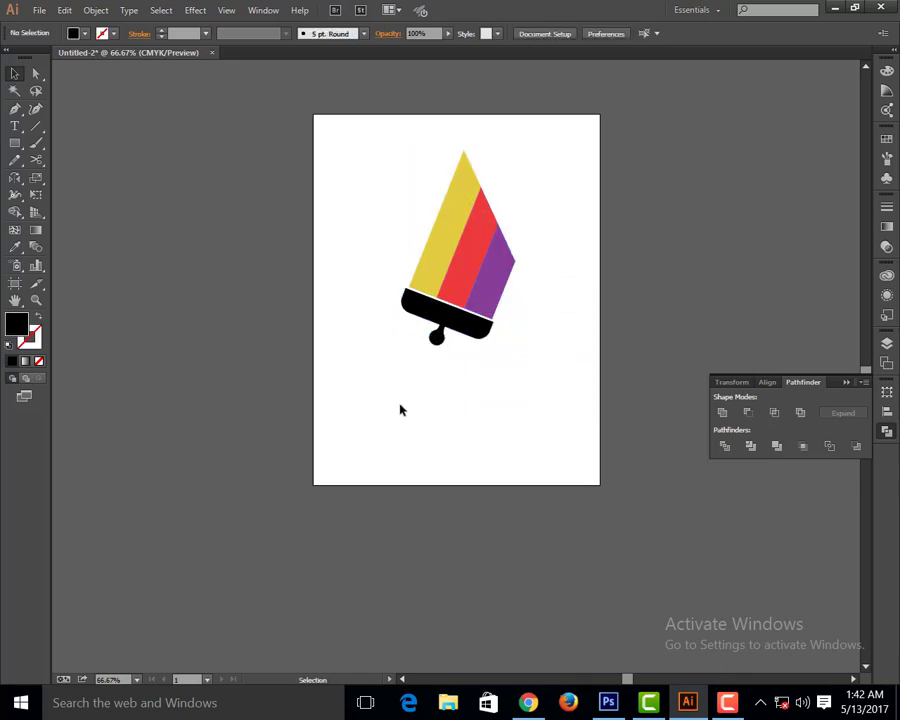
Add the text BERGER below the paintbrush.
{"action": "left_click", "coordinate": [15, 128]}
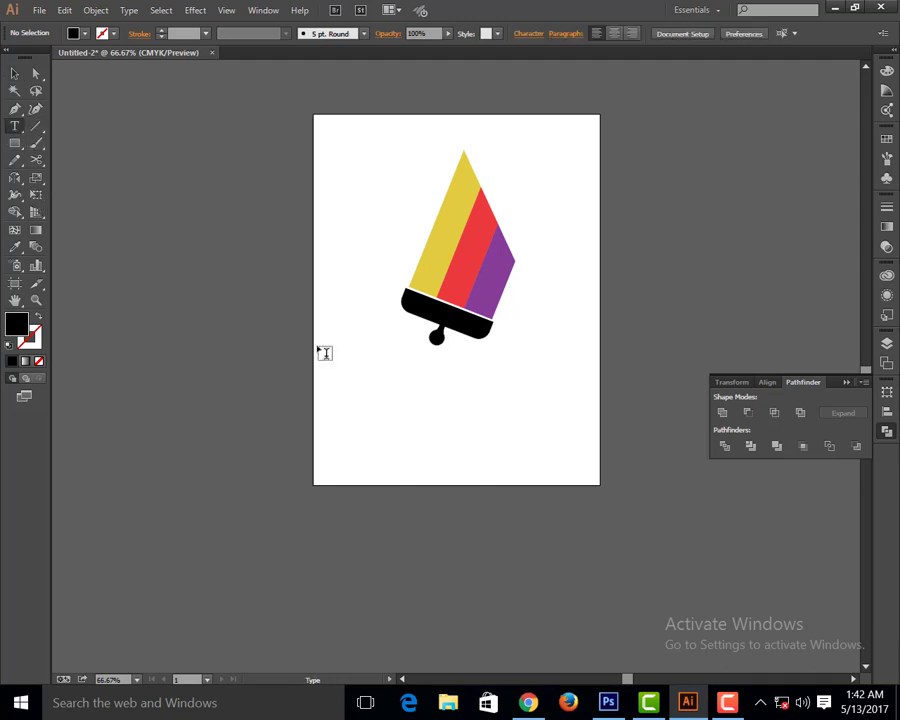
{"action": "left_click", "coordinate": [364, 386]}
{"action": "type", "text": "BERGER"}
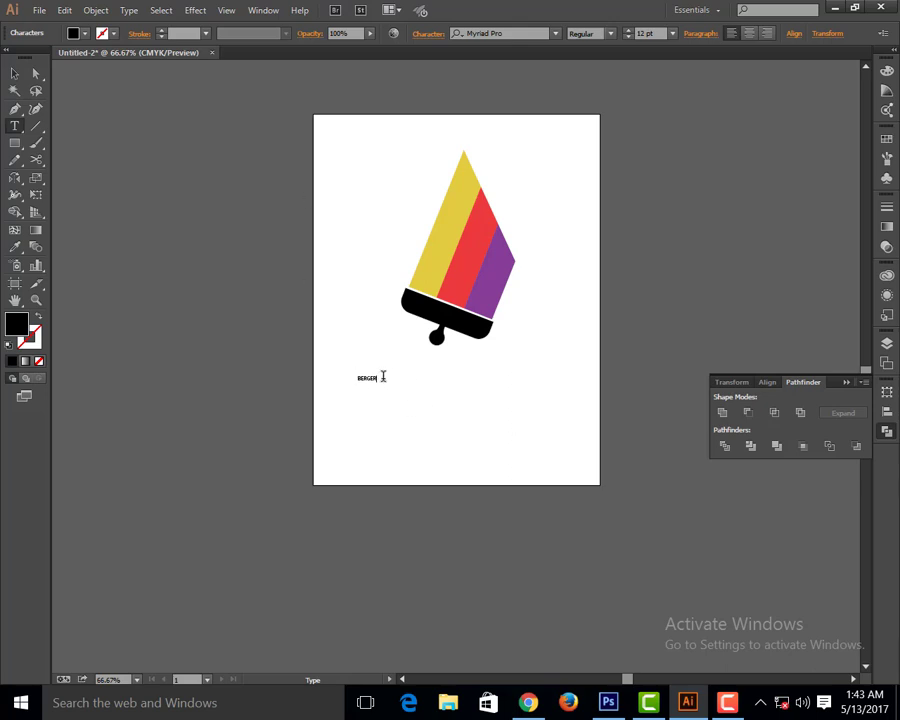
{"action": "left_click_drag", "start_coordinate": [380, 376], "coordinate": [310, 374]}
{"action": "key", "text": "Escape"}
Set BERGER's font size to 102 pt in the Character panel.
{"action": "key", "text": "ctrl+t"}
{"action": "double_click", "coordinate": [367, 378]}
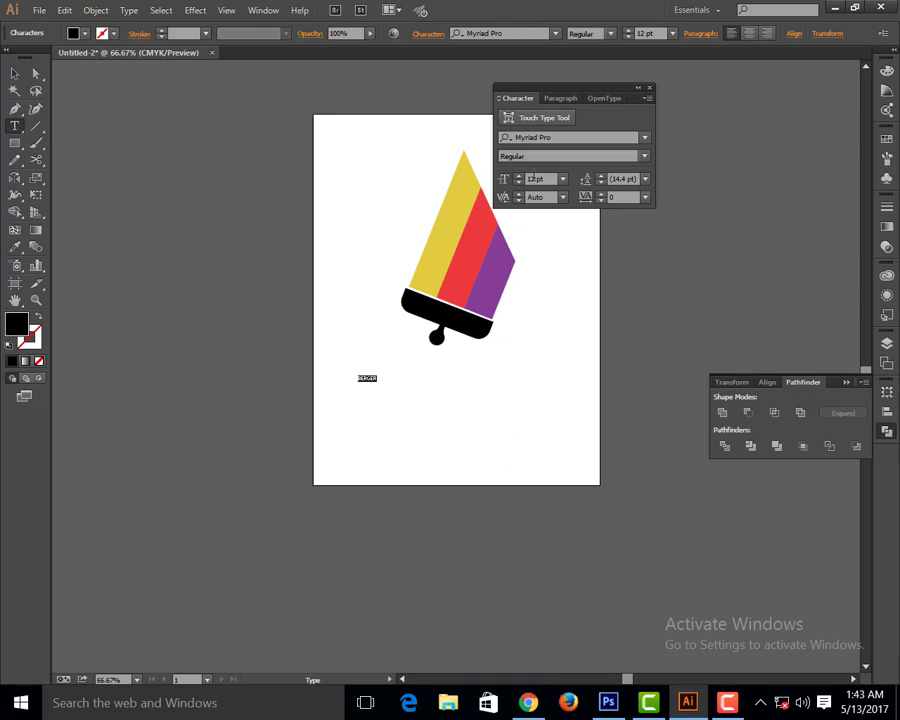
{"action": "left_click", "coordinate": [540, 178]}
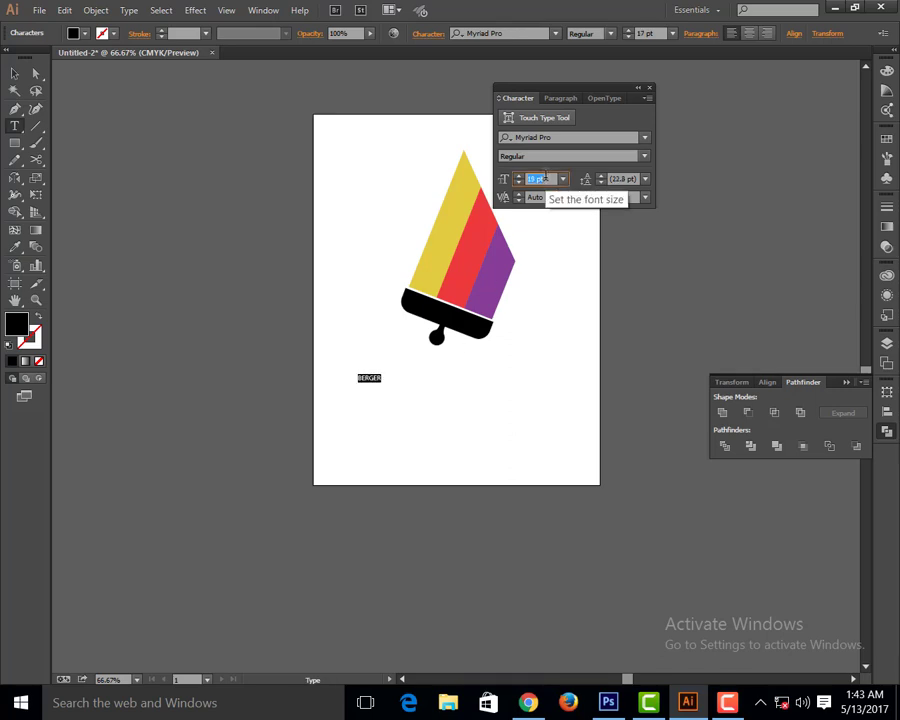
{"action": "scroll", "coordinate": [545, 178], "scroll_direction": "up", "scroll_amount": 20}
{"action": "scroll", "coordinate": [545, 178], "scroll_direction": "up", "scroll_amount": 7}
{"action": "scroll", "coordinate": [545, 178], "scroll_direction": "up", "scroll_amount": 9}
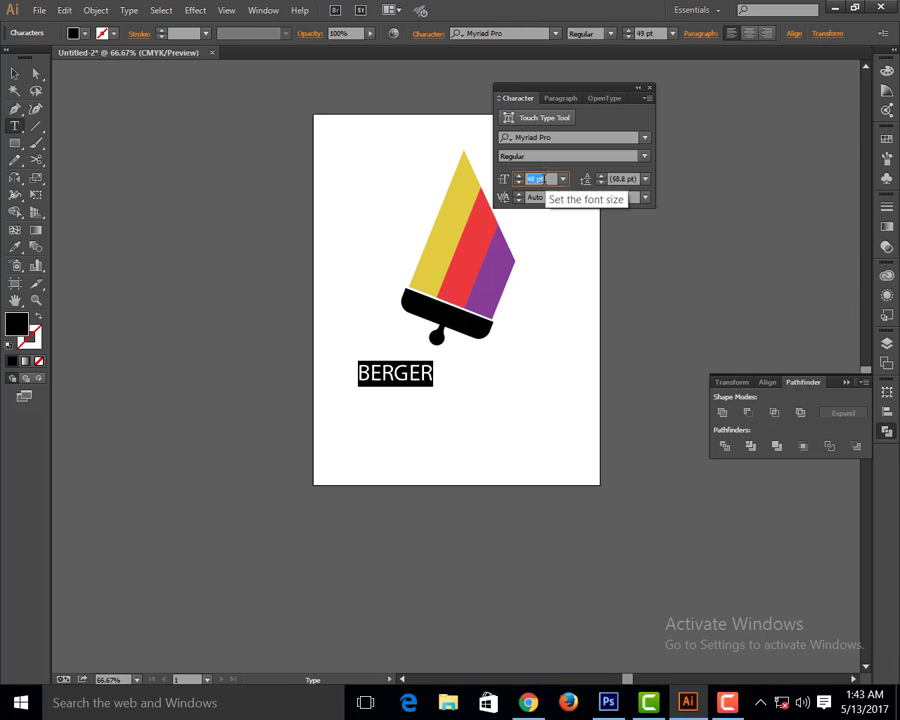
{"action": "scroll", "coordinate": [545, 178], "scroll_direction": "up", "scroll_amount": 3}
{"action": "scroll", "coordinate": [545, 178], "scroll_direction": "up", "scroll_amount": 14}
{"action": "scroll", "coordinate": [545, 178], "scroll_direction": "up", "scroll_amount": 6}
{"action": "scroll", "coordinate": [545, 178], "scroll_direction": "up", "scroll_amount": 2}
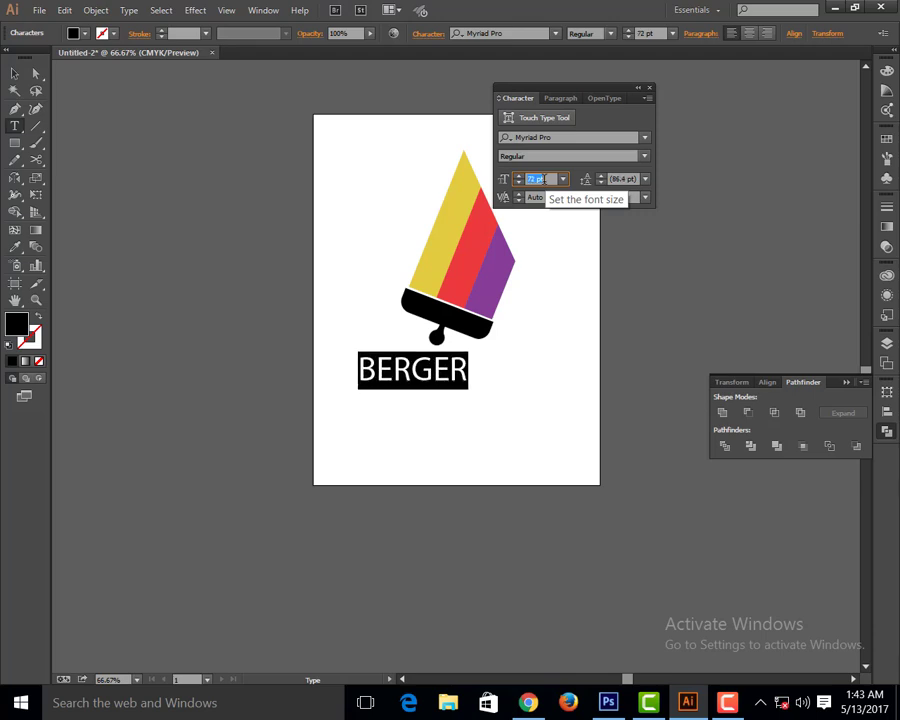
{"action": "scroll", "coordinate": [545, 178], "scroll_direction": "up", "scroll_amount": 7}
{"action": "scroll", "coordinate": [545, 178], "scroll_direction": "up", "scroll_amount": 5}
{"action": "scroll", "coordinate": [545, 178], "scroll_direction": "up", "scroll_amount": 5}
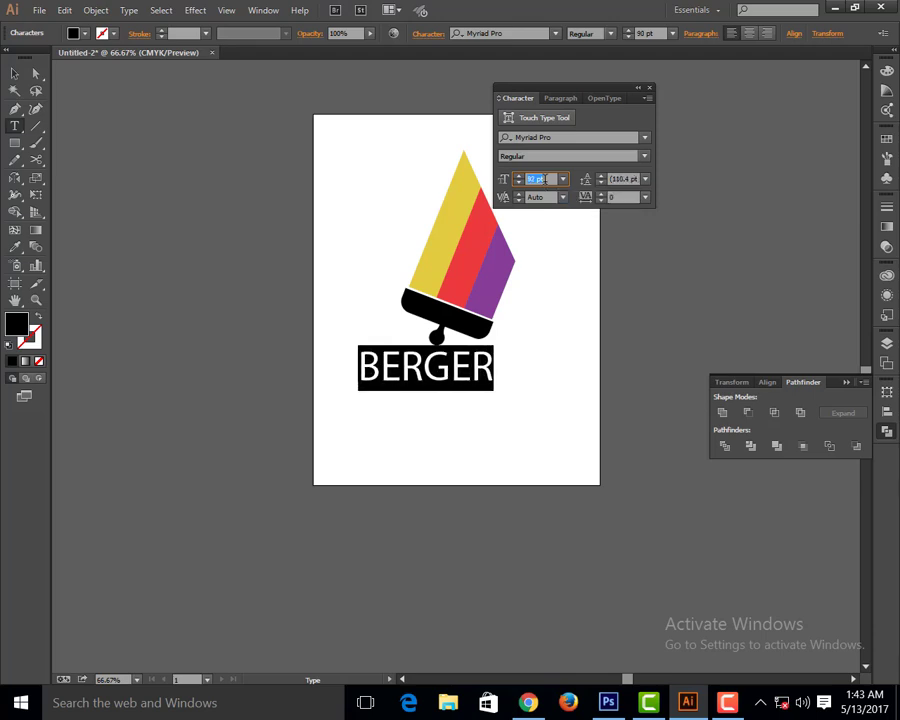
{"action": "scroll", "coordinate": [545, 178], "scroll_direction": "up", "scroll_amount": 5}
{"action": "scroll", "coordinate": [545, 178], "scroll_direction": "up", "scroll_amount": 5}
{"action": "scroll", "coordinate": [545, 178], "scroll_direction": "up", "scroll_amount": 1}
{"action": "scroll", "coordinate": [545, 178], "scroll_direction": "up", "scroll_amount": 1}
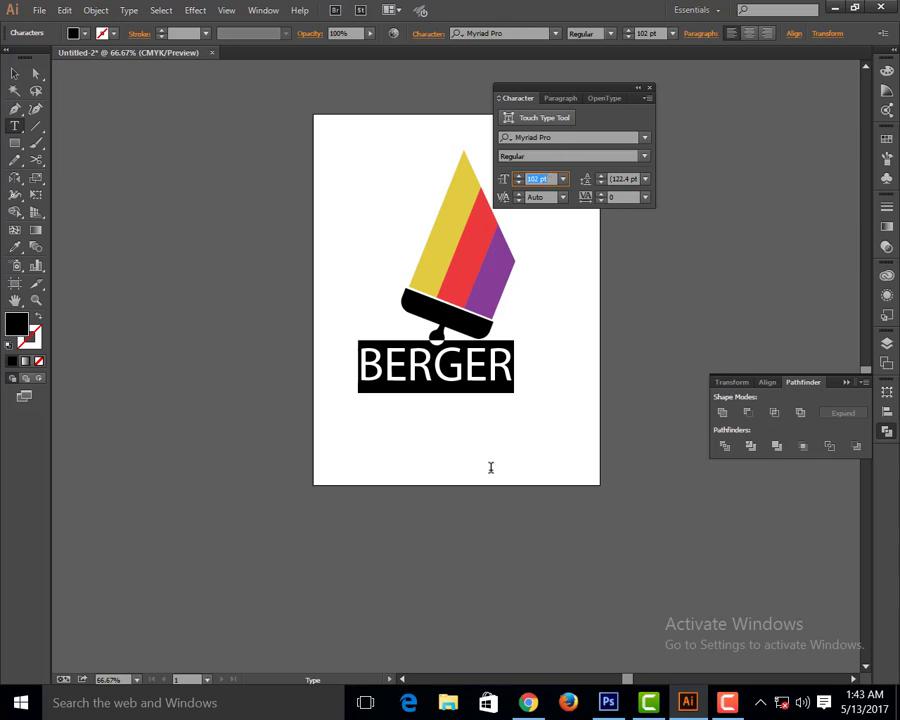
{"action": "left_click", "coordinate": [591, 116]}
{"action": "left_click", "coordinate": [15, 72]}
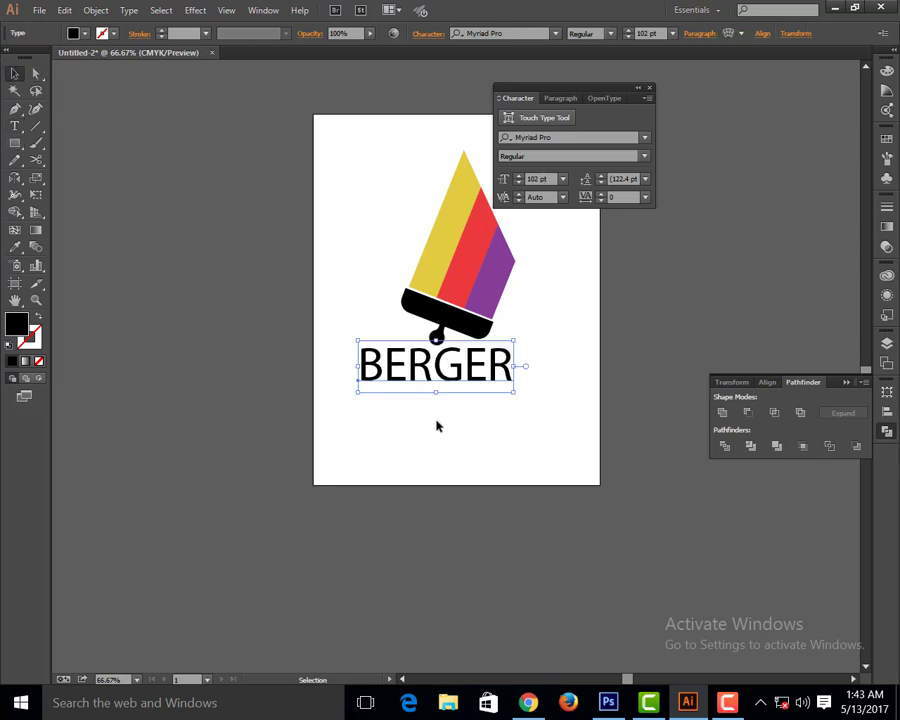
Move BERGER right and down and the paintbrush up-left, then close the Character panel.
{"action": "left_click", "coordinate": [454, 400]}
{"action": "mouse_move", "coordinate": [459, 366]}
{"action": "left_mouse_down"}
{"action": "mouse_move", "coordinate": [464, 379]}
{"action": "mouse_move", "coordinate": [494, 369]}
{"action": "left_mouse_up"}
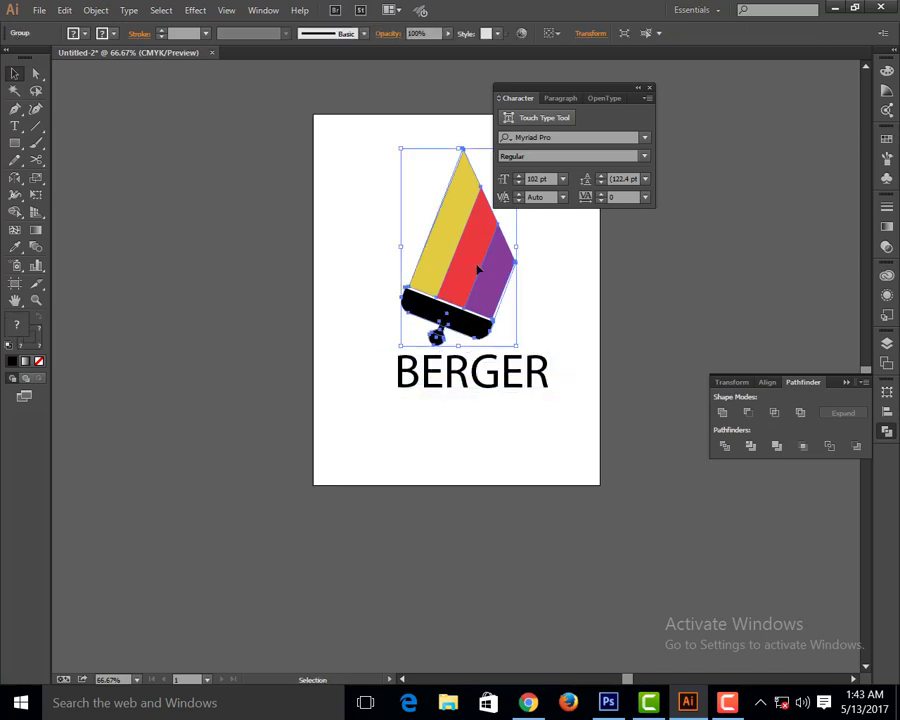
{"action": "left_click_drag", "start_coordinate": [478, 273], "coordinate": [442, 261]}
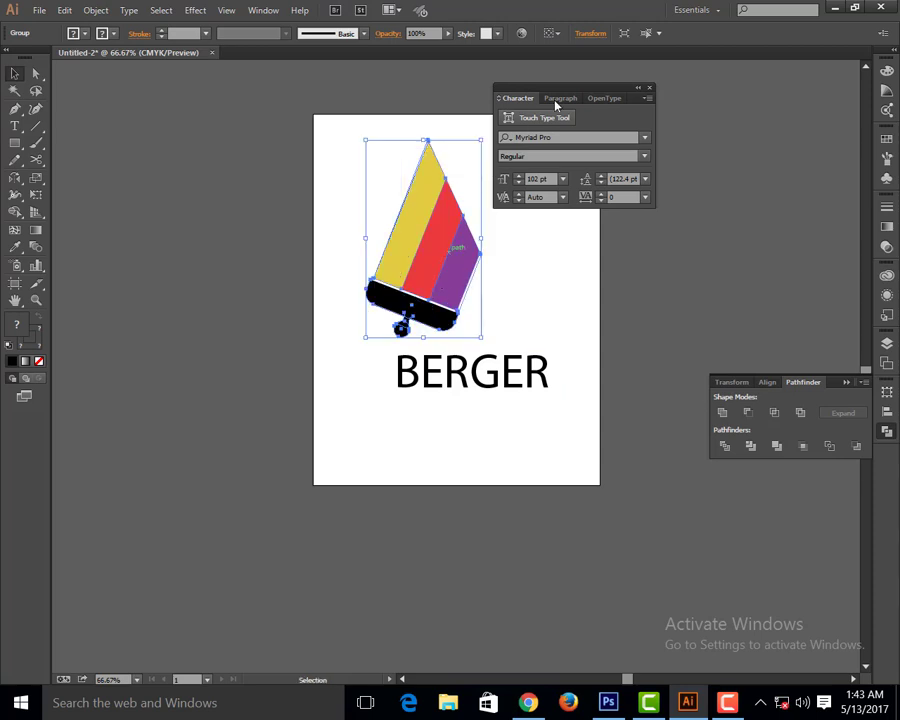
{"action": "left_click", "coordinate": [651, 91]}
{"action": "left_click", "coordinate": [498, 404]}
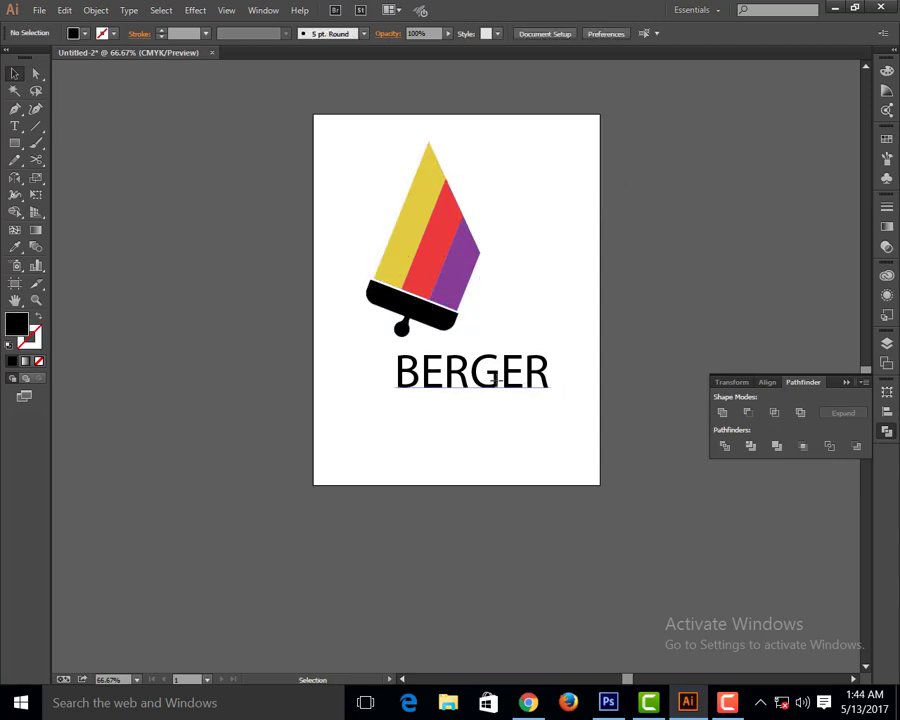
{"action": "left_click", "coordinate": [494, 380]}
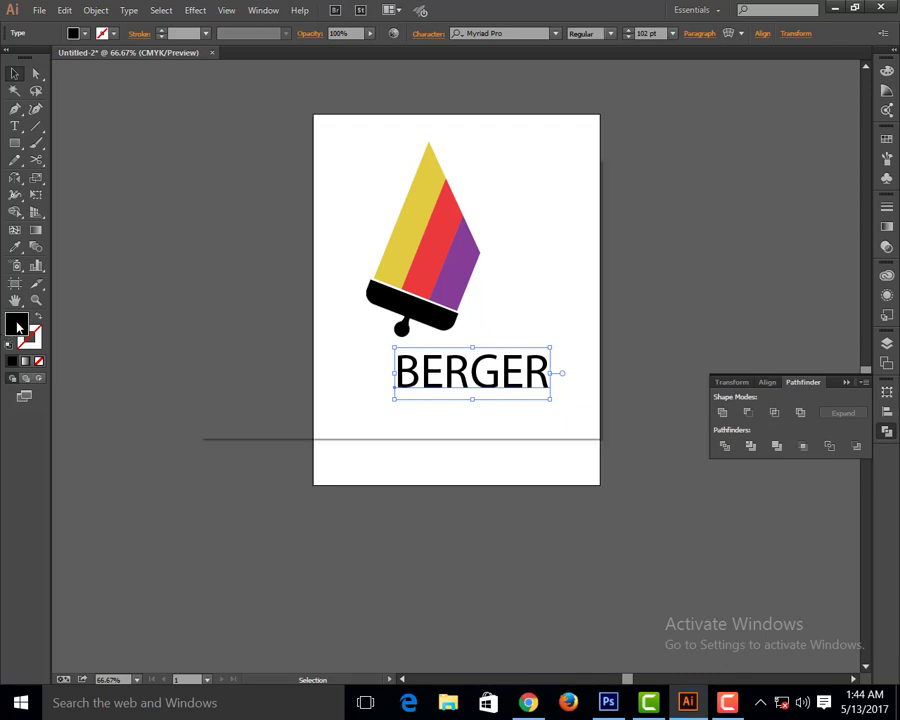
Fill the BERGER text with a light blue from the Color Picker.
{"action": "double_click", "coordinate": [17, 326]}
{"action": "mouse_move", "coordinate": [423, 261]}
{"action": "left_mouse_down"}
{"action": "mouse_move", "coordinate": [418, 283]}
{"action": "mouse_move", "coordinate": [426, 279]}
{"action": "left_mouse_up"}
{"action": "left_click", "coordinate": [346, 237]}
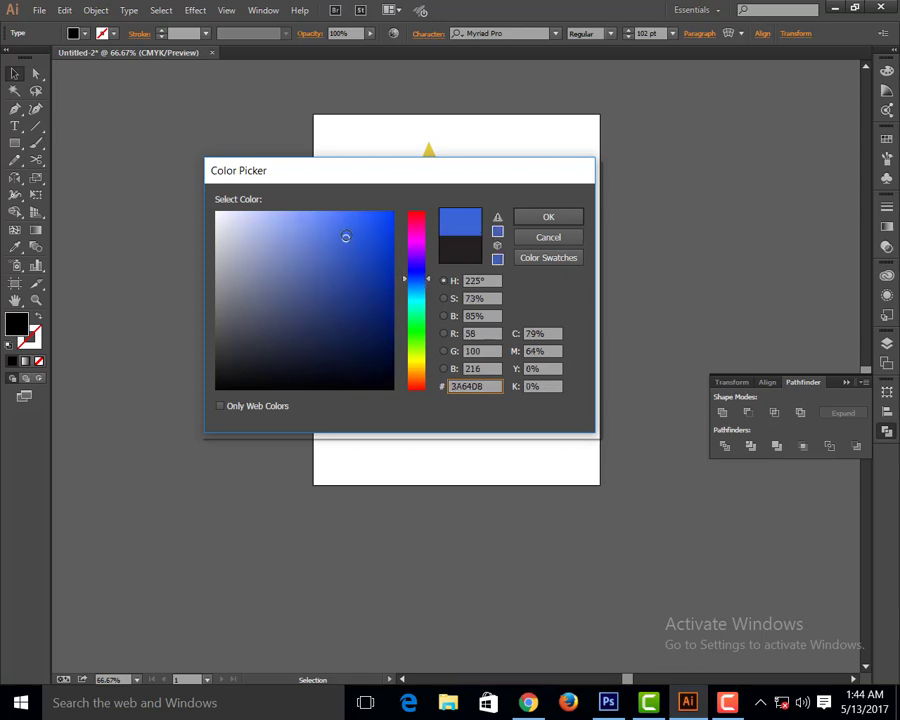
{"action": "left_click", "coordinate": [548, 216]}
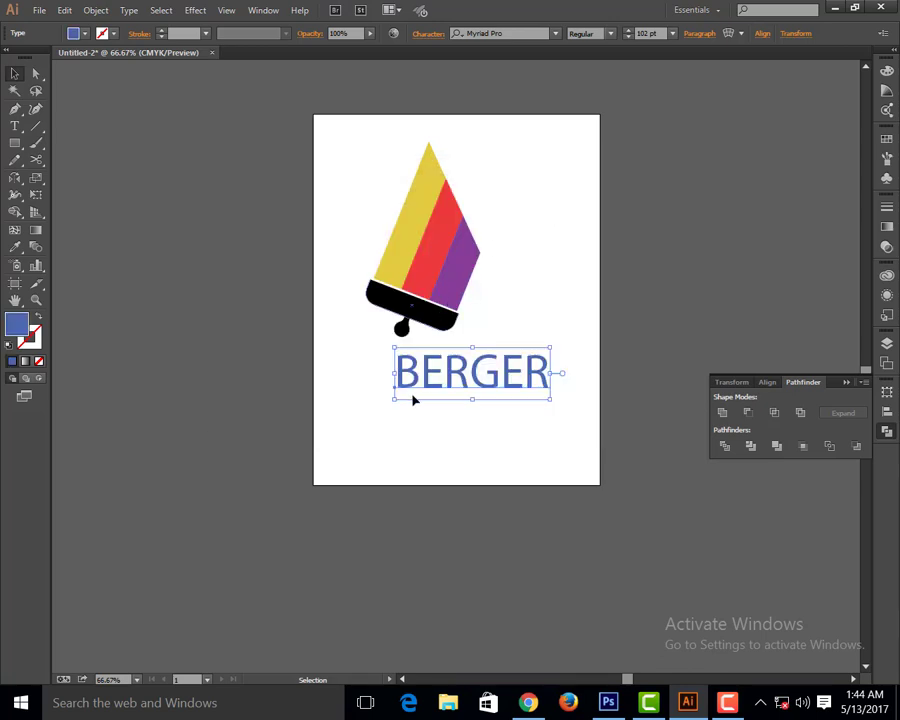
{"action": "left_click", "coordinate": [385, 394]}
Rotate the paintbrush about 3° and tuck BERGER closer beneath it.
{"action": "left_click_drag", "start_coordinate": [424, 380], "coordinate": [422, 378]}
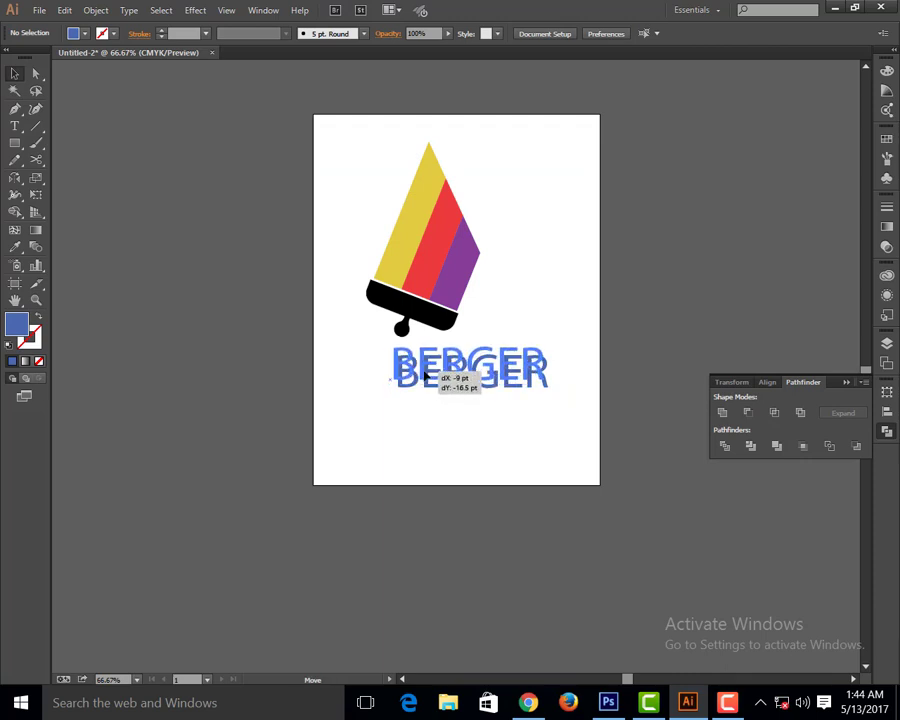
{"action": "left_click_drag", "start_coordinate": [422, 375], "coordinate": [426, 375]}
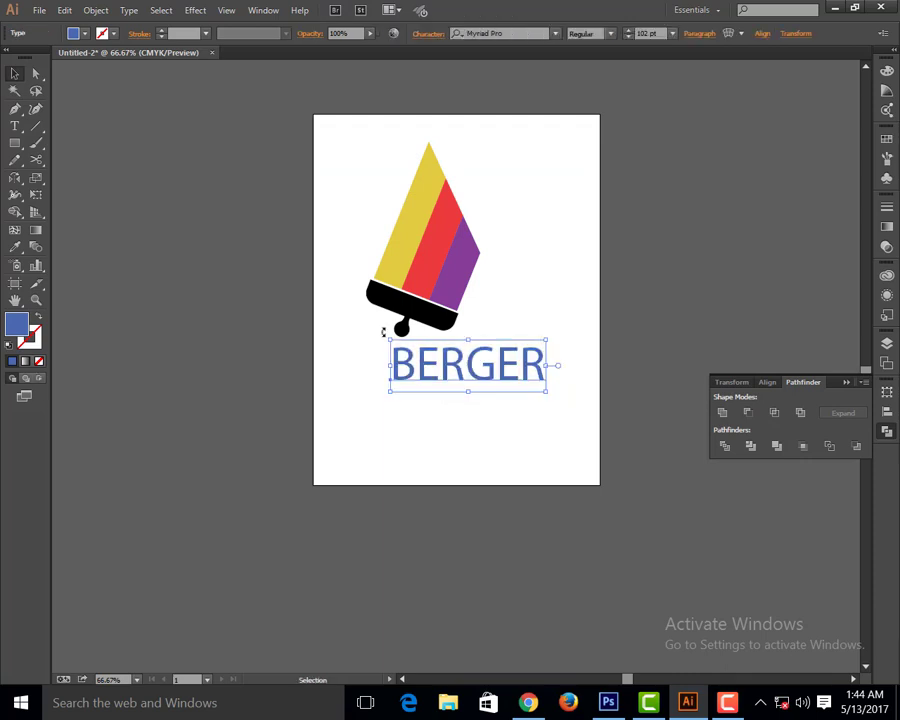
{"action": "left_click", "coordinate": [320, 290]}
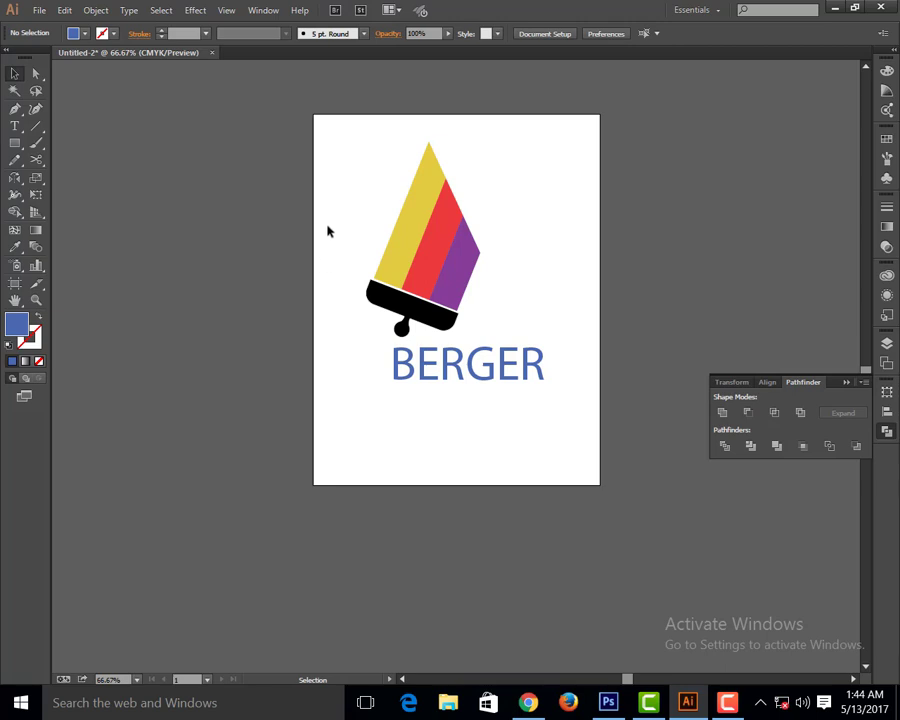
{"action": "left_click_drag", "start_coordinate": [348, 198], "coordinate": [432, 246]}
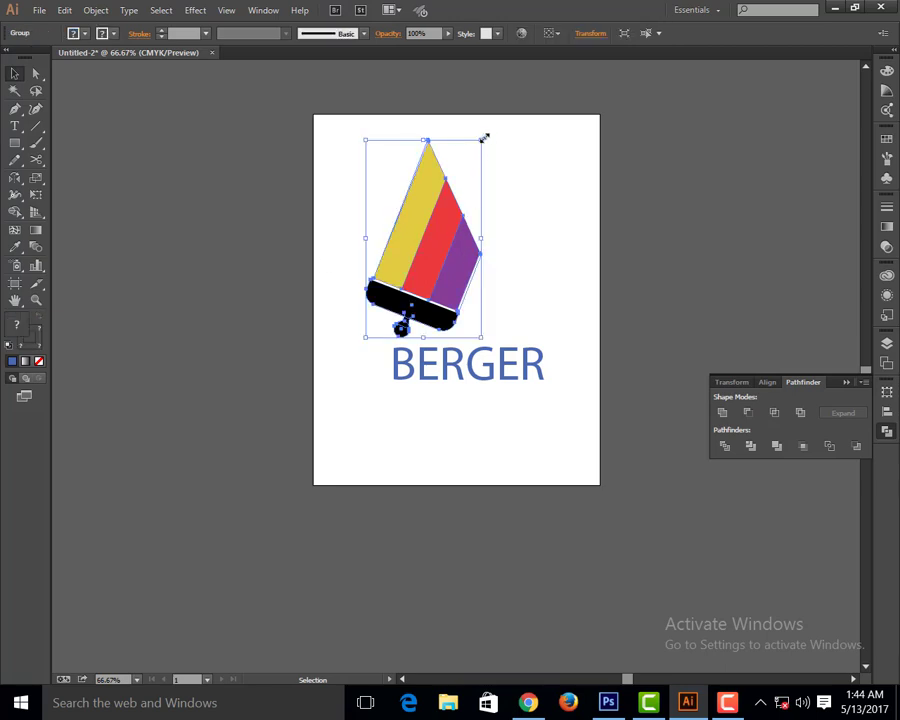
{"action": "left_click_drag", "start_coordinate": [484, 137], "coordinate": [493, 136]}
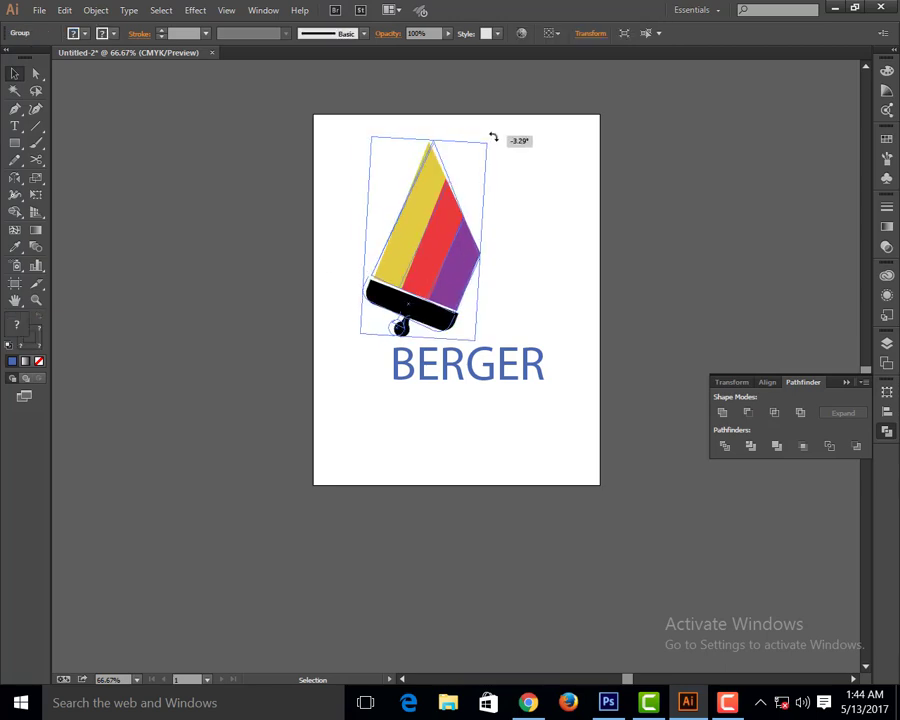
{"action": "left_click", "coordinate": [369, 222]}
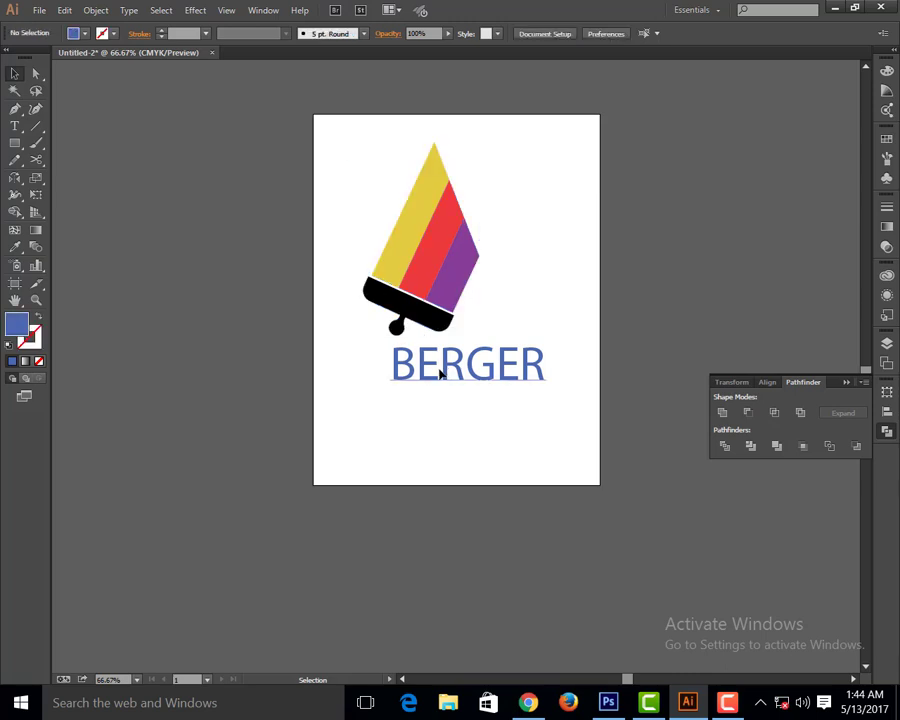
{"action": "left_click_drag", "start_coordinate": [440, 373], "coordinate": [438, 369]}
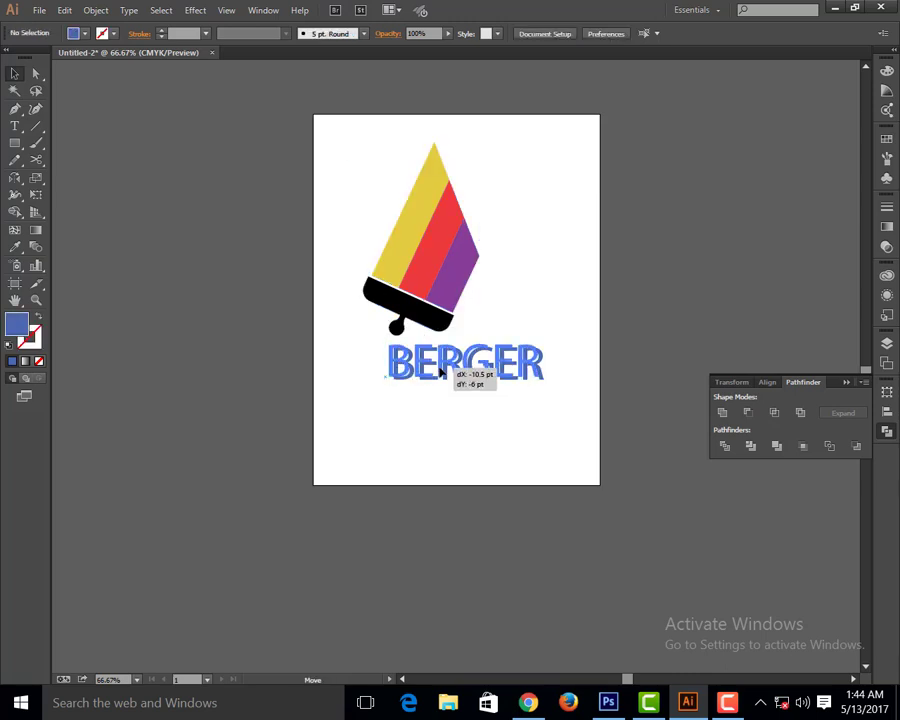
{"action": "left_click", "coordinate": [521, 216]}
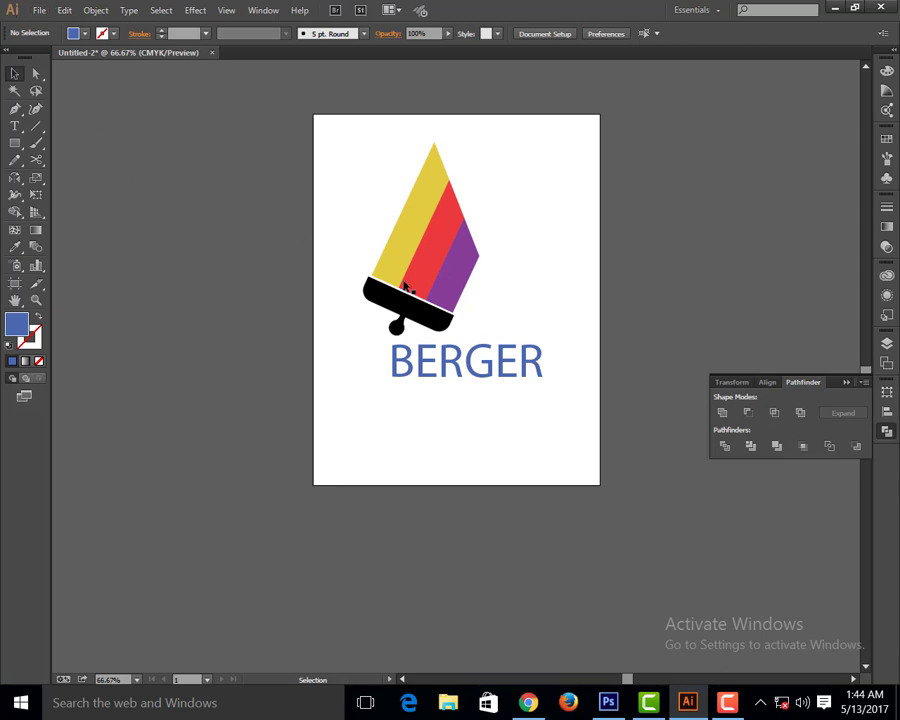
Start a File > Export with JPEG as the file format.
{"action": "left_click", "coordinate": [39, 12]}
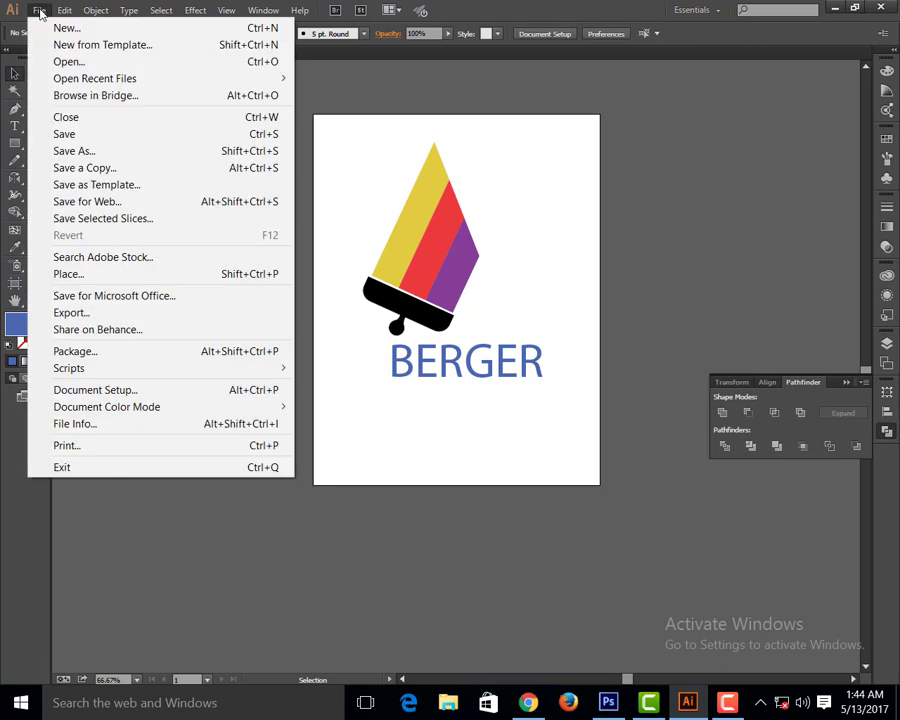
{"action": "left_click", "coordinate": [83, 315]}
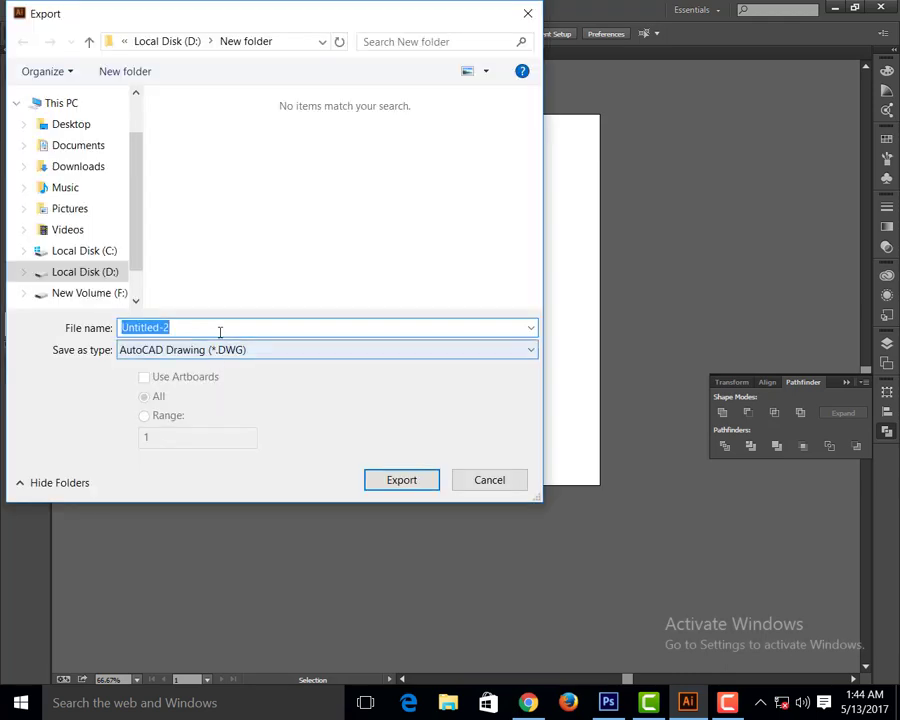
{"action": "left_click", "coordinate": [261, 350]}
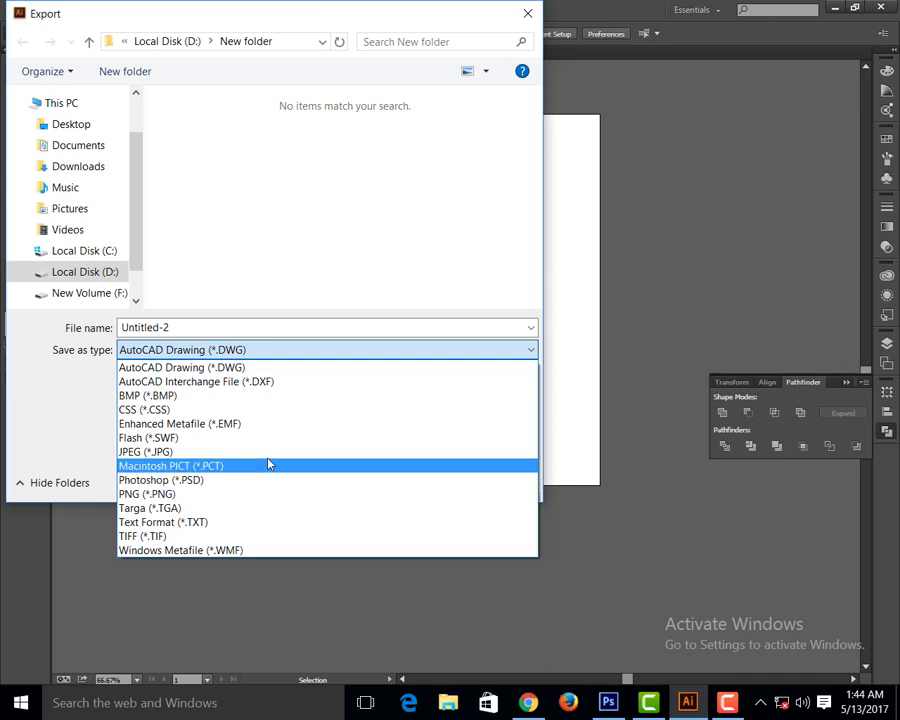
{"action": "left_click", "coordinate": [268, 451]}
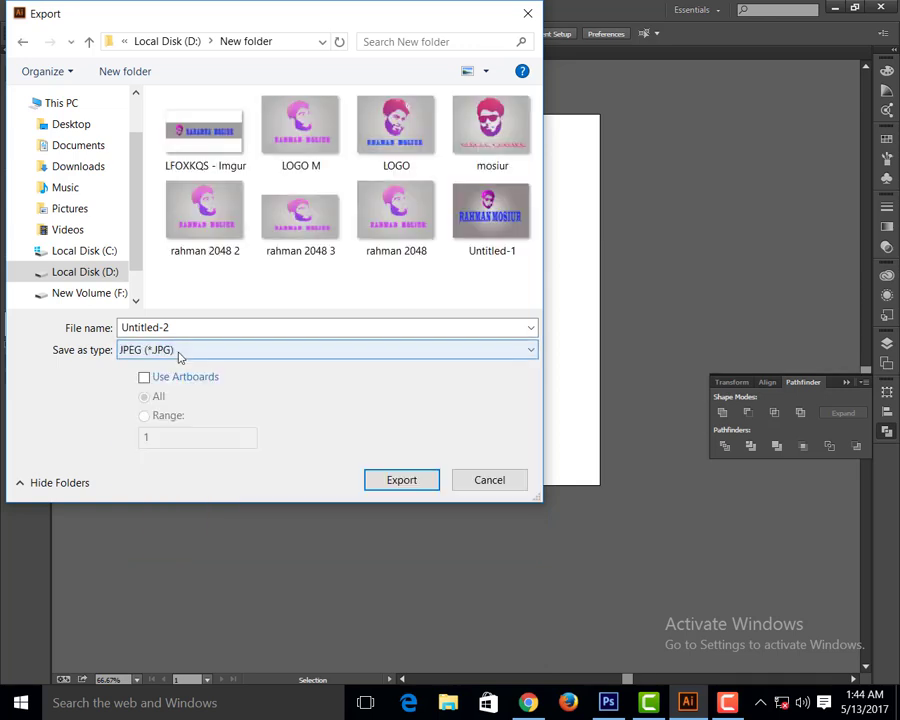
Name the file BERGER and export it, accepting the default JPEG options.
{"action": "left_click", "coordinate": [193, 325]}
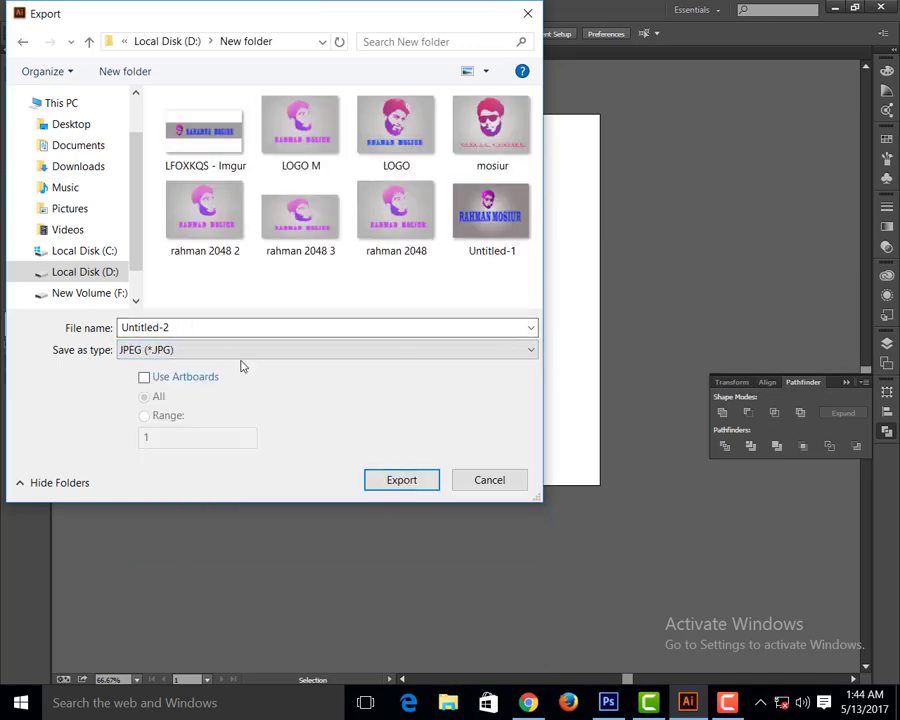
{"action": "left_click_drag", "start_coordinate": [185, 324], "coordinate": [60, 307]}
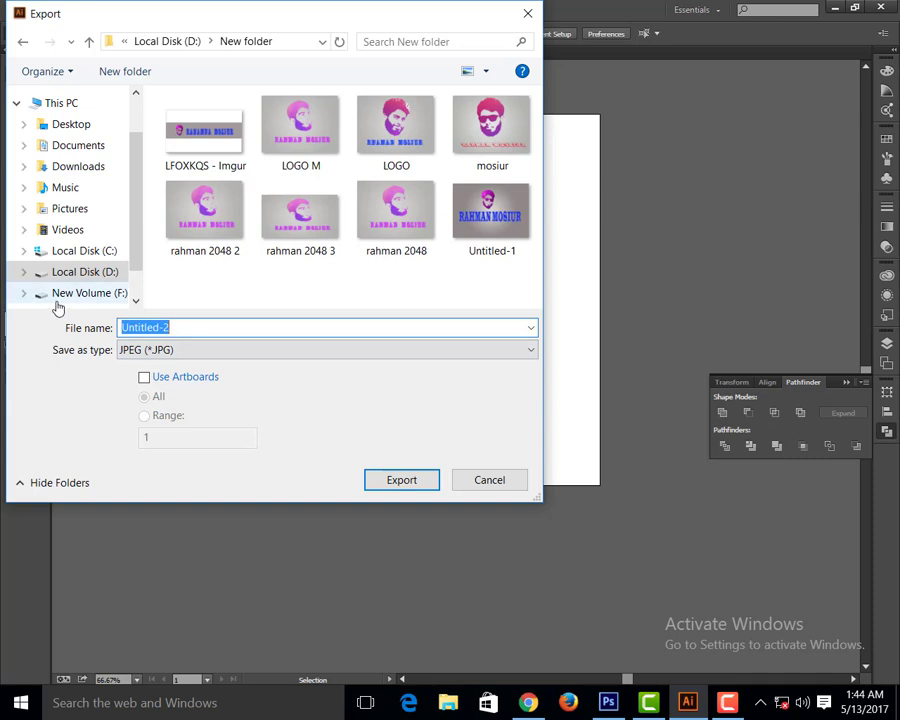
{"action": "type", "text": "BER"}
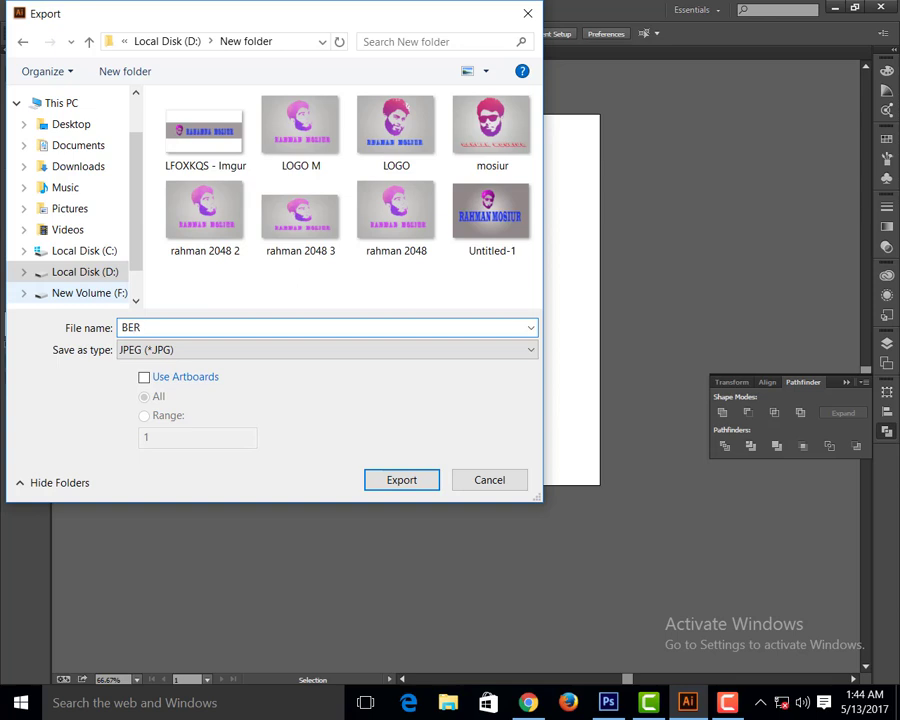
{"action": "type", "text": "GER"}
{"action": "left_click", "coordinate": [410, 484]}
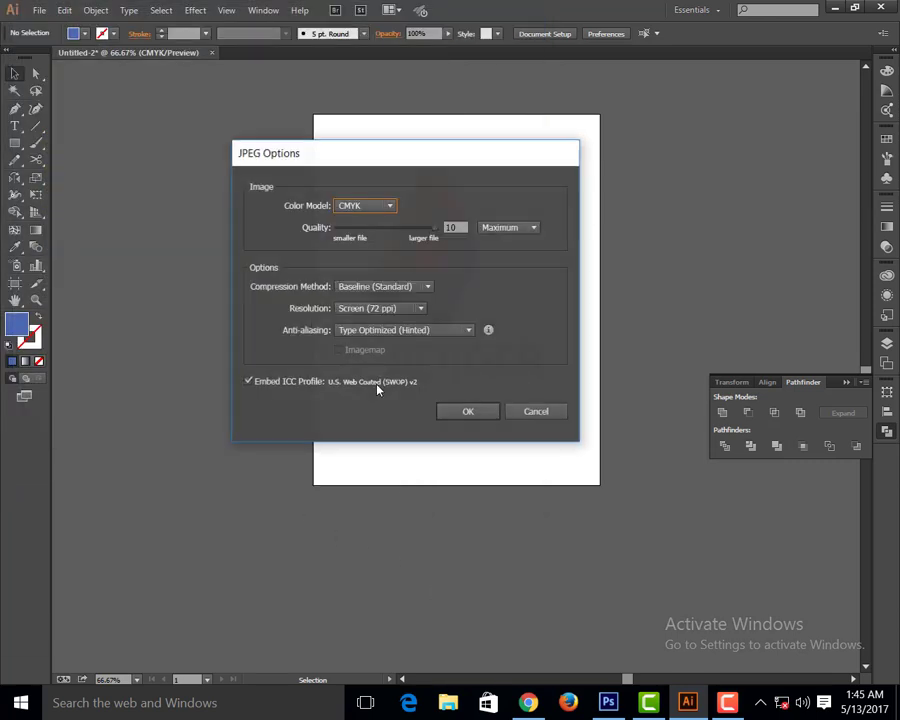
{"action": "left_click", "coordinate": [468, 412]}
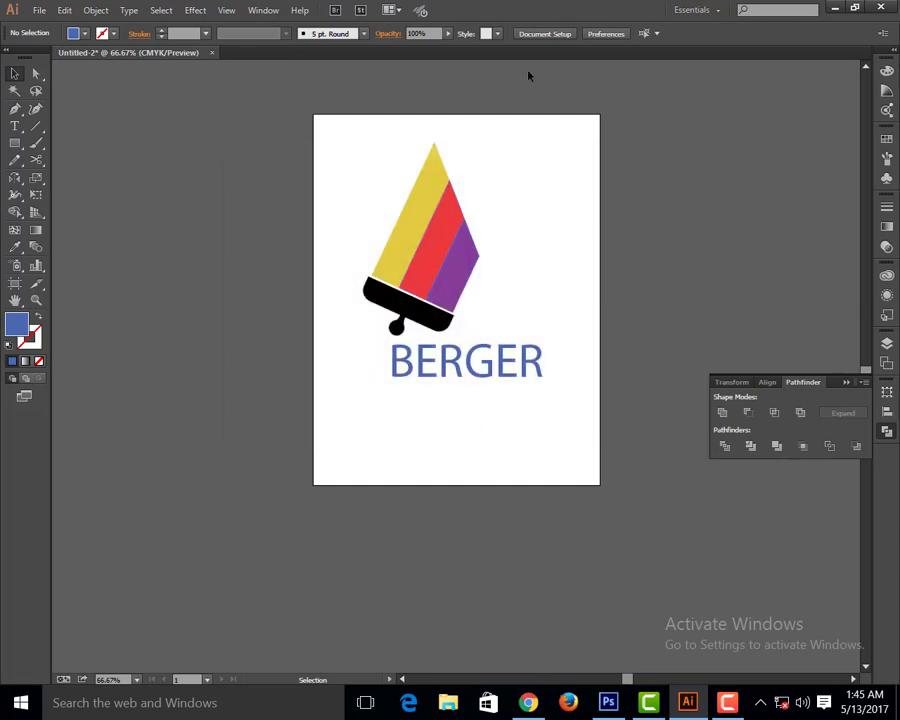